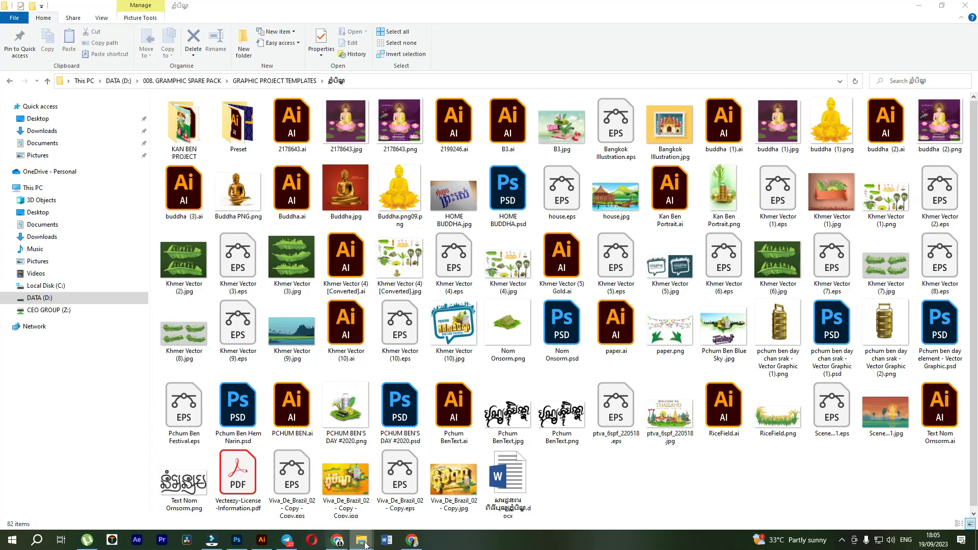
Open floating-island-with-waterfall-tree-it.jpg from the Downloads folder as a new Photoshop document
mouse_move(365, 544)
click(306, 497)
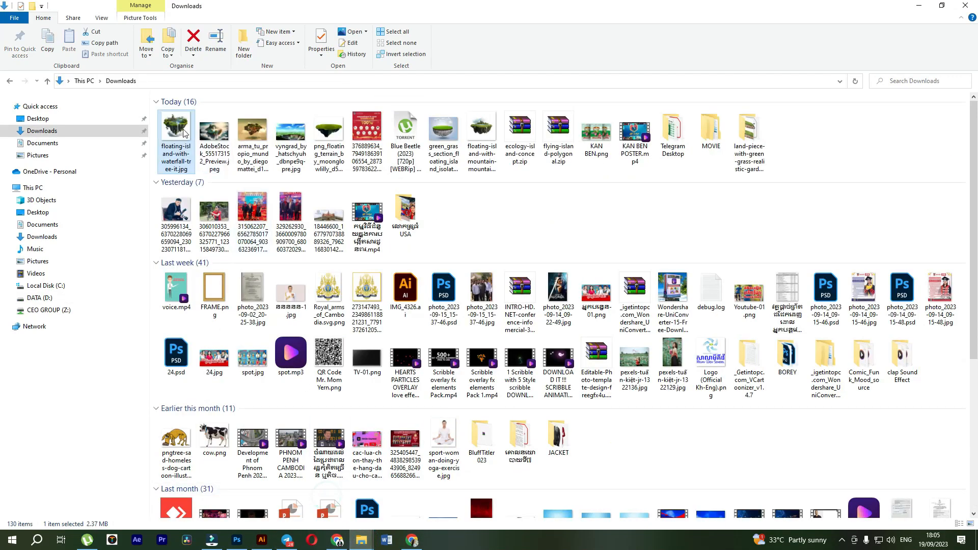
drag(185, 134, 426, 214)
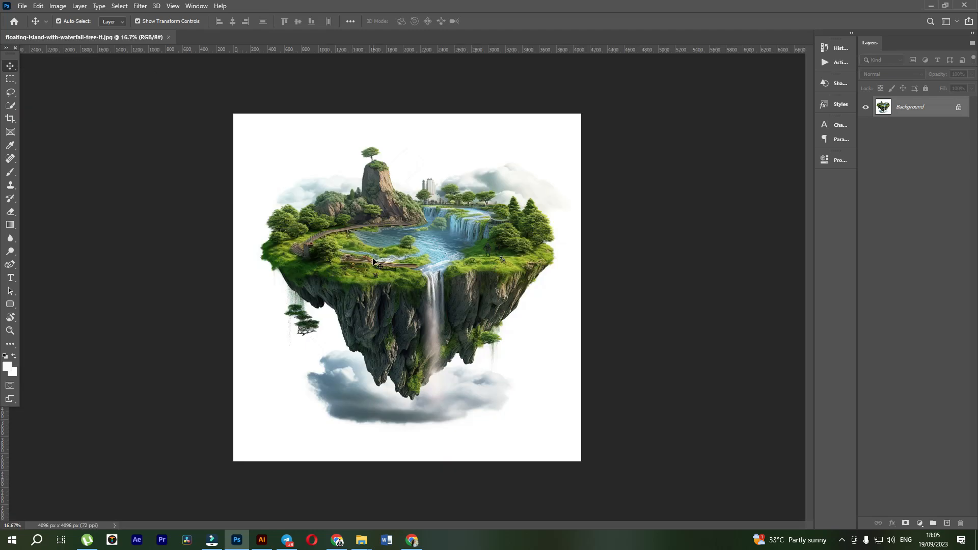
scroll(388, 263, up, 5)
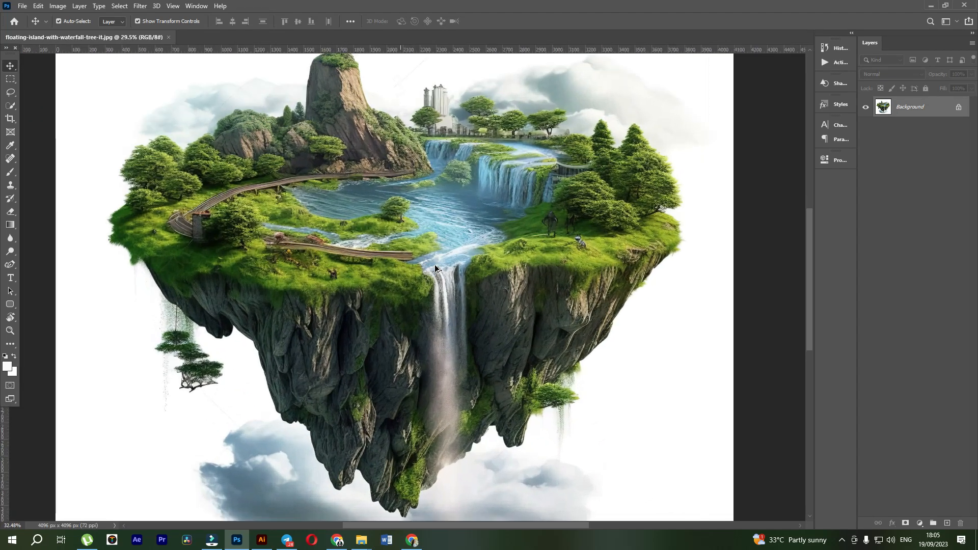
scroll(436, 267, down, 4)
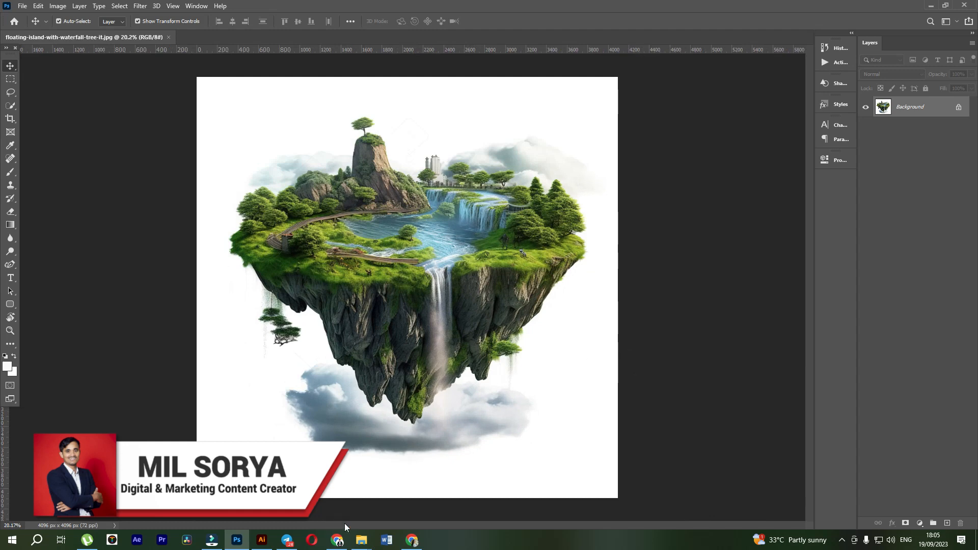
Look through the finished designs in the KAN BEN PROJECT folder and return to its parent folder
mouse_move(362, 539)
click(397, 504)
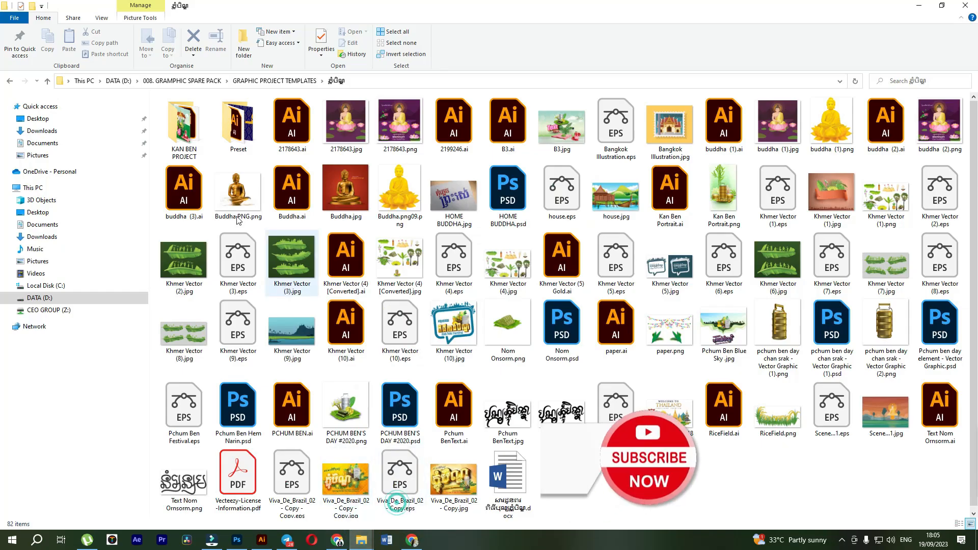
double_click(175, 123)
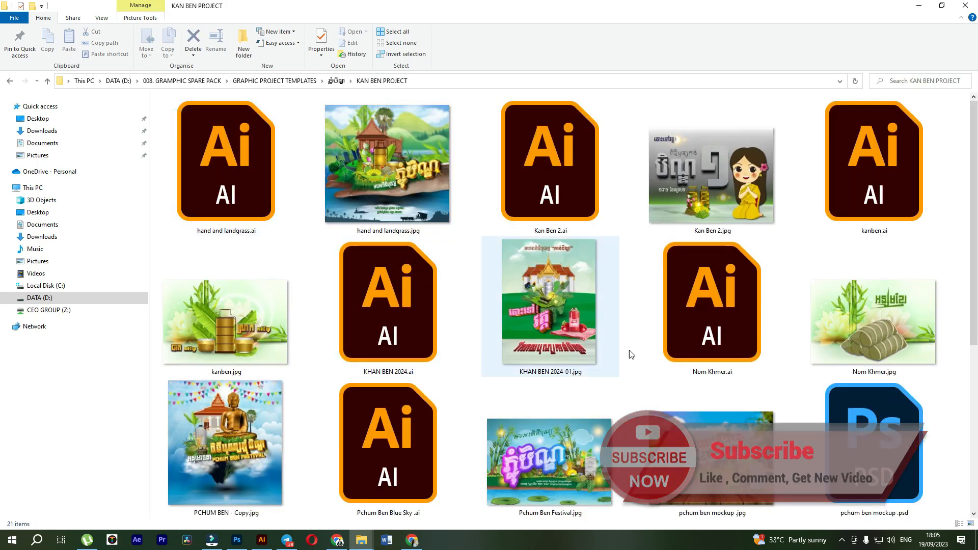
scroll(631, 353, down, 3)
scroll(631, 354, up, 3)
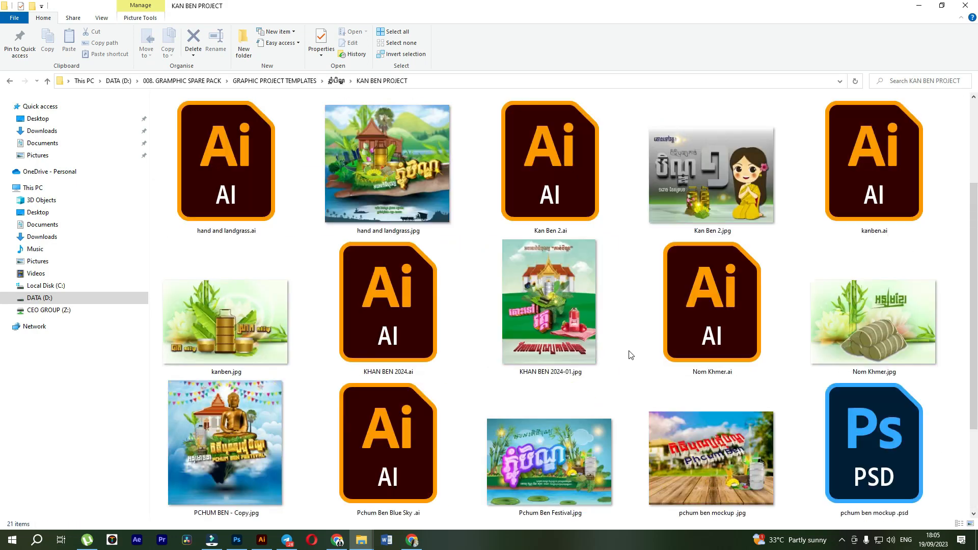
click(47, 81)
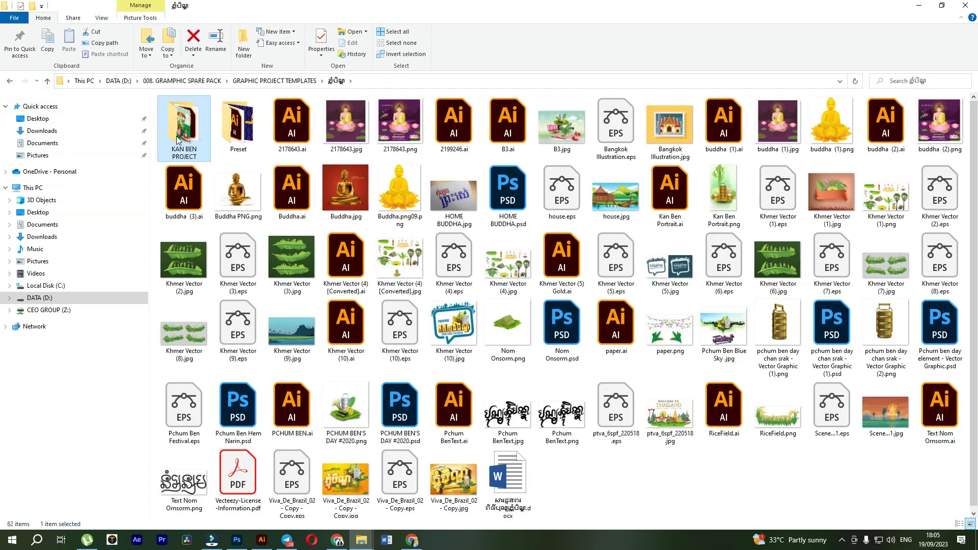
Look through the Preset folder for a Pchum Ben food-offering image to add to the island
double_click(227, 138)
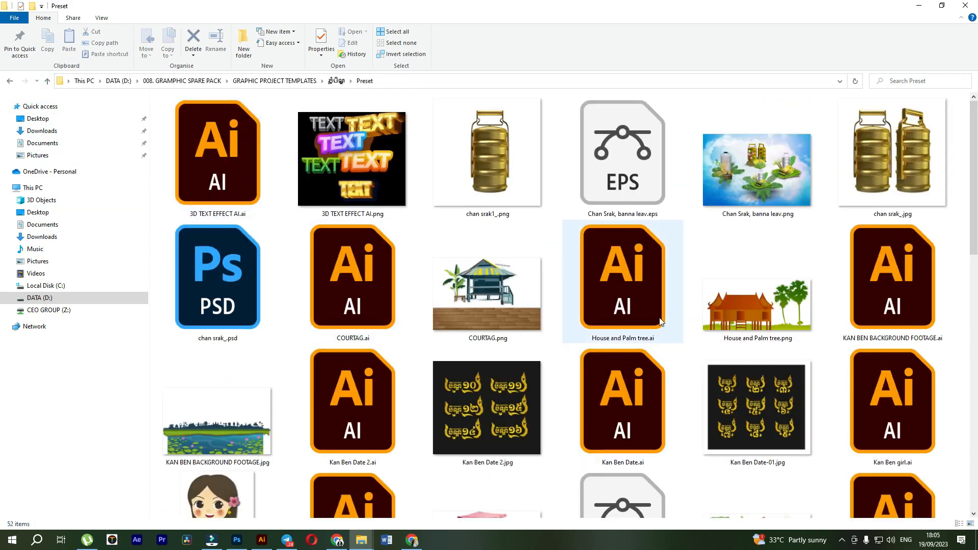
scroll(661, 317, down, 3)
scroll(661, 317, down, 5)
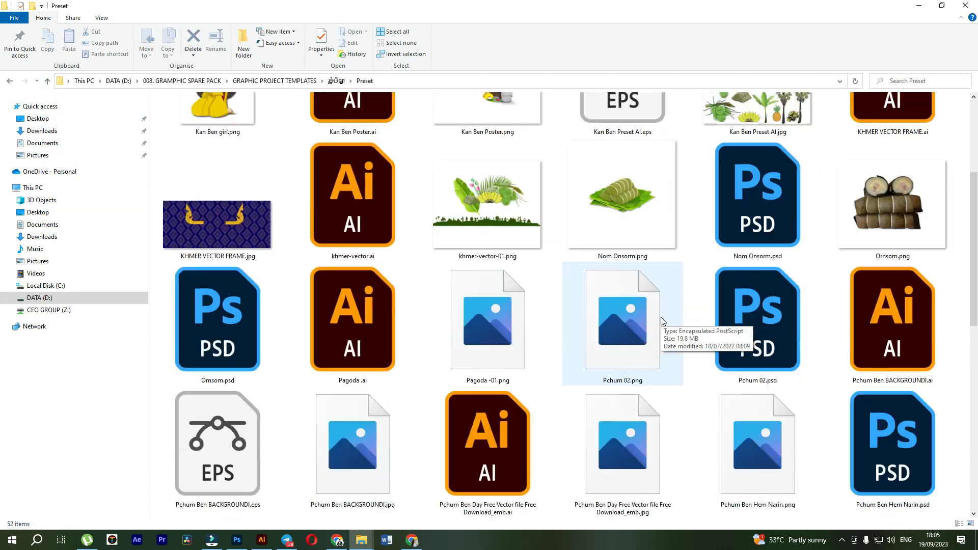
scroll(505, 275, up, 4)
click(506, 298)
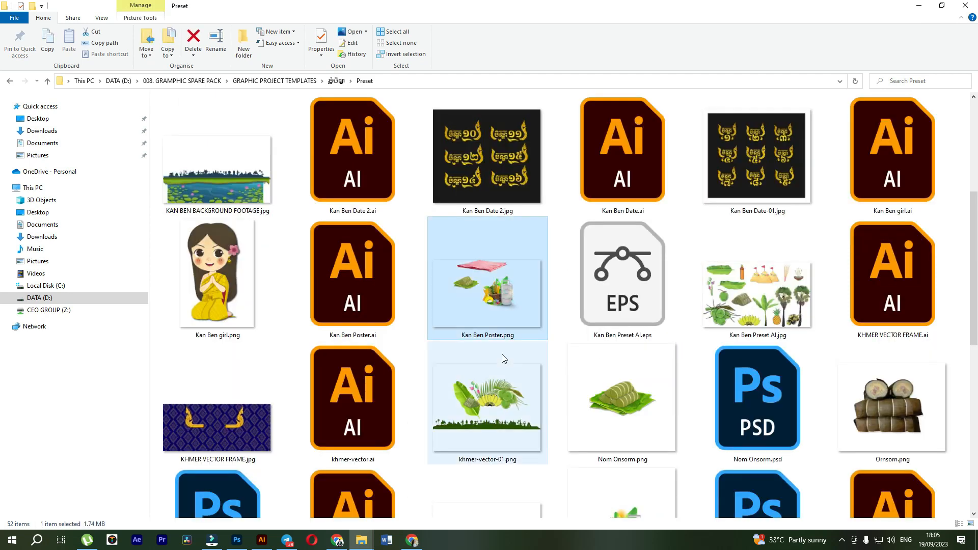
scroll(504, 358, down, 3)
click(607, 348)
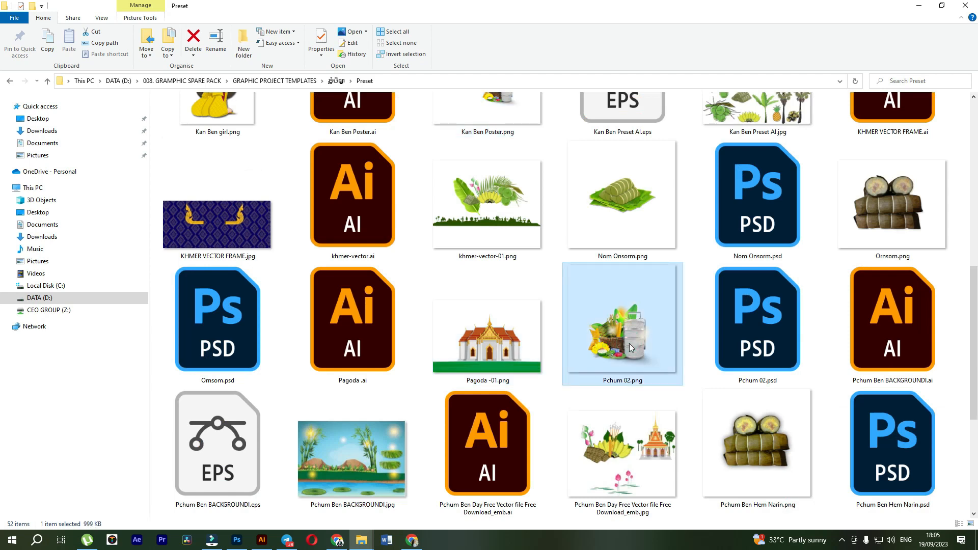
scroll(630, 347, up, 3)
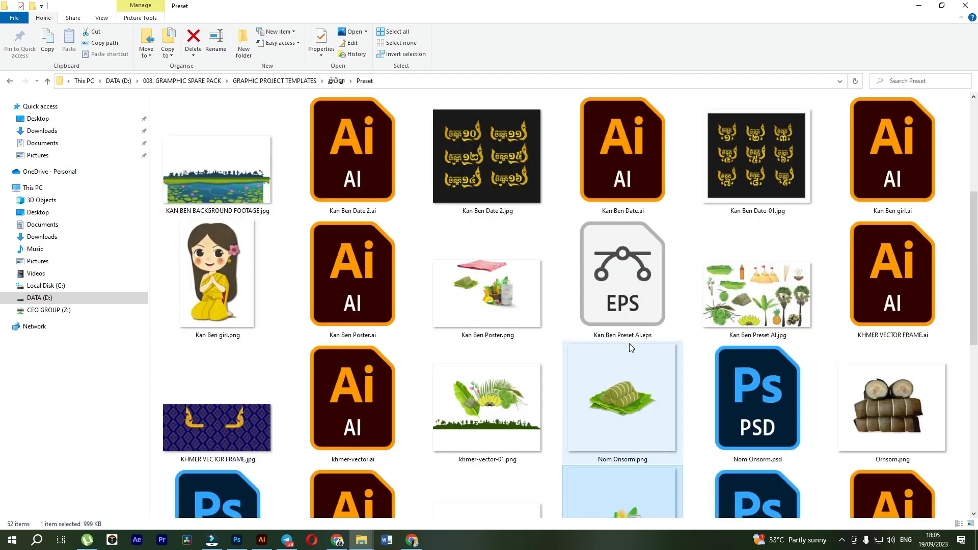
scroll(631, 348, up, 4)
scroll(631, 348, down, 10)
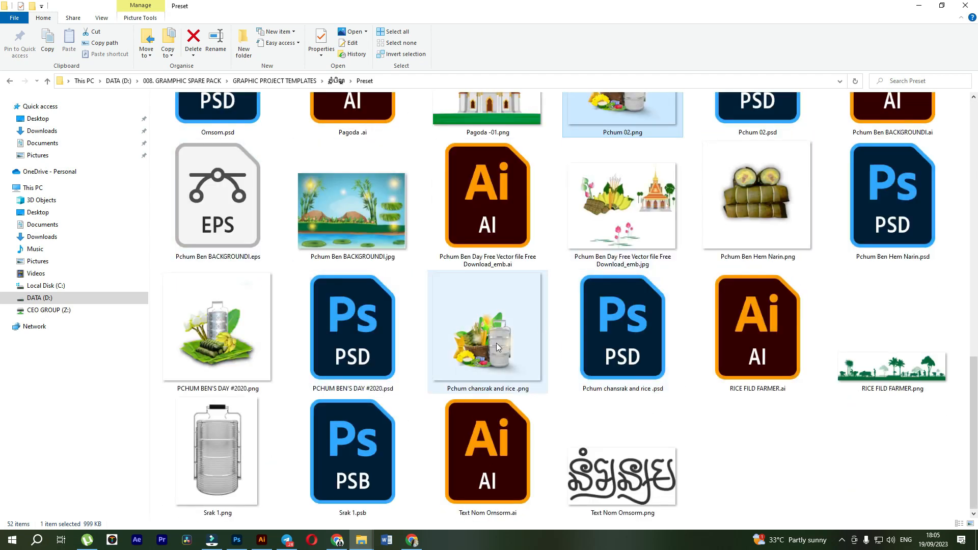
Place "Pchum chansrak and rice .png" into the island document, scaled to about 131%, on the island's surface above the waterfall
drag(496, 347, 434, 257)
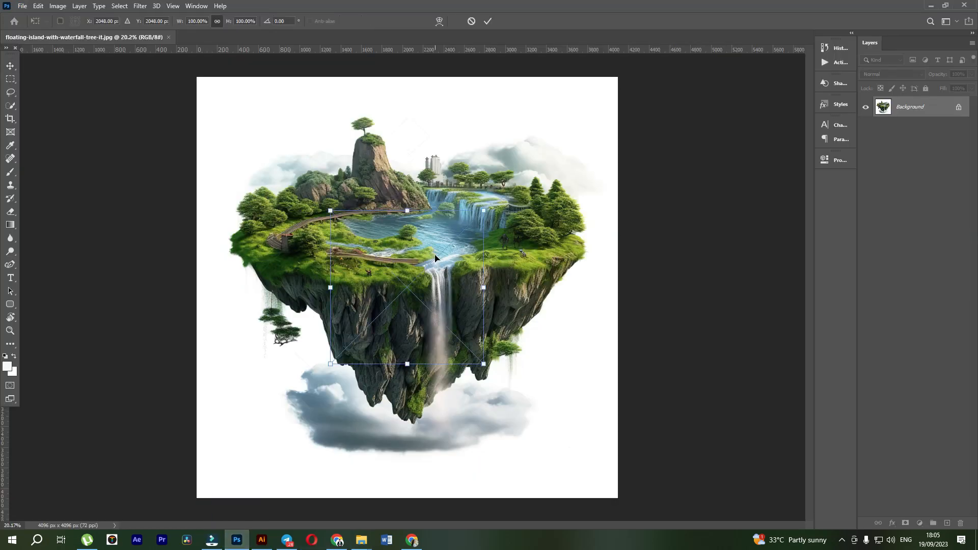
drag(409, 329, 428, 243)
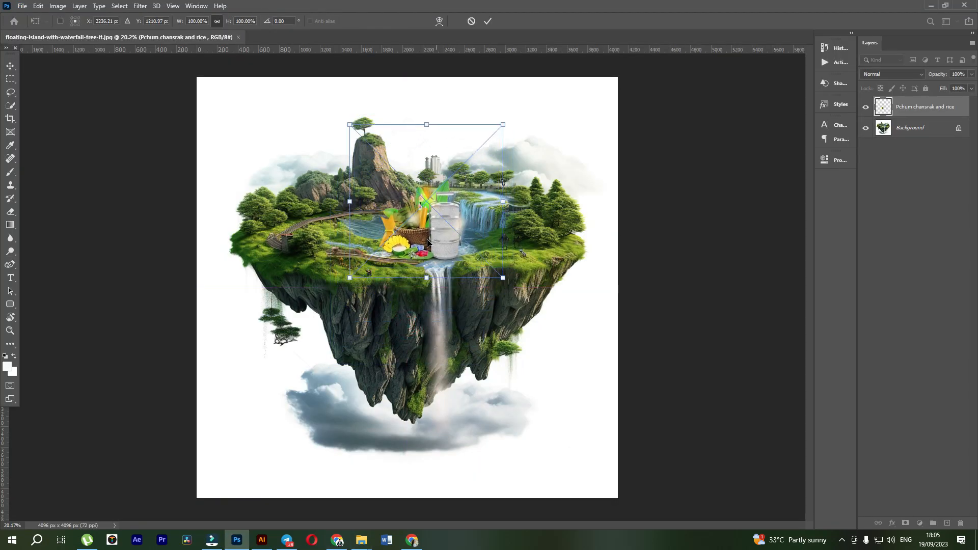
drag(428, 124, 444, 77)
mouse_move(443, 223)
mouse_down()
mouse_move(441, 243)
mouse_move(429, 238)
mouse_move(446, 229)
mouse_up()
key(Return)
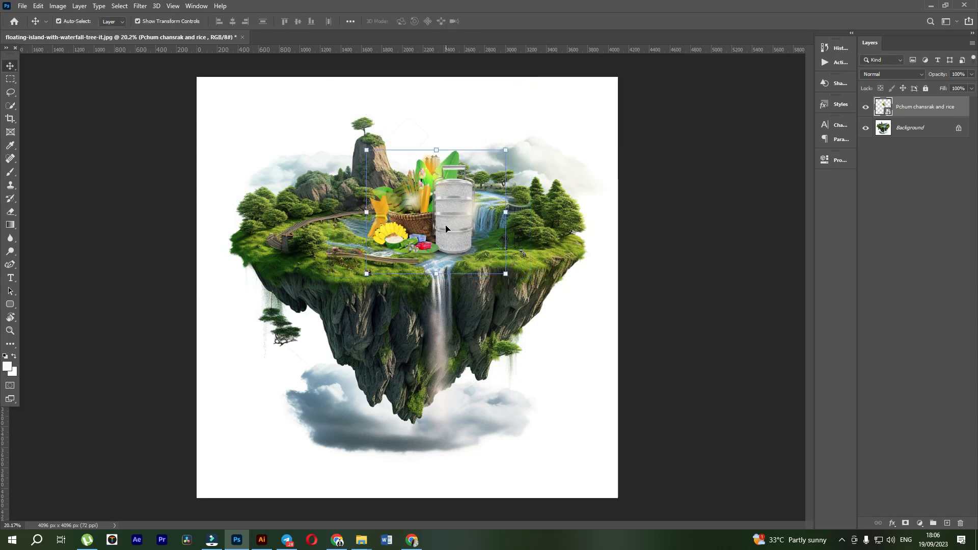
Reposition the offerings on the island above the waterfall and scale them up to about 165%
click(682, 345)
scroll(450, 204, up, 3)
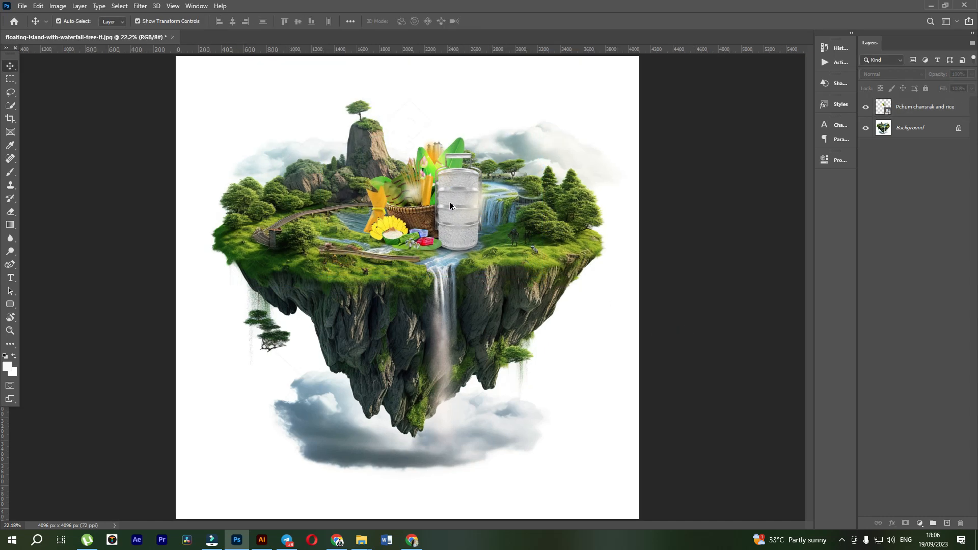
mouse_move(450, 214)
mouse_down()
mouse_move(441, 226)
mouse_move(451, 238)
mouse_move(447, 230)
mouse_move(458, 228)
mouse_up()
click(745, 366)
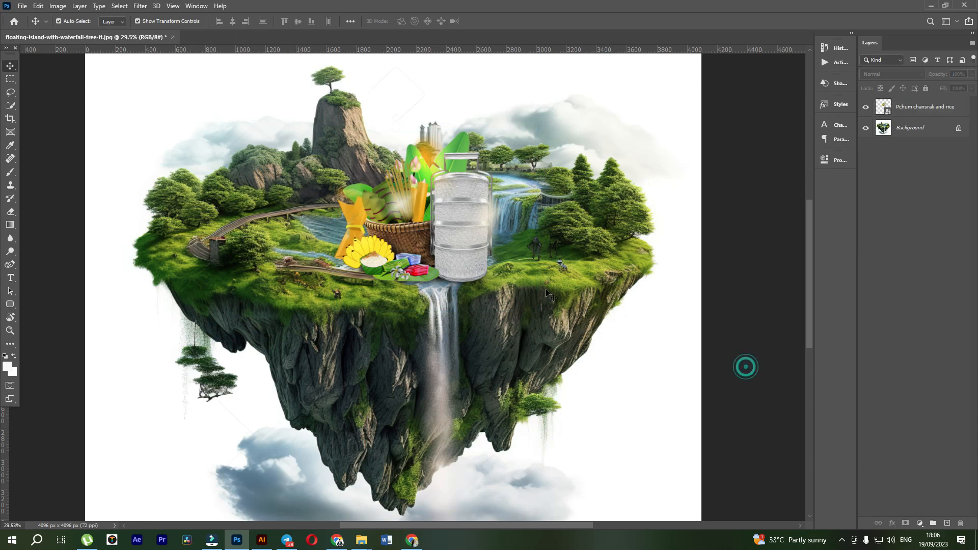
click(475, 220)
scroll(469, 218, down, 2)
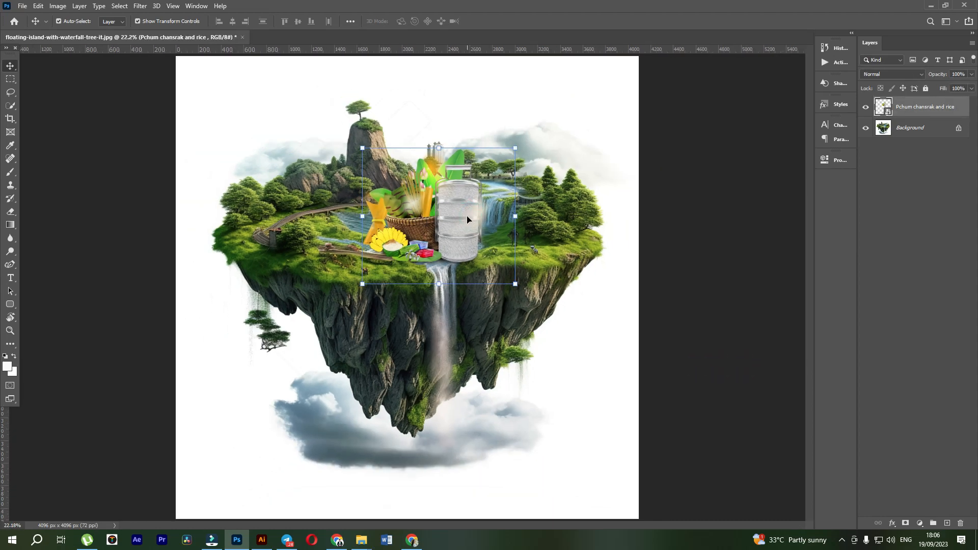
drag(442, 148, 442, 131)
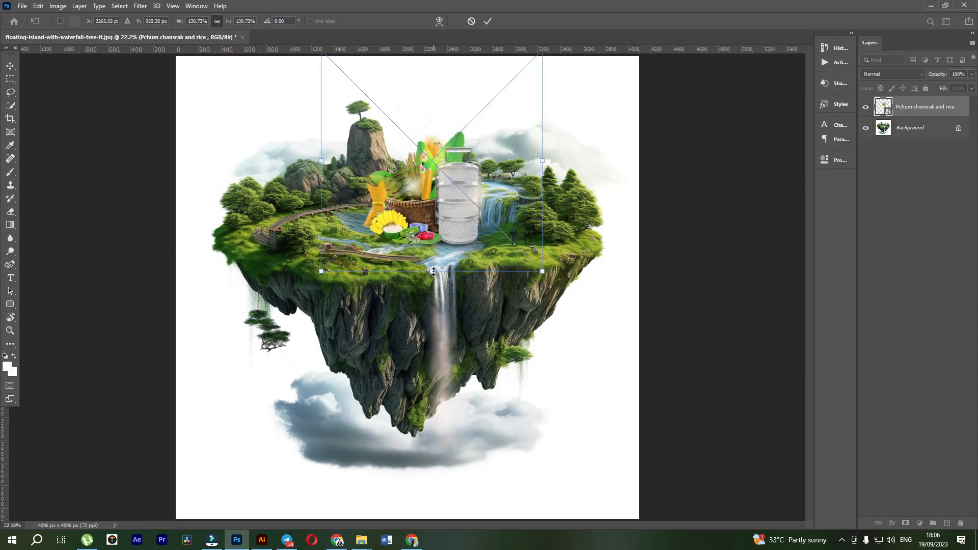
drag(432, 272, 459, 237)
key(Return)
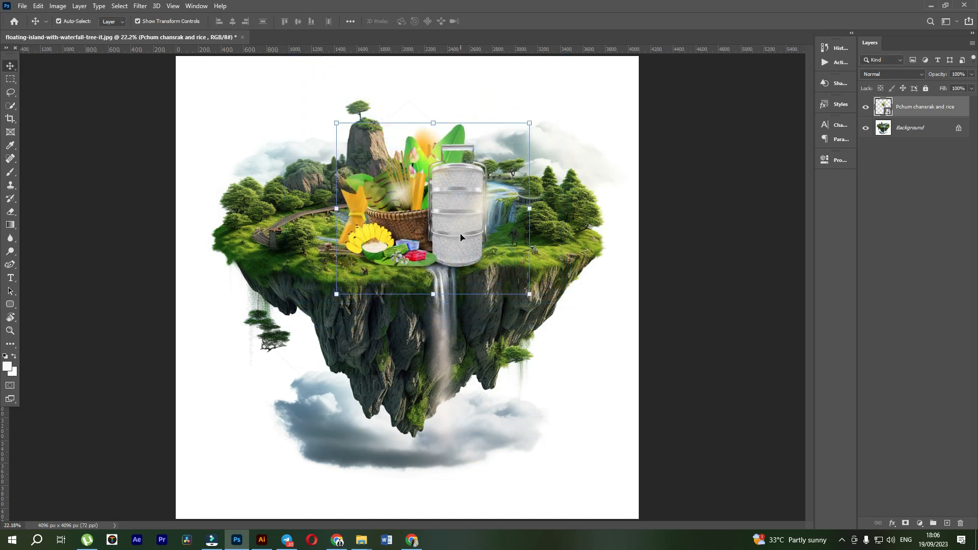
Add a Drop Shadow layer style to the Pchum chansrak and rice layer and adjust the shadow settings
click(709, 350)
click(417, 208)
click(892, 523)
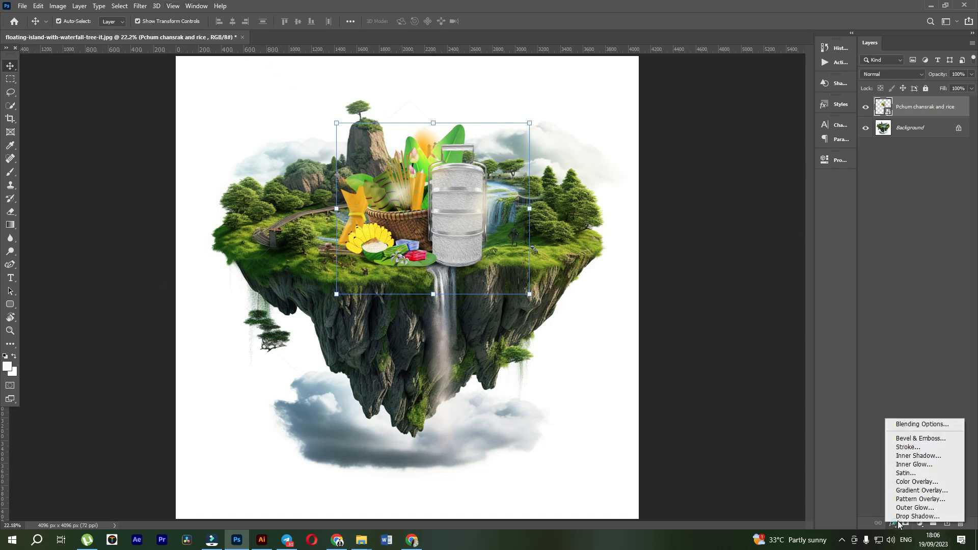
click(905, 521)
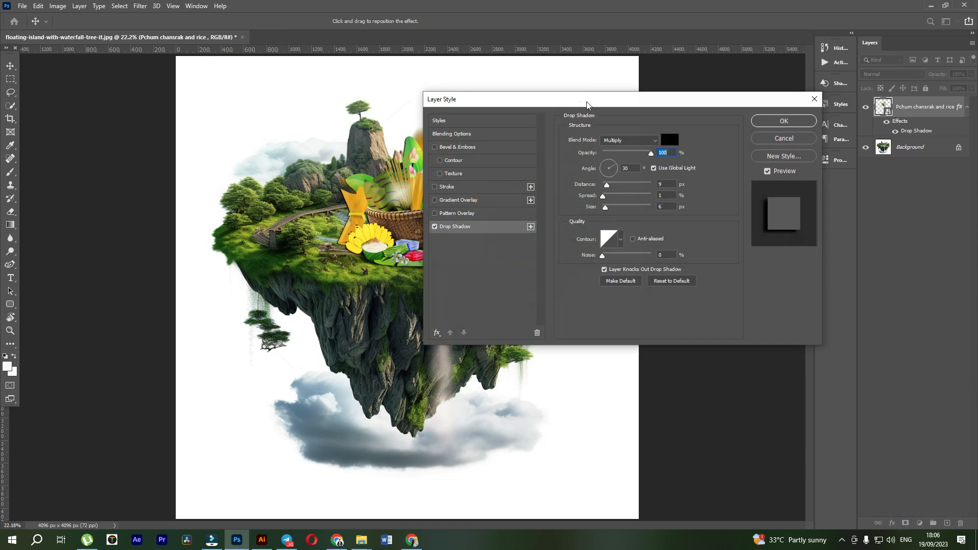
drag(587, 105, 360, 305)
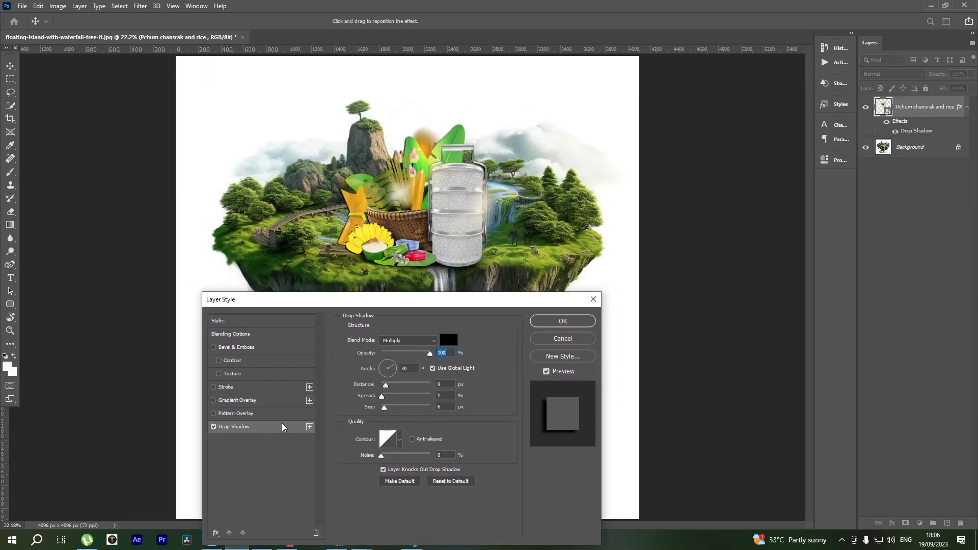
mouse_move(387, 390)
mouse_down()
mouse_move(381, 398)
mouse_move(406, 408)
mouse_move(387, 409)
mouse_up()
click(550, 326)
Move the offerings up and slightly to the right on the island's surface
mouse_move(450, 224)
mouse_down()
mouse_move(449, 188)
mouse_move(453, 226)
mouse_move(458, 217)
mouse_up()
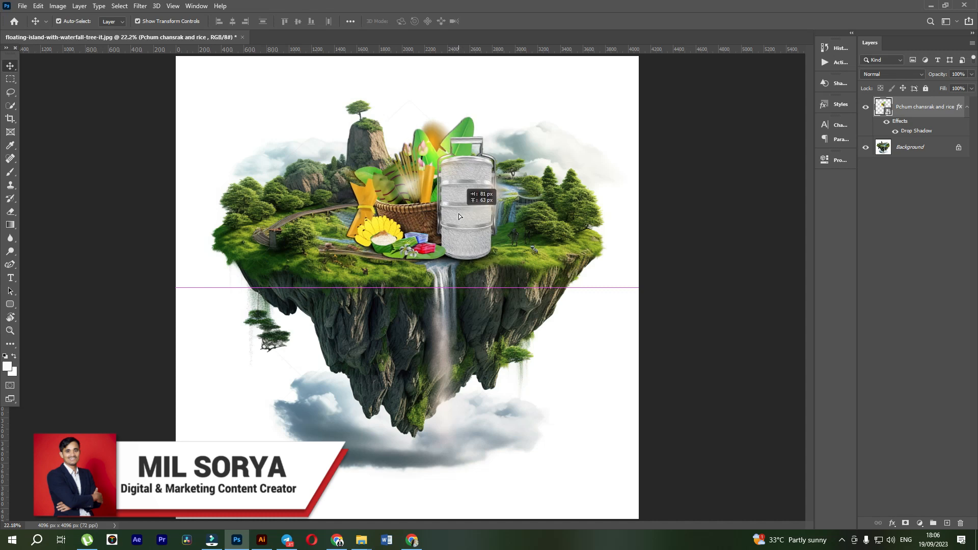
click(683, 359)
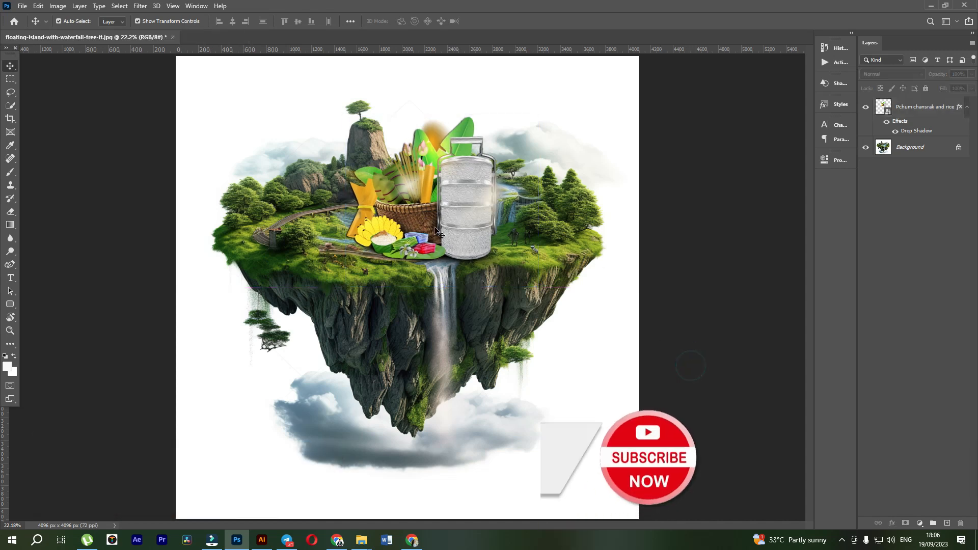
click(453, 195)
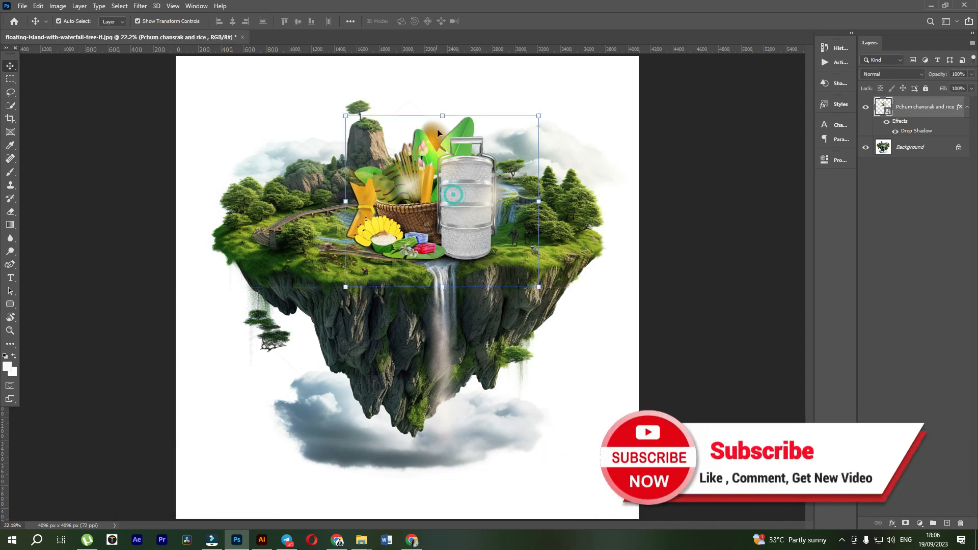
mouse_move(445, 117)
mouse_down()
mouse_move(446, 91)
mouse_move(443, 110)
mouse_up()
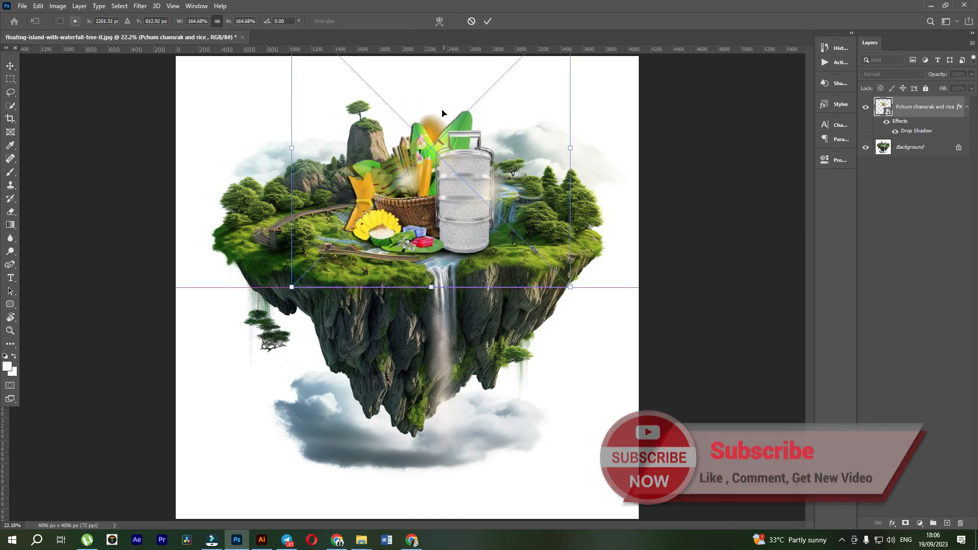
key(Return)
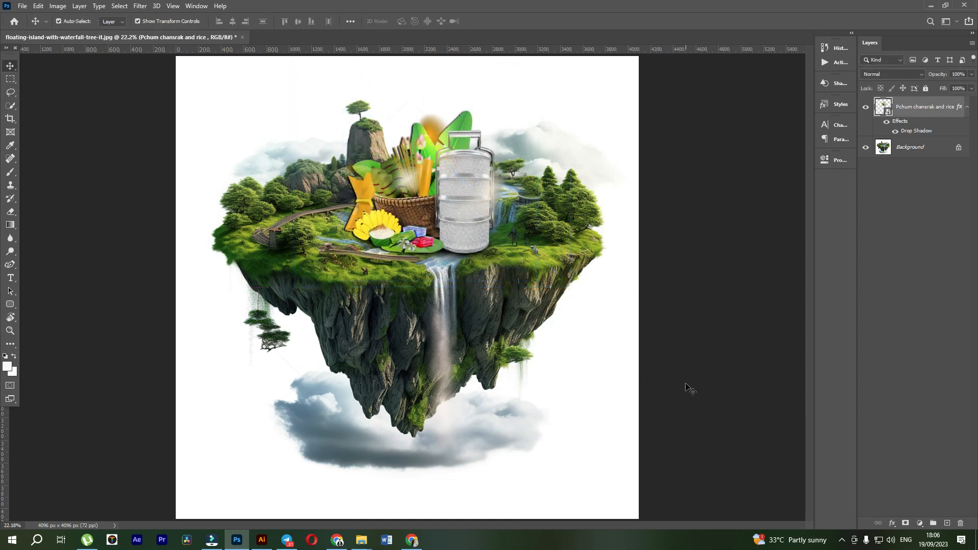
Shift the offerings about 83 px left and 18 px down, with the metal food carrier directly above the waterfall
click(686, 384)
scroll(670, 291, down, 6)
scroll(531, 264, up, 6)
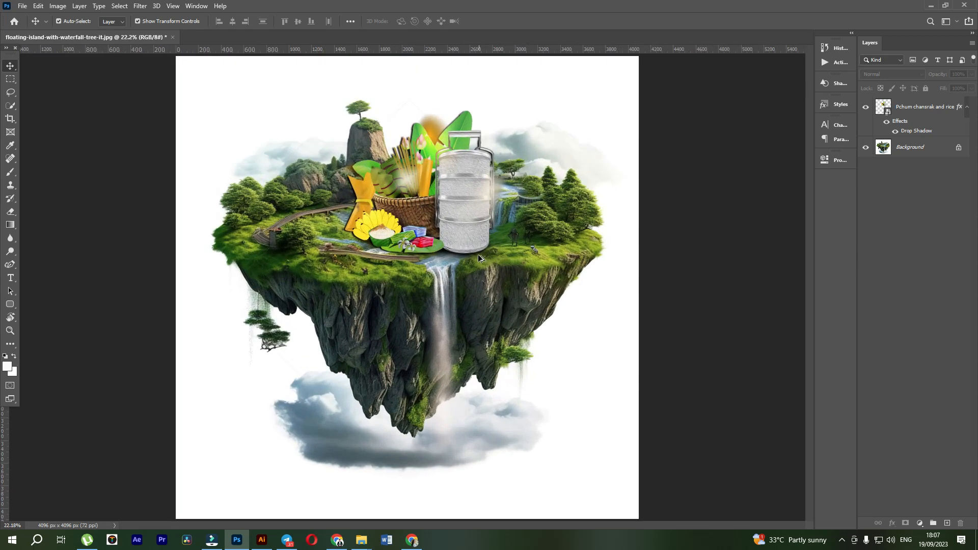
mouse_move(465, 221)
mouse_down()
mouse_move(408, 218)
mouse_move(459, 223)
mouse_up()
click(700, 286)
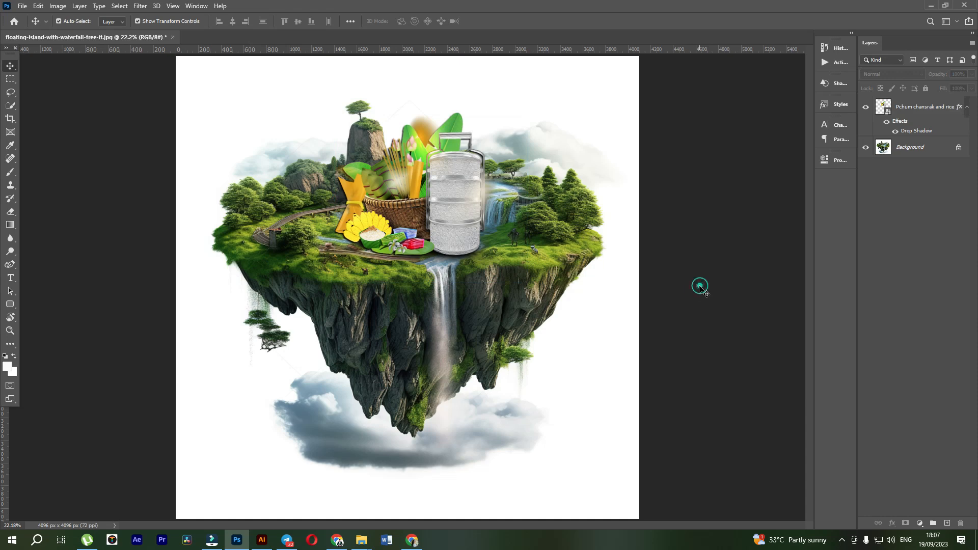
Enlarge the offerings slightly with a proportional transform and deselect the layer
click(433, 206)
drag(432, 111, 431, 20)
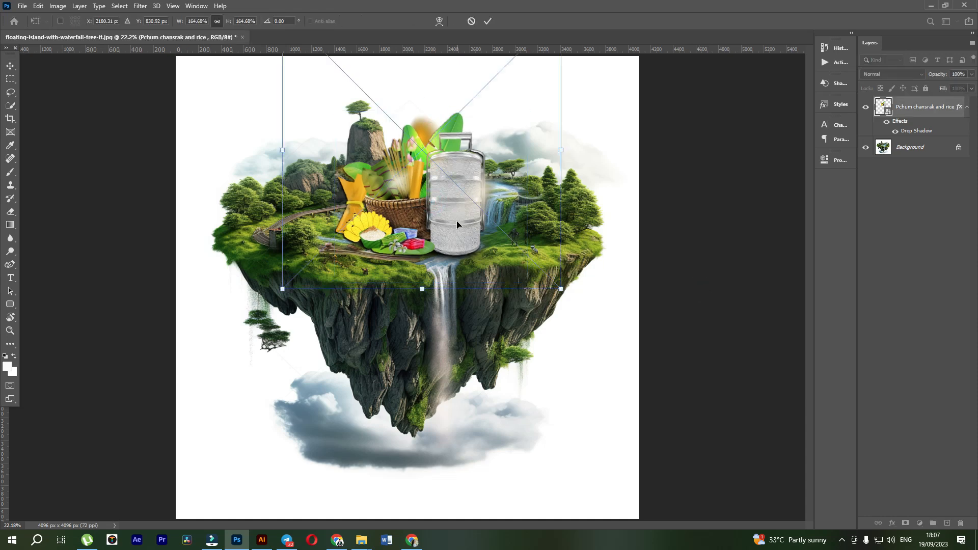
key(ctrl+minus)
mouse_move(419, 79)
mouse_down()
mouse_move(419, 53)
mouse_move(420, 71)
mouse_up()
key(Return)
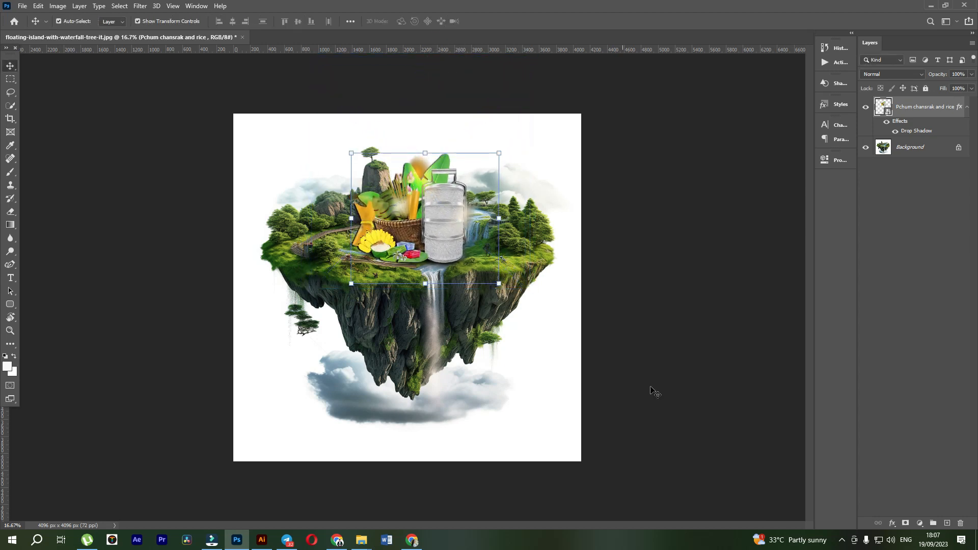
click(684, 409)
Place Ornsom.png from the Preset folder into the floating-island document
mouse_move(363, 539)
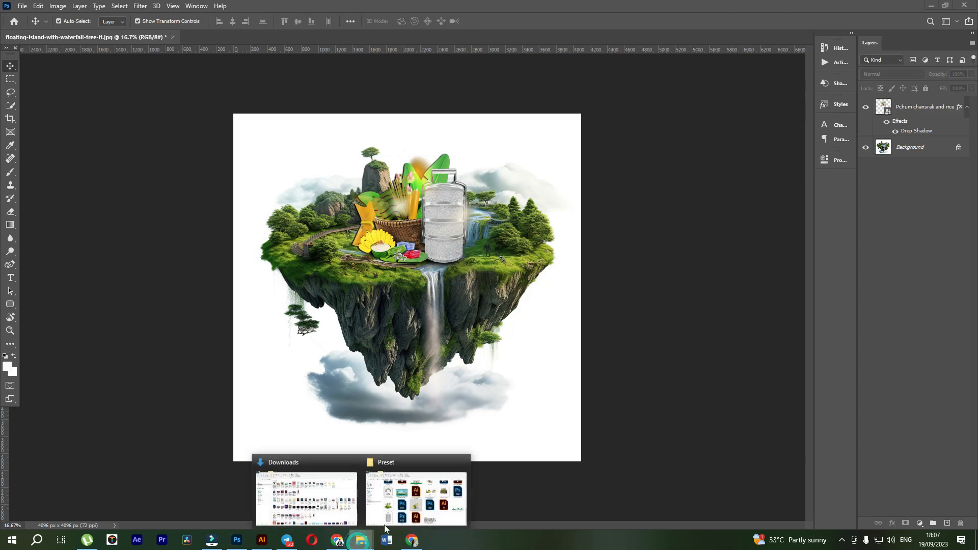
click(392, 503)
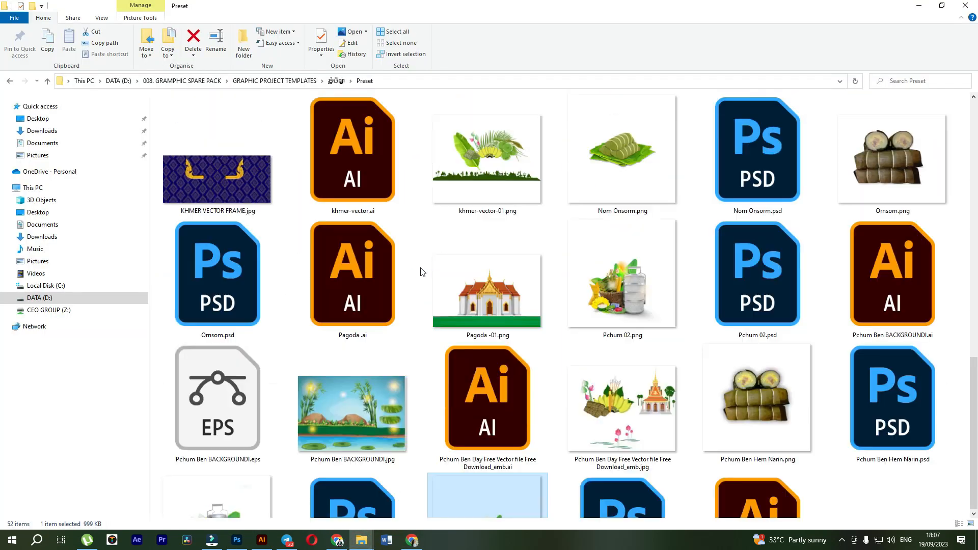
scroll(421, 272, up, 3)
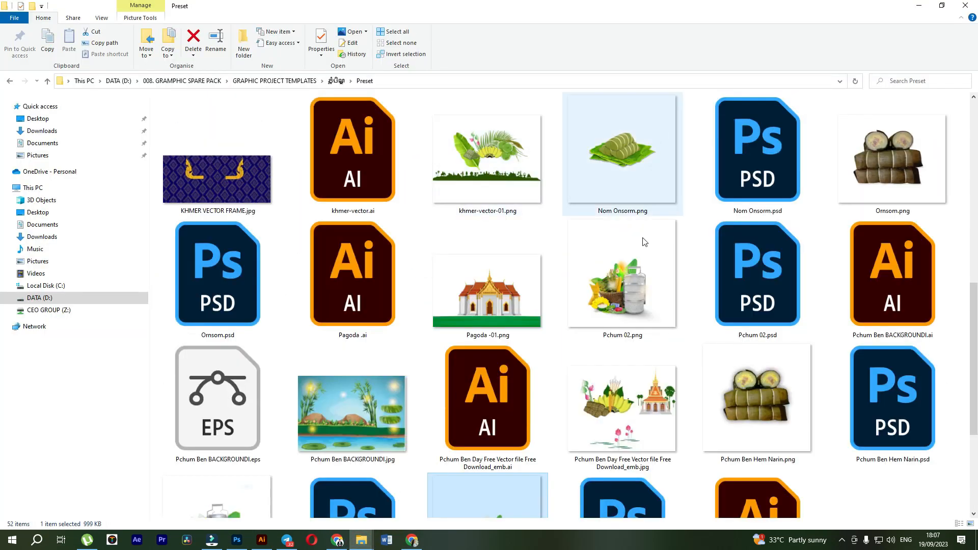
scroll(643, 292, down, 3)
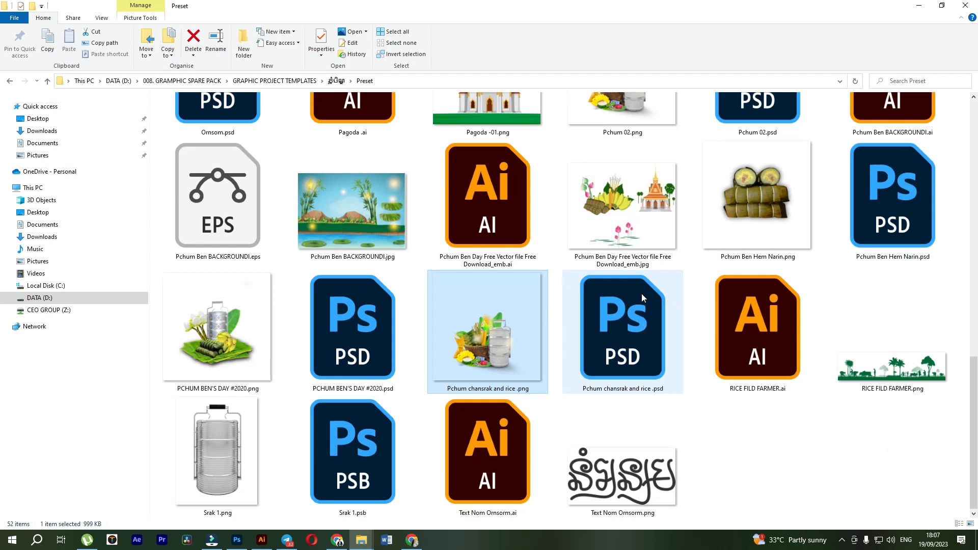
scroll(642, 295, up, 3)
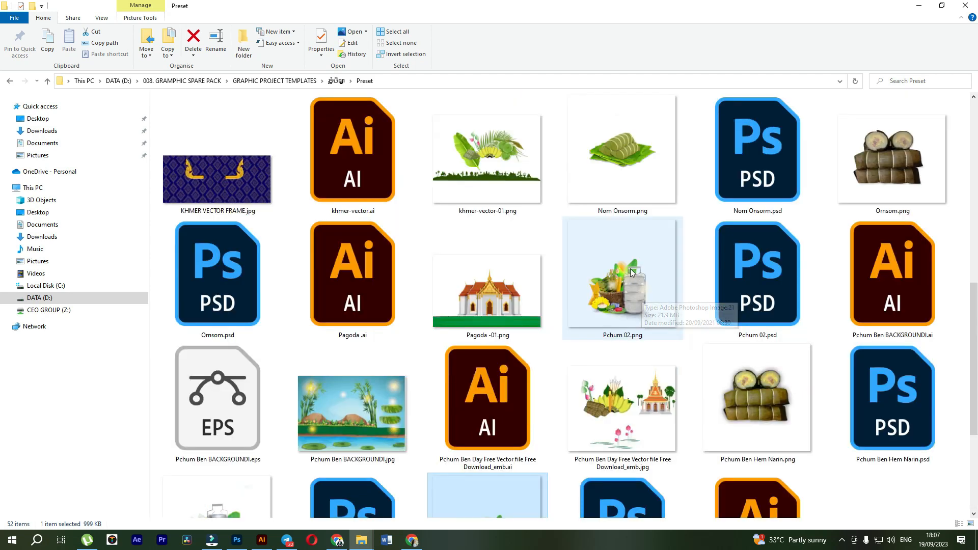
scroll(626, 261, down, 1)
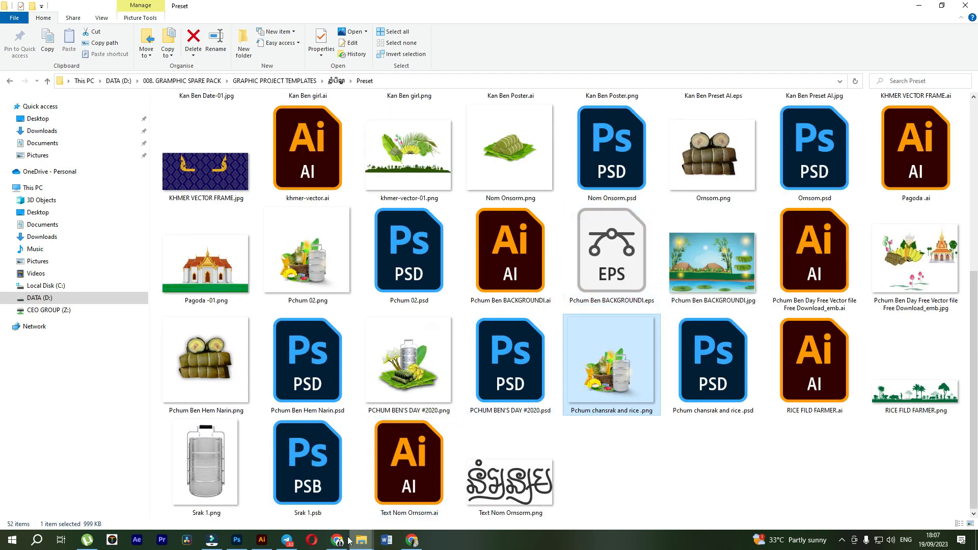
click(237, 541)
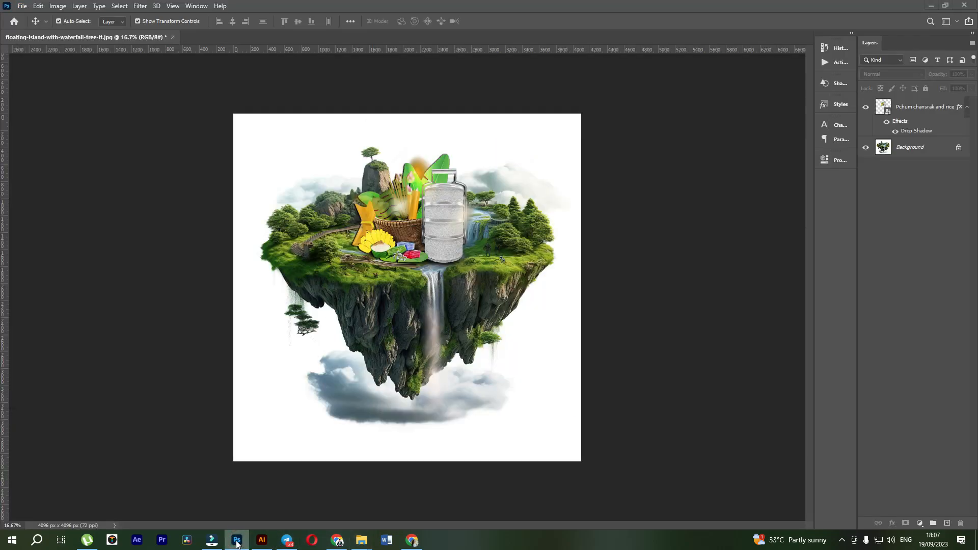
click(237, 541)
drag(693, 160, 423, 367)
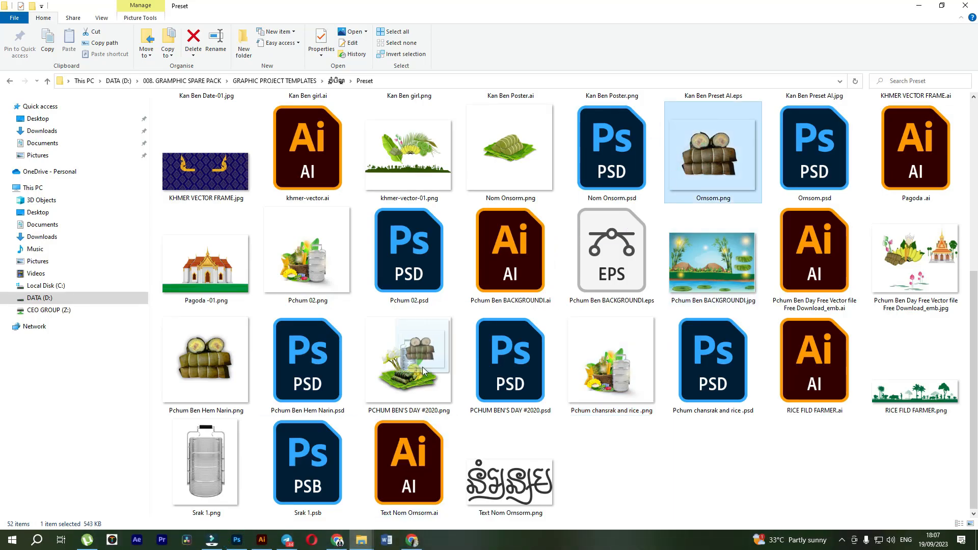
drag(716, 146, 337, 261)
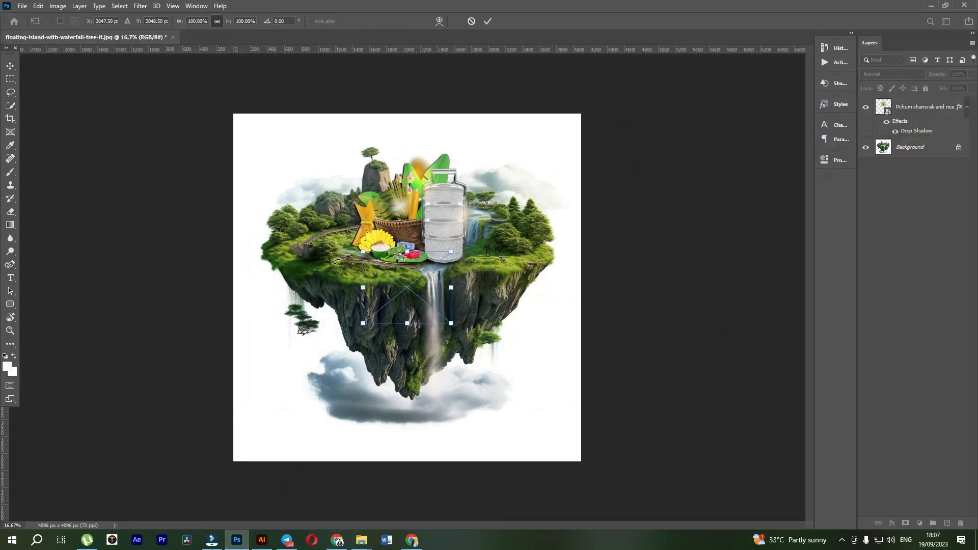
Shrink the placed rice-cake image to about half size and position it over the base of the metal food carrier
drag(416, 301, 498, 257)
drag(488, 207, 457, 252)
key(Return)
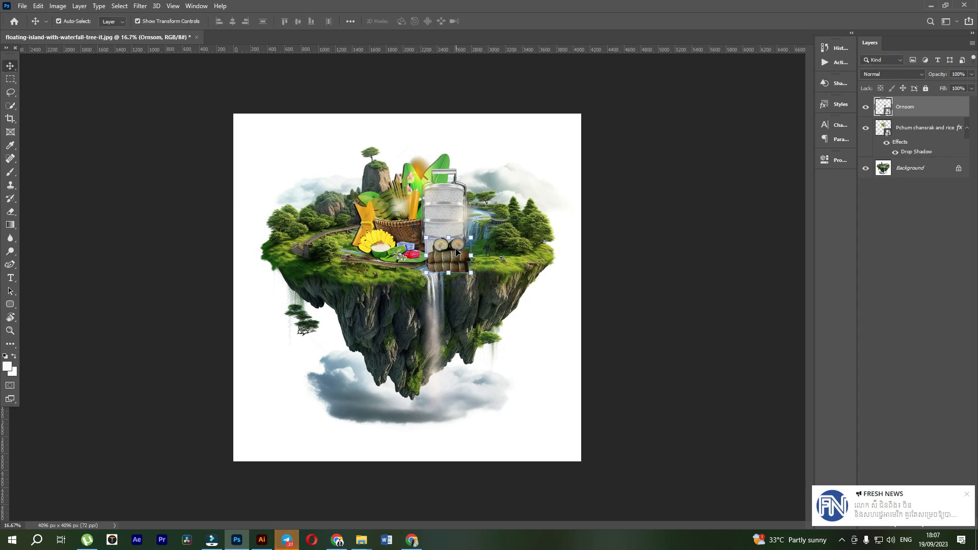
click(605, 341)
Move the rice cakes onto the grass to the right of the food carrier, delete their layer and clear the selection
scroll(455, 257, up, 7)
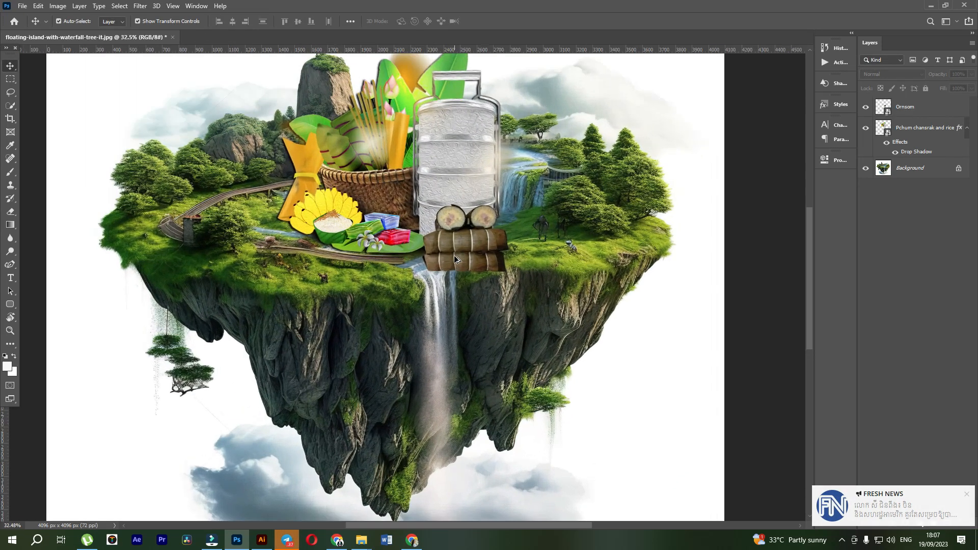
drag(455, 260, 543, 238)
key(Delete)
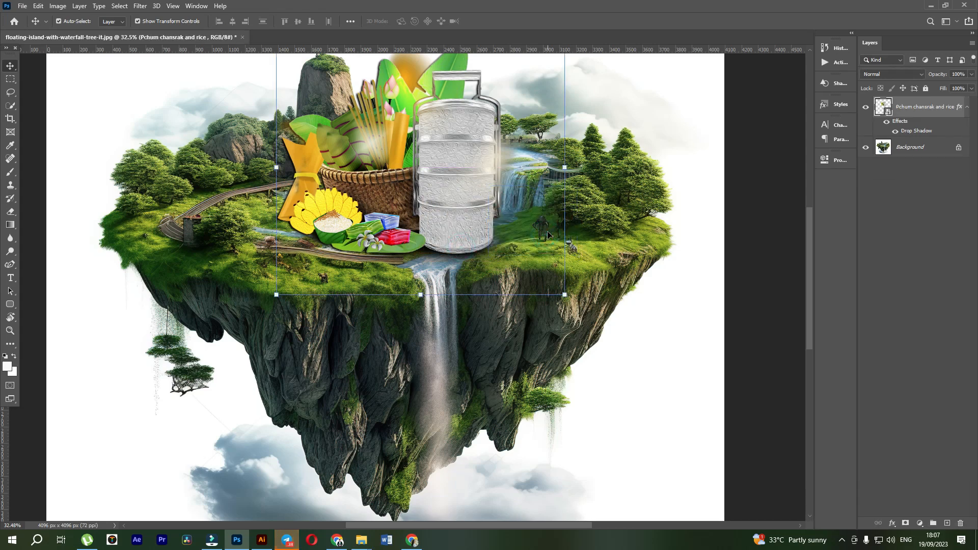
click(650, 401)
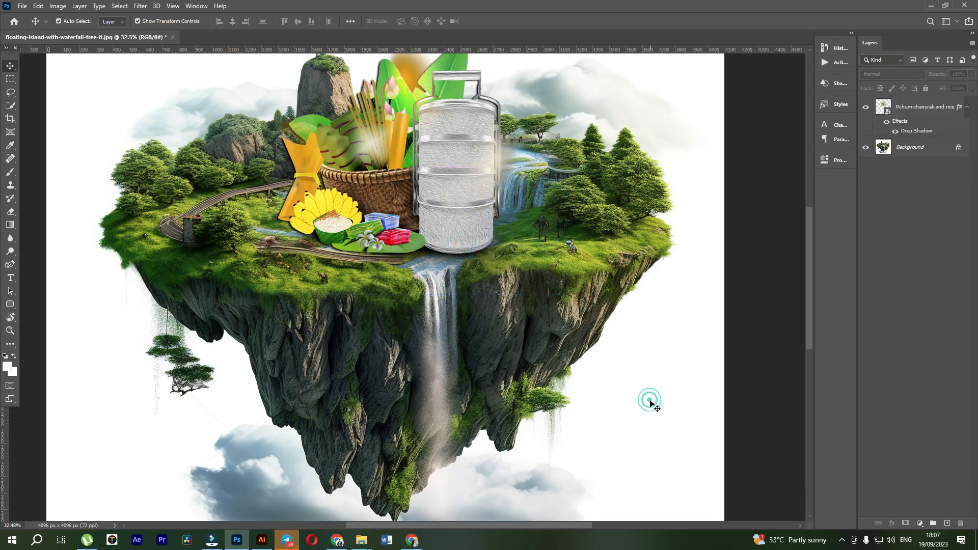
scroll(353, 275, down, 6)
scroll(451, 247, up, 3)
scroll(451, 250, up, 1)
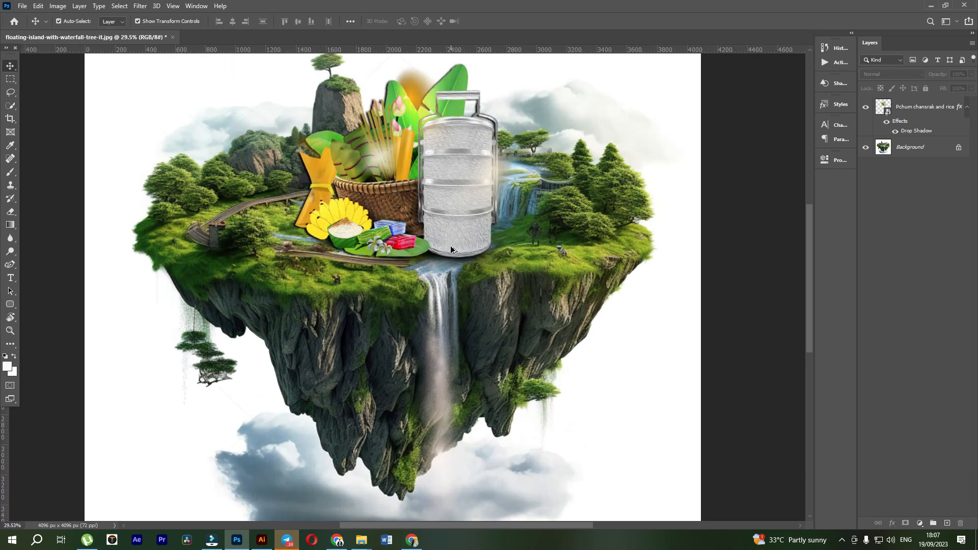
Look through the Preset folder for another graphic, select House and Palm tree.png and compare with the island composition
mouse_move(361, 544)
click(408, 504)
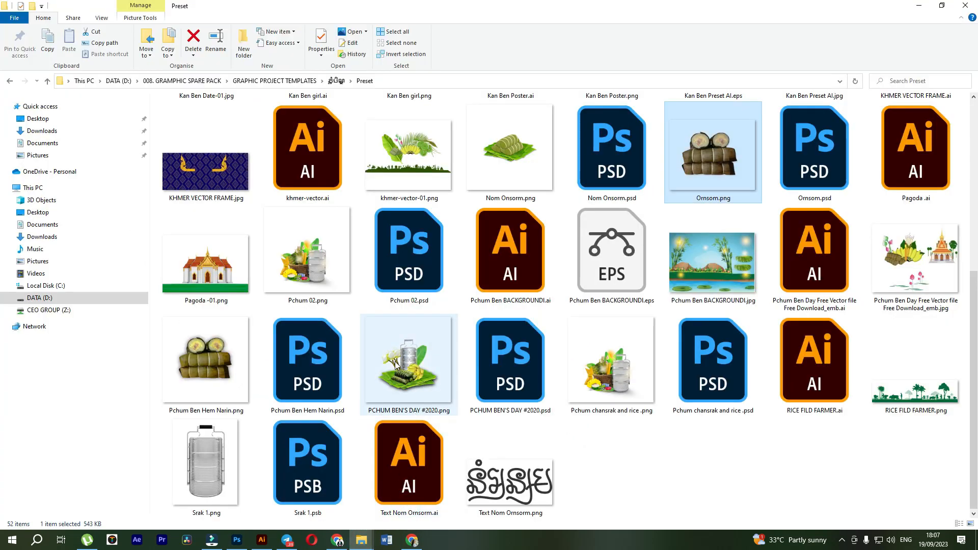
scroll(397, 365, up, 3)
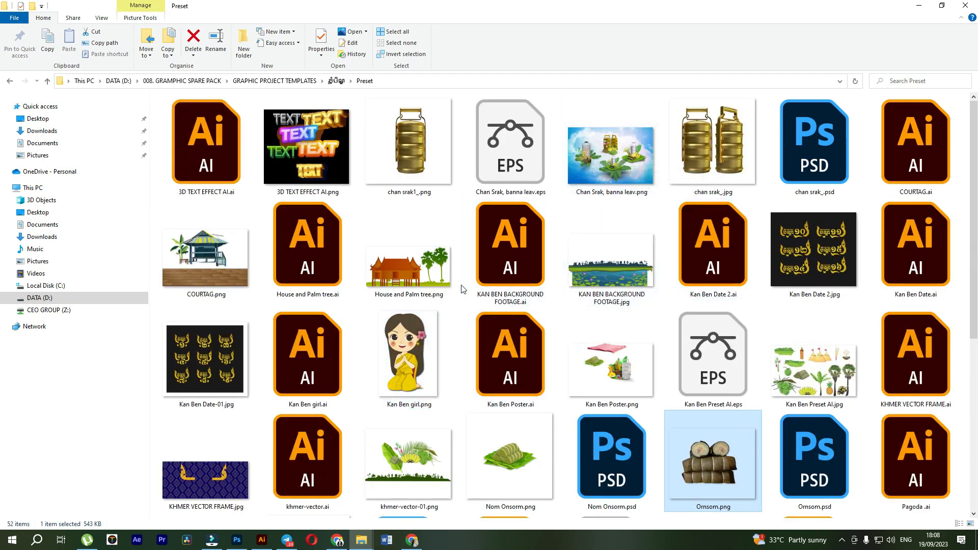
click(403, 278)
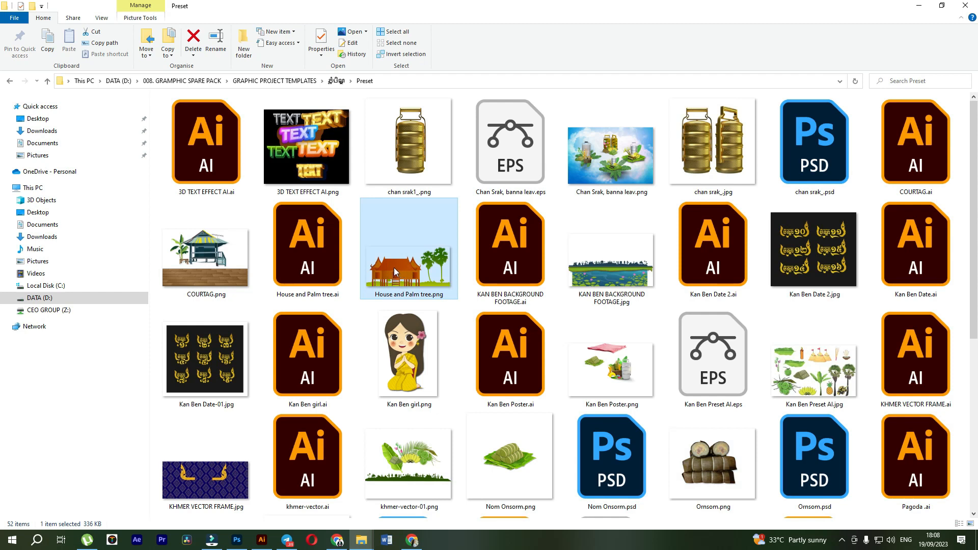
click(237, 541)
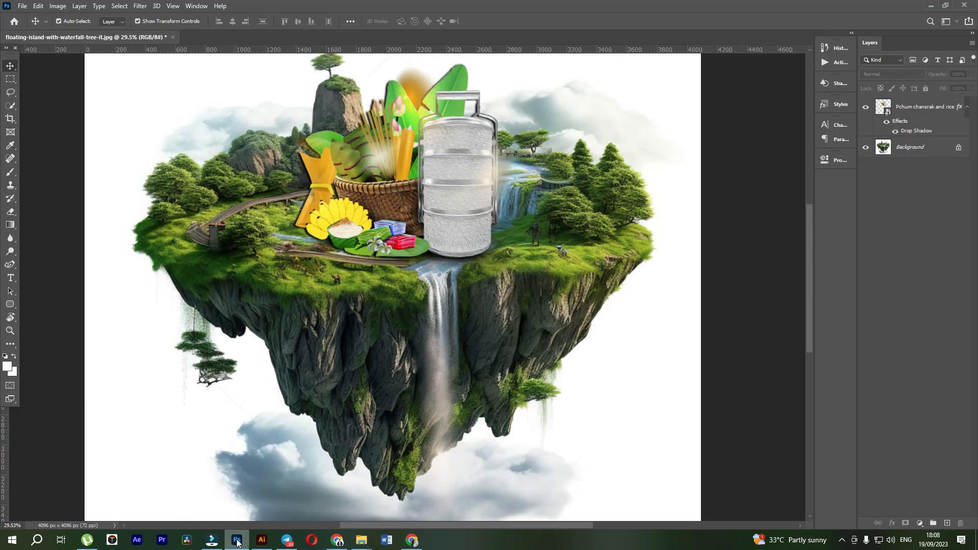
click(236, 541)
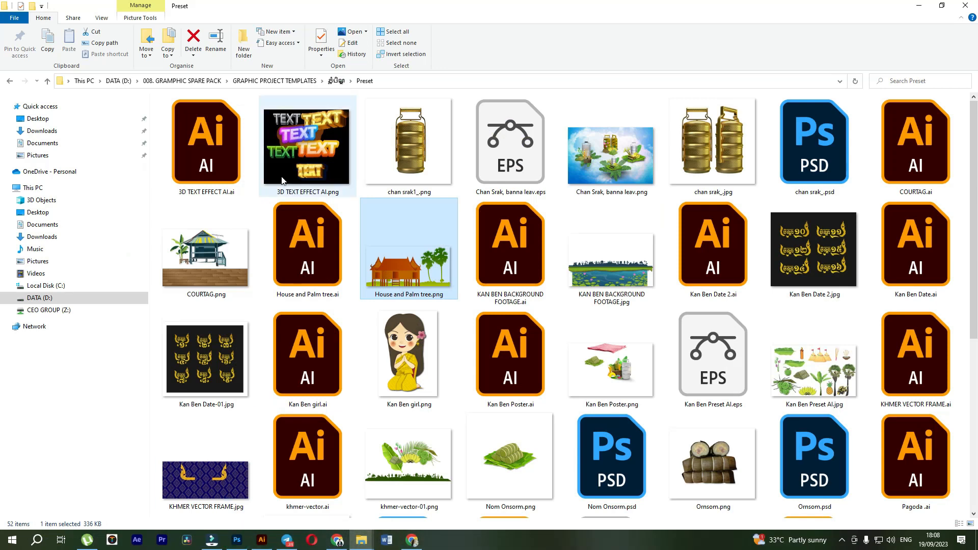
In the other File Explorer window, open the PHTOSHOP PRESETS folder within 008. GRAMPHIC SPARE PACK on drive D
mouse_move(360, 543)
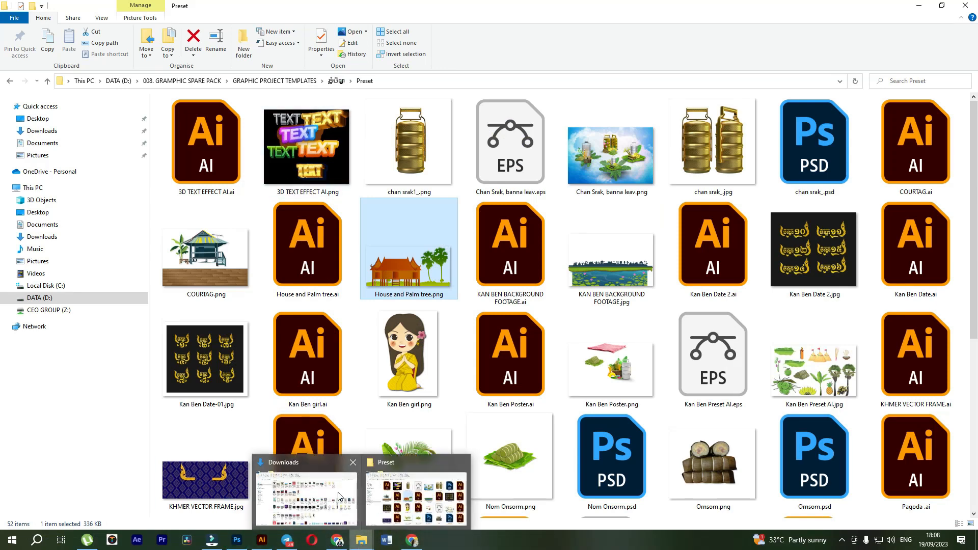
click(305, 497)
click(41, 299)
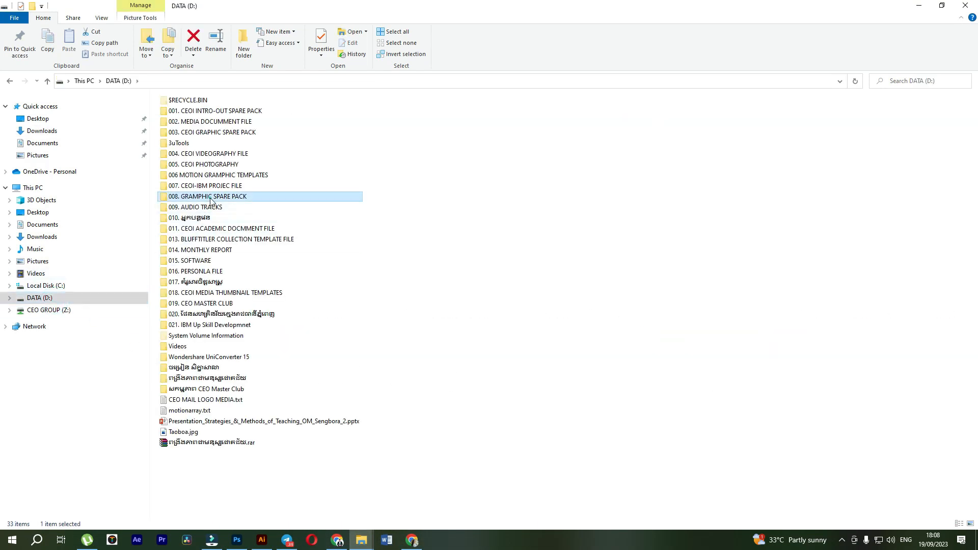
double_click(205, 196)
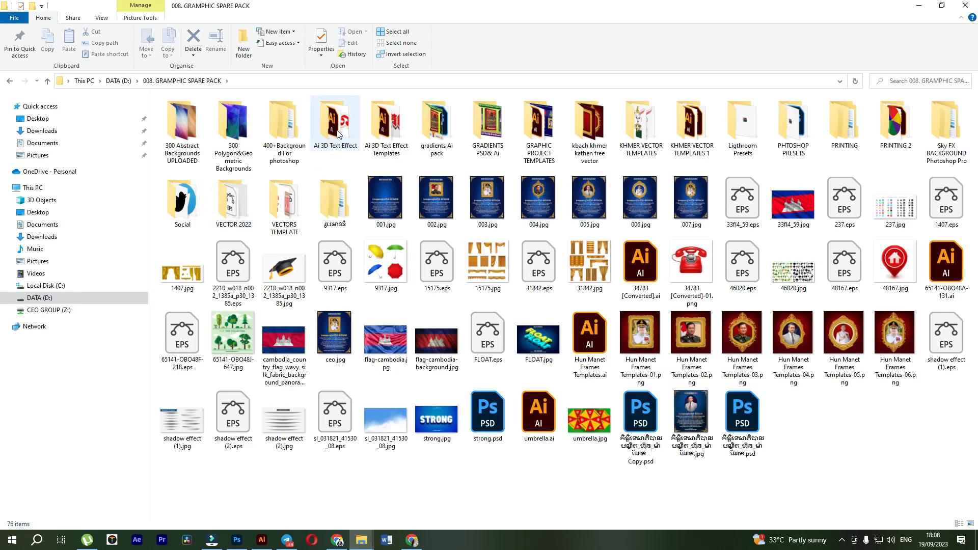
double_click(794, 122)
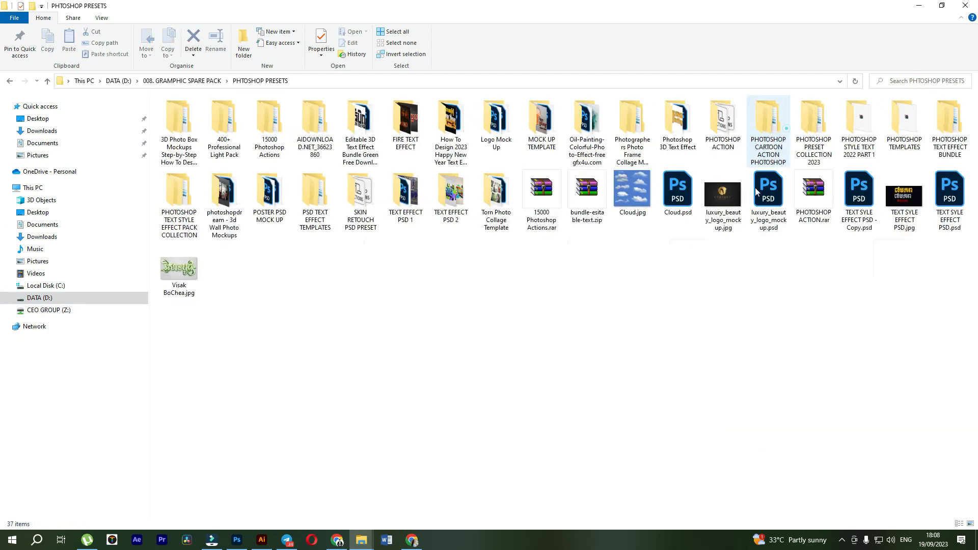
Open the text effect 8-Psd.psd from the TEXT EFFECT PSD 2 folder in Photoshop and close it again
double_click(457, 190)
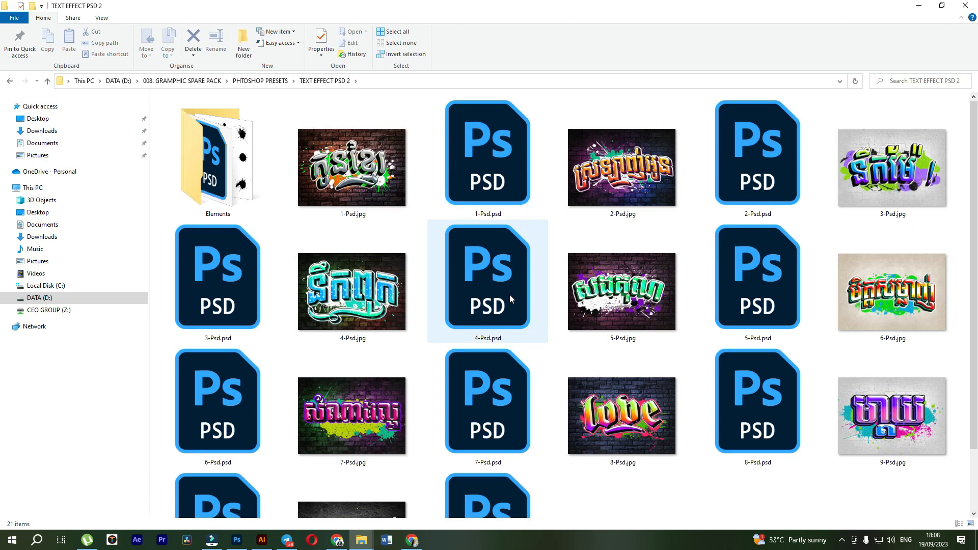
scroll(510, 294, down, 1)
click(900, 355)
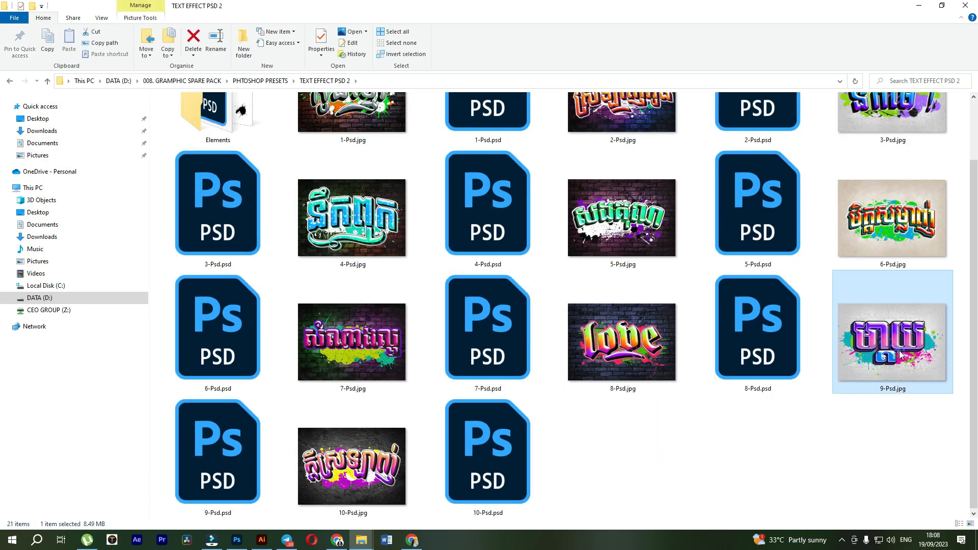
double_click(749, 343)
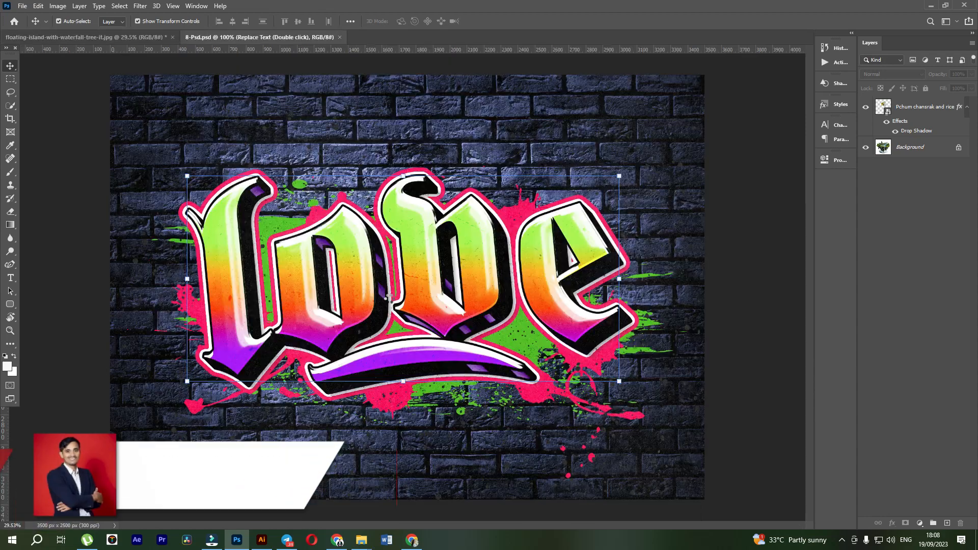
click(341, 37)
Open 261.psd from the Editable 3D Text Effect Bundle Green Free Download folder in PHTOSHOP PRESETS
mouse_move(361, 540)
click(416, 505)
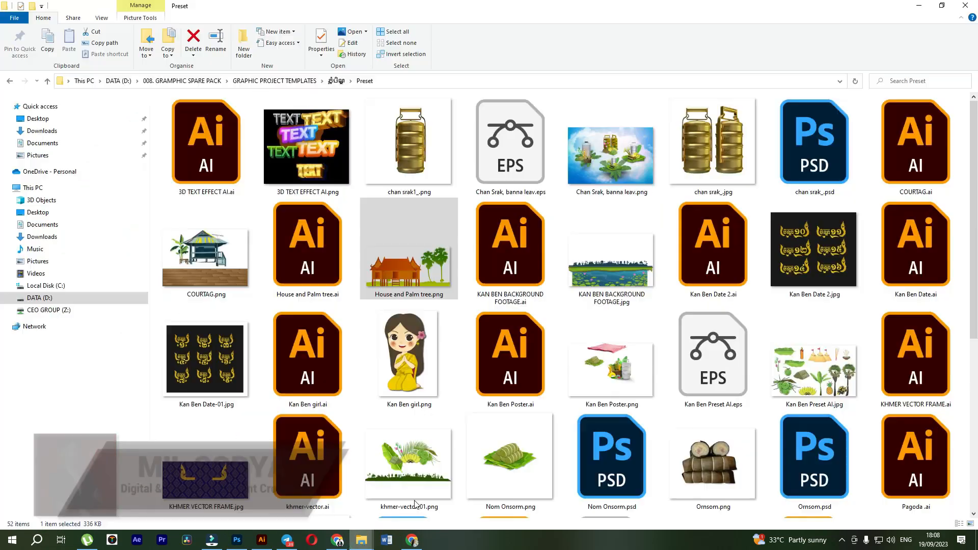
click(361, 540)
click(334, 497)
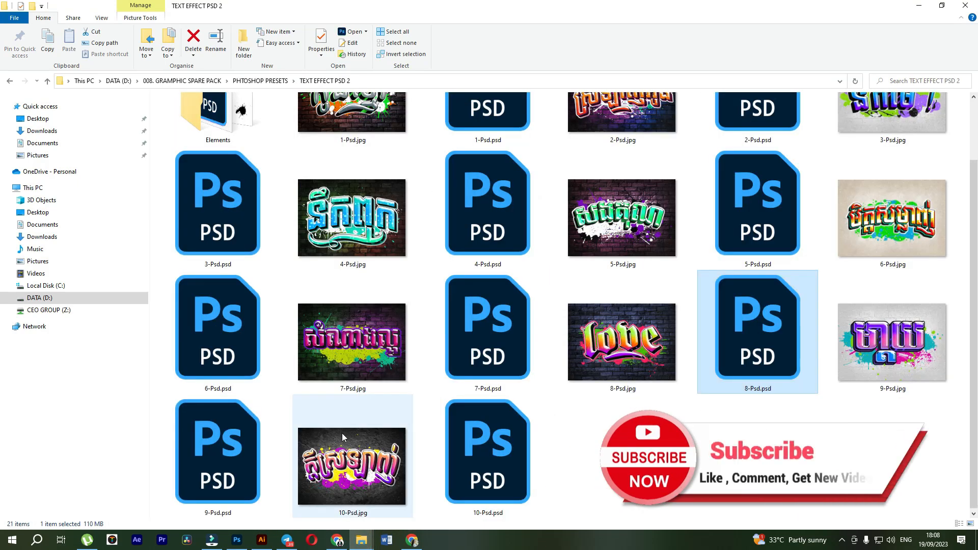
scroll(341, 433, up, 2)
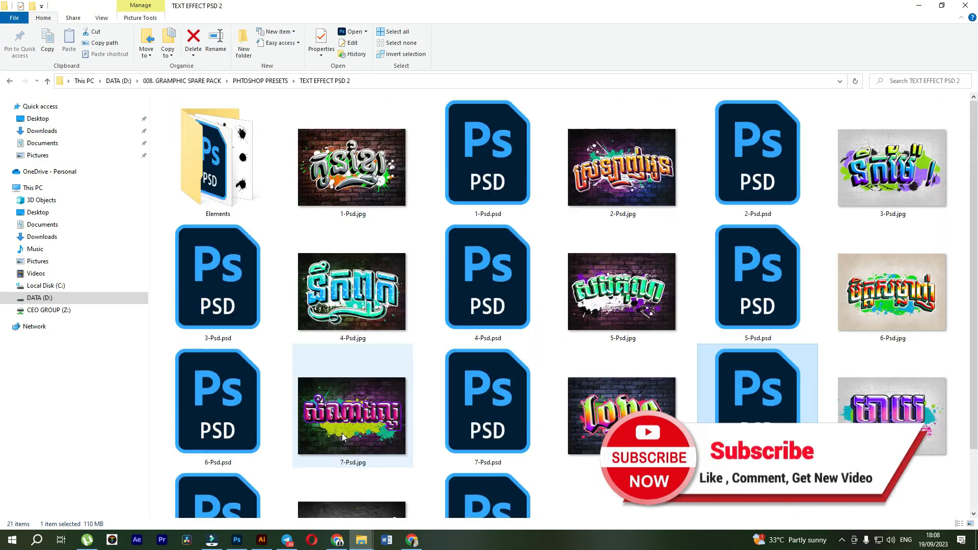
click(47, 80)
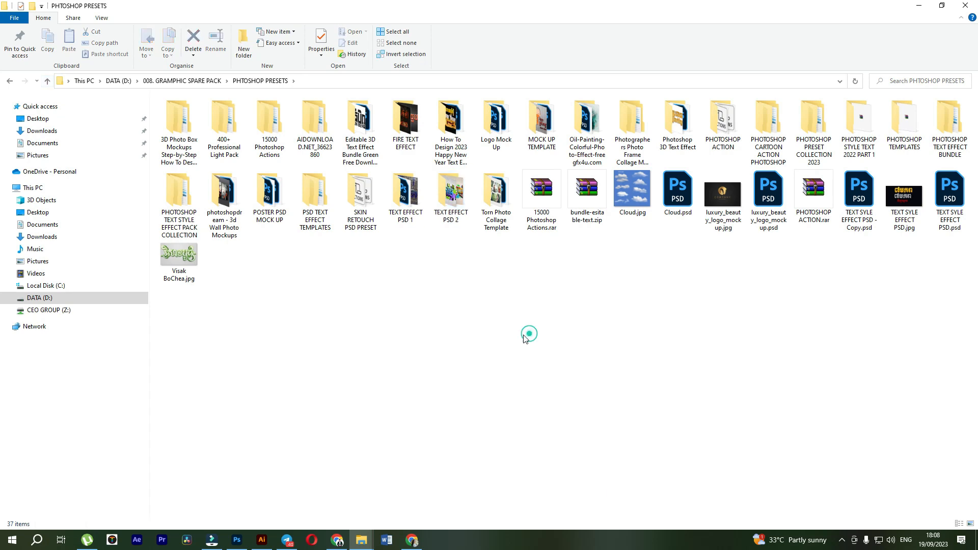
double_click(375, 128)
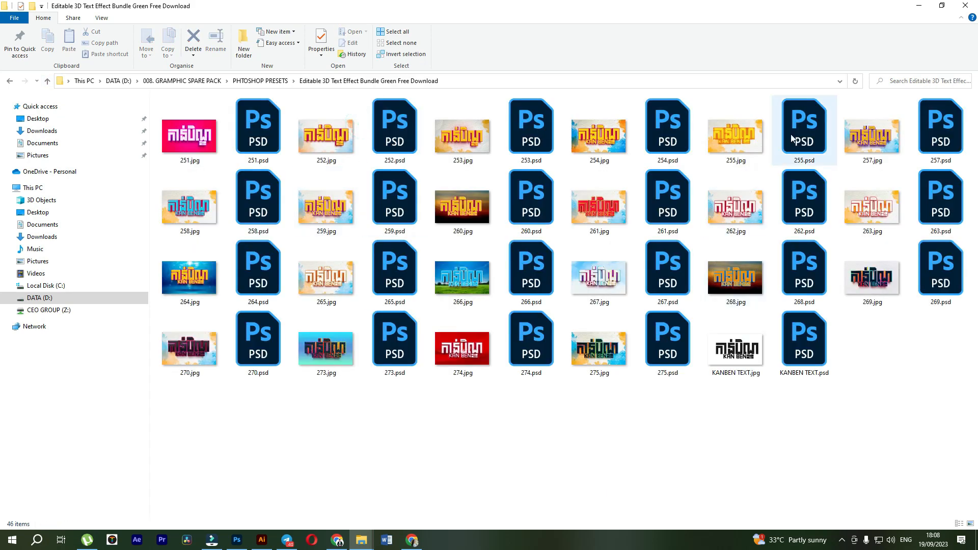
double_click(665, 198)
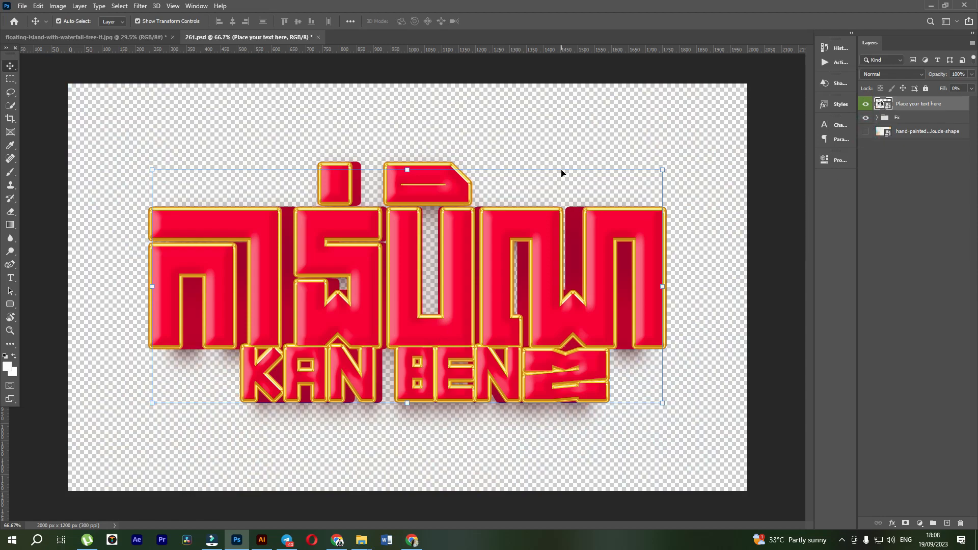
Save the Kan Ben text effect as 261.png in the Downloads folder, using the smallest PNG file size
click(572, 128)
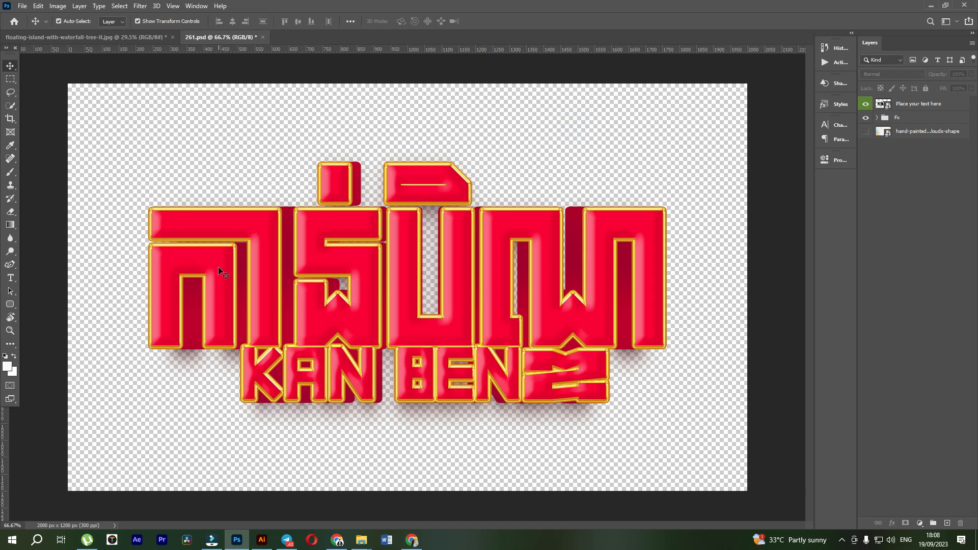
click(15, 7)
click(53, 129)
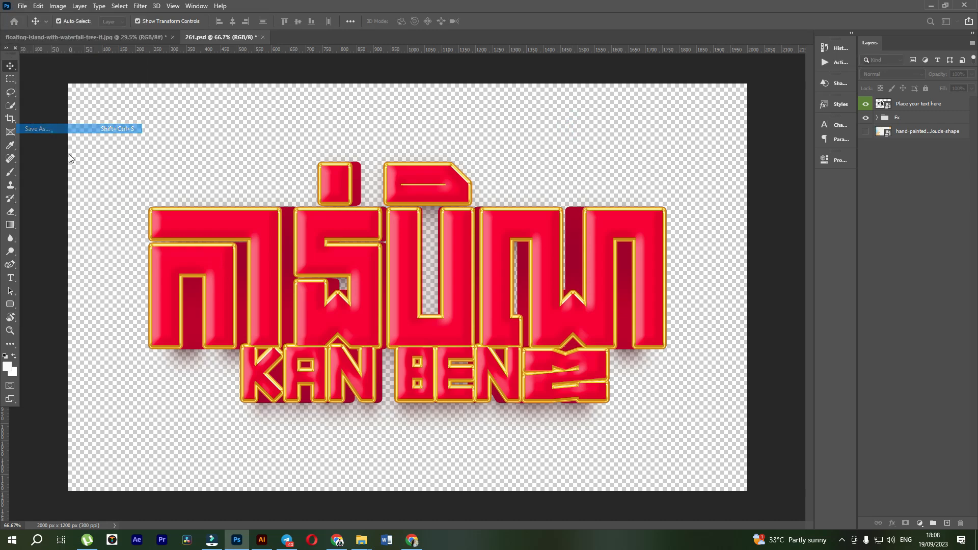
click(522, 363)
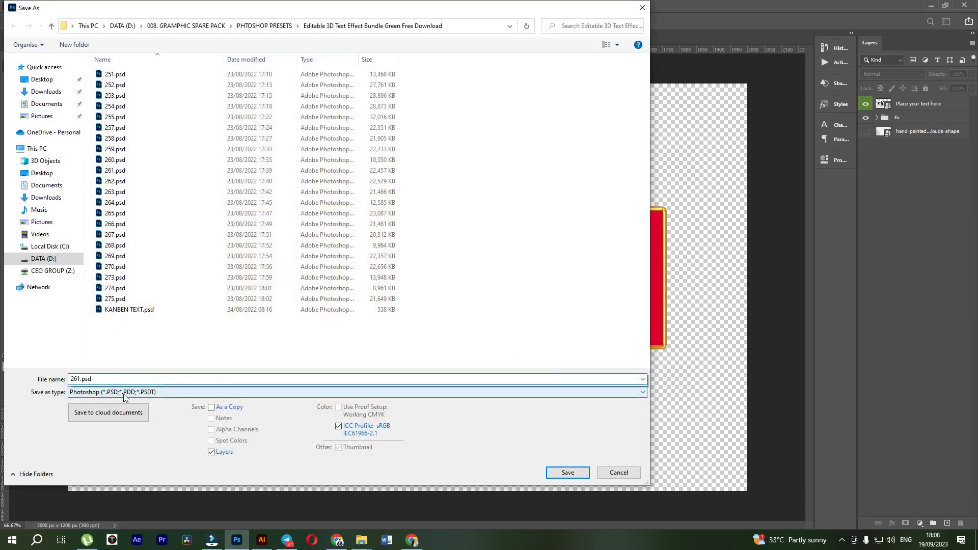
click(122, 392)
click(113, 352)
click(54, 91)
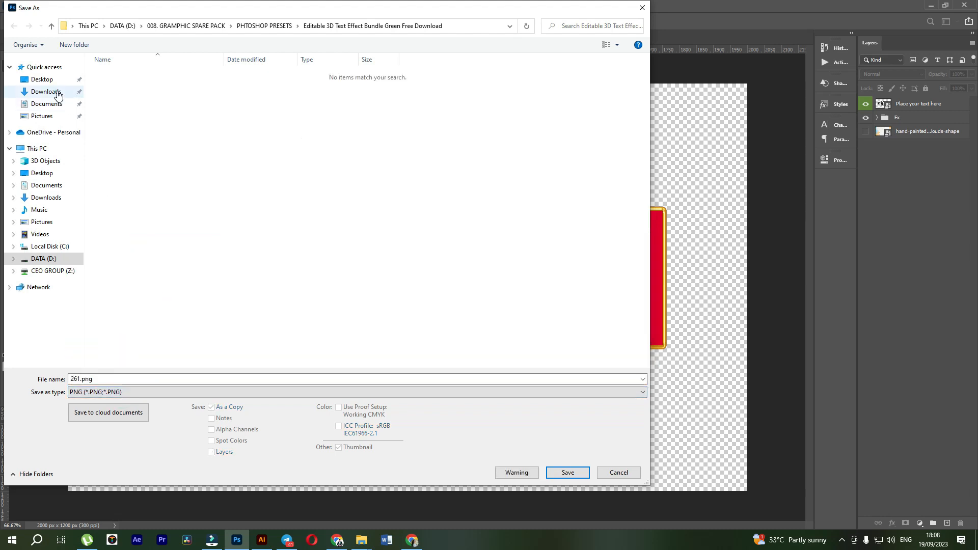
click(567, 473)
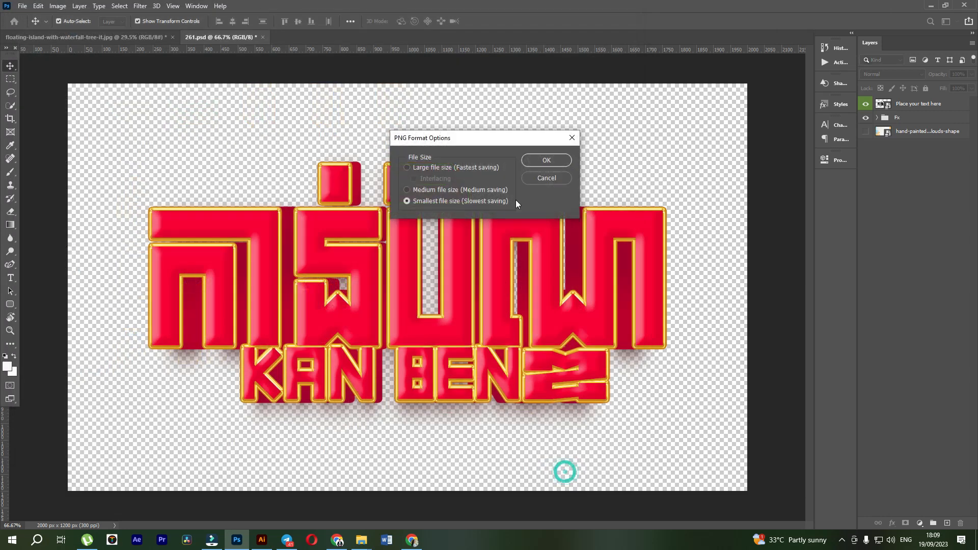
click(545, 161)
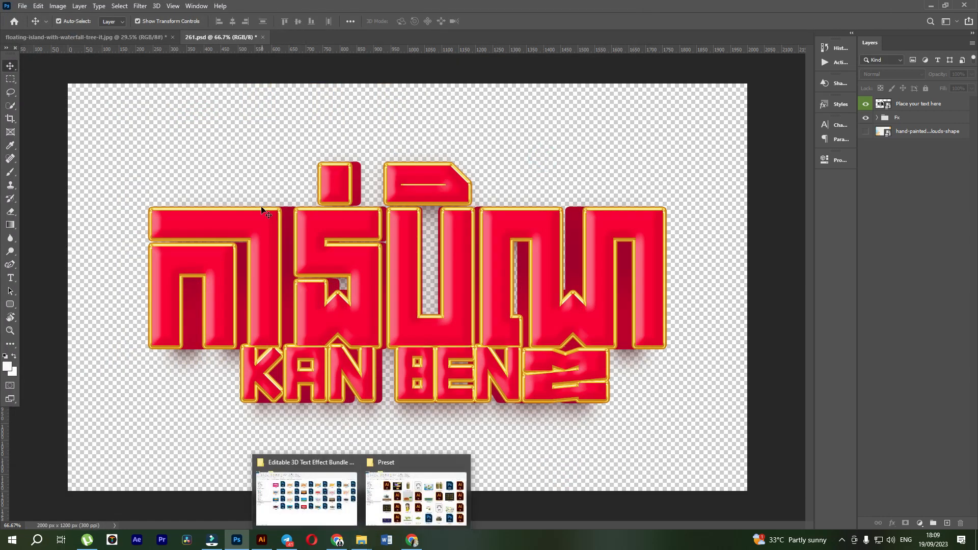
From the Downloads folder in a new File Explorer window, place 261.png into the floating-island-with-waterfall-tree-it.jpg document
click(362, 544)
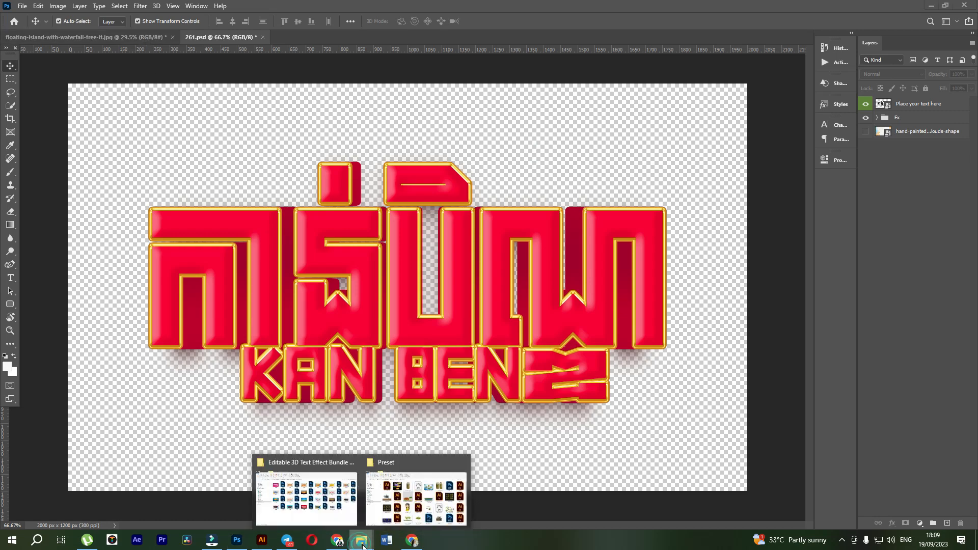
right_click(365, 544)
click(337, 481)
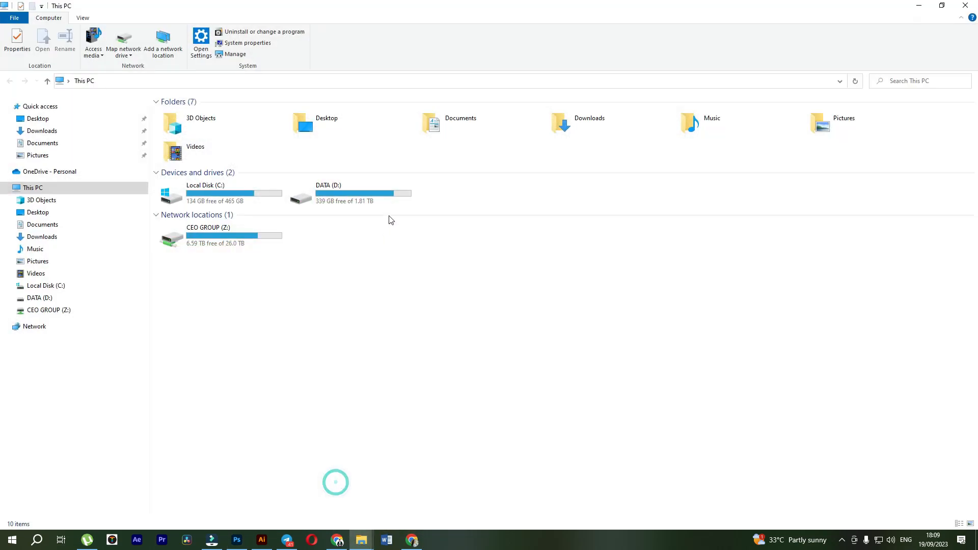
double_click(582, 121)
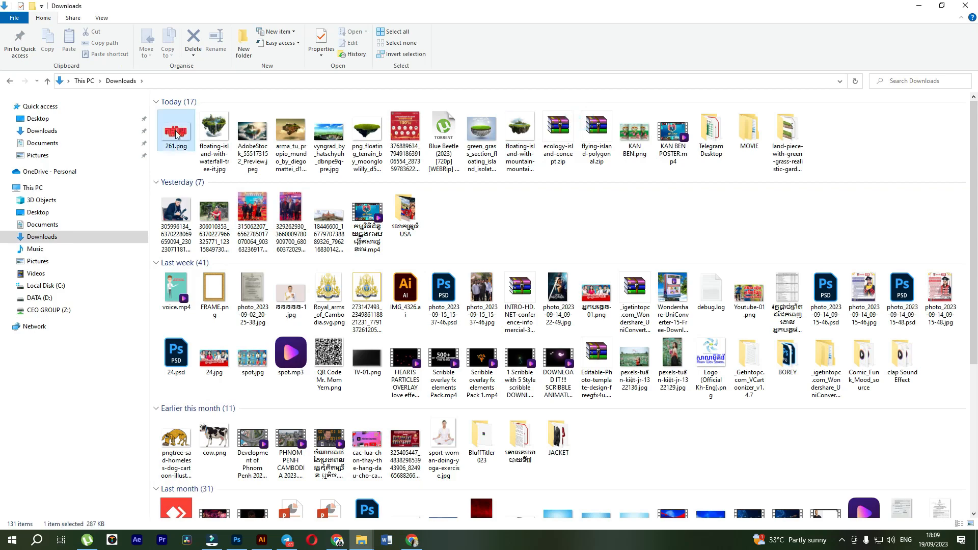
drag(176, 130, 250, 273)
drag(116, 34, 251, 287)
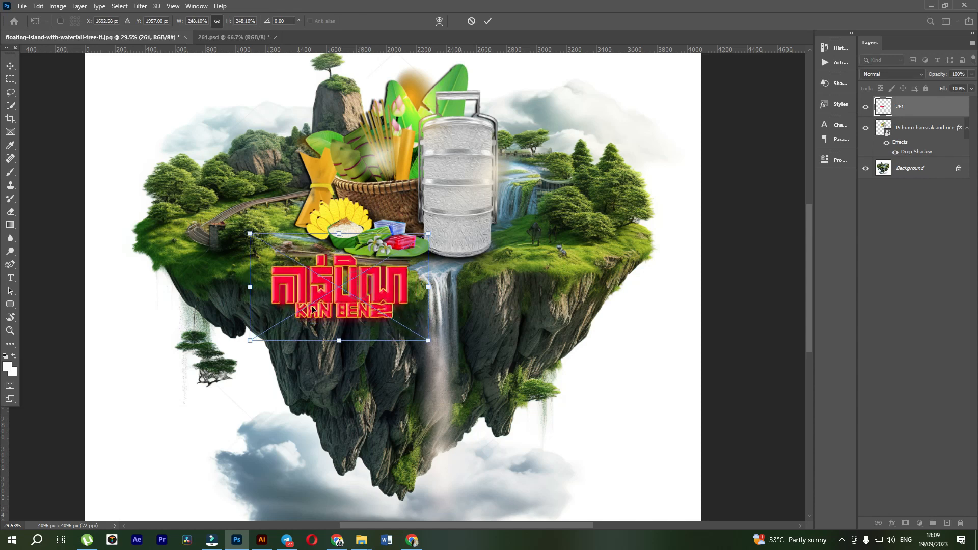
Scale the placed Kan Ben title to 293.23% and position it on the grass in front of the offering basket
drag(323, 310, 329, 267)
drag(255, 241, 223, 241)
drag(312, 269, 308, 271)
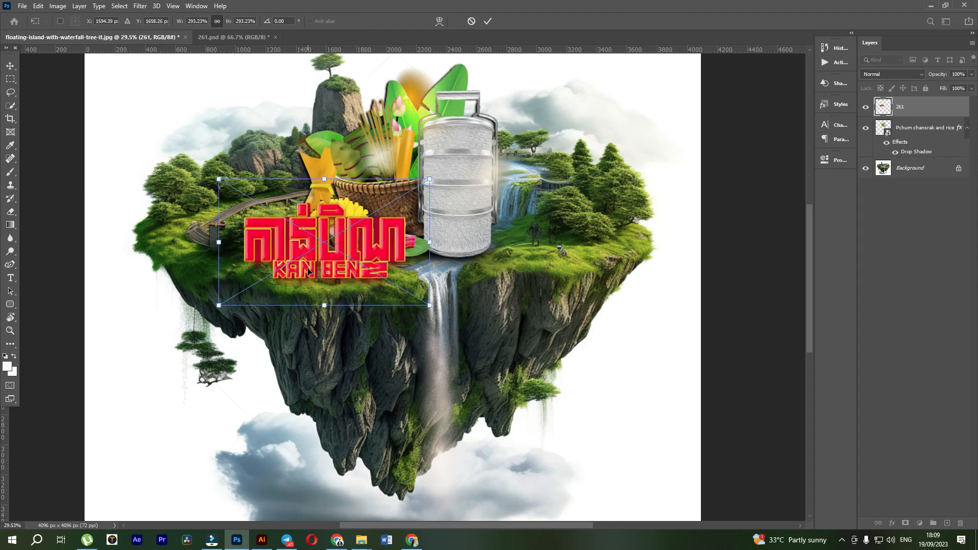
key(Return)
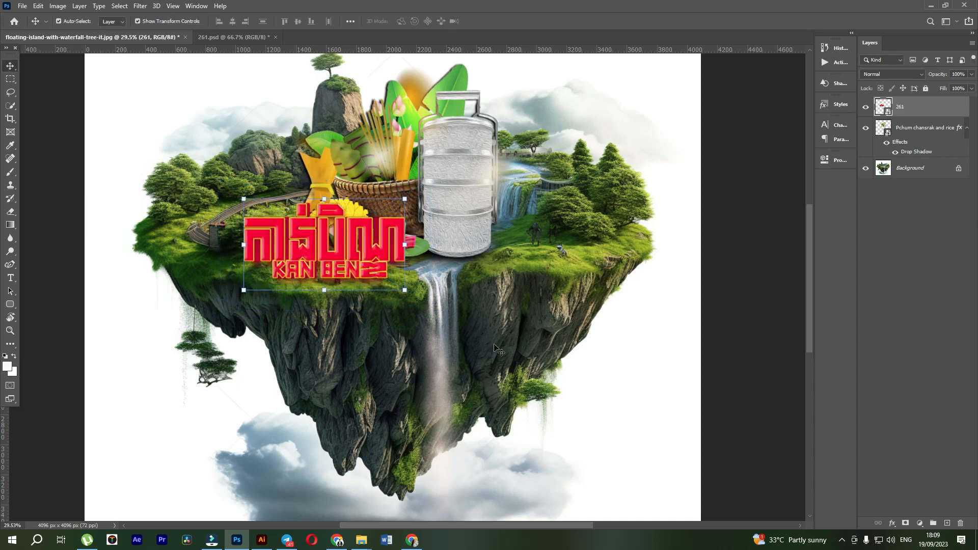
Add a drop shadow with a size of 152 px to the title layer, trying a white stroke and leaving it off
click(892, 524)
click(912, 510)
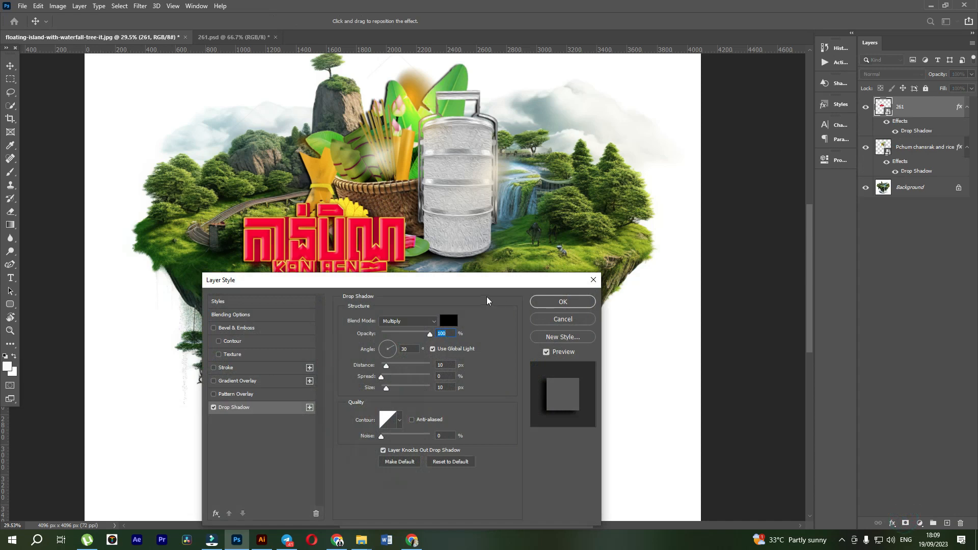
drag(483, 282, 732, 165)
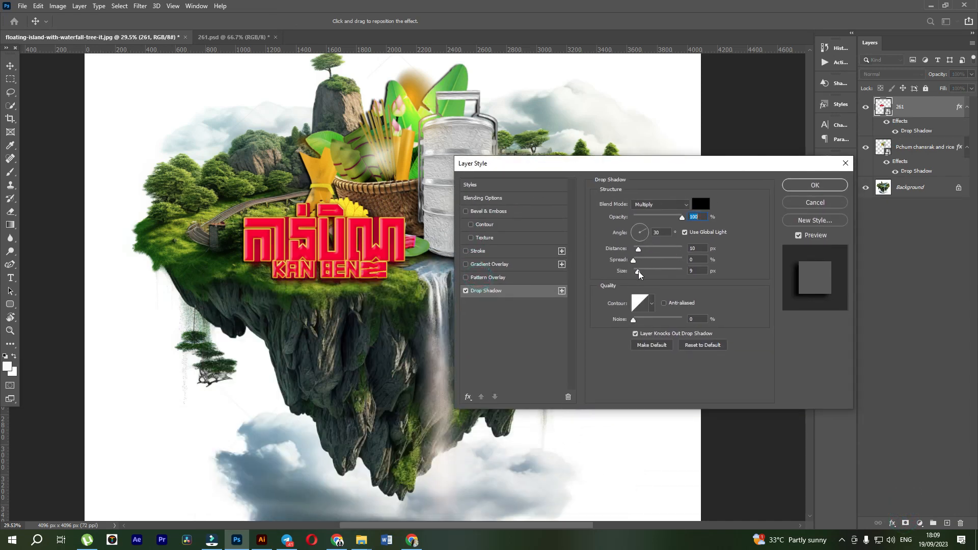
drag(639, 275, 666, 276)
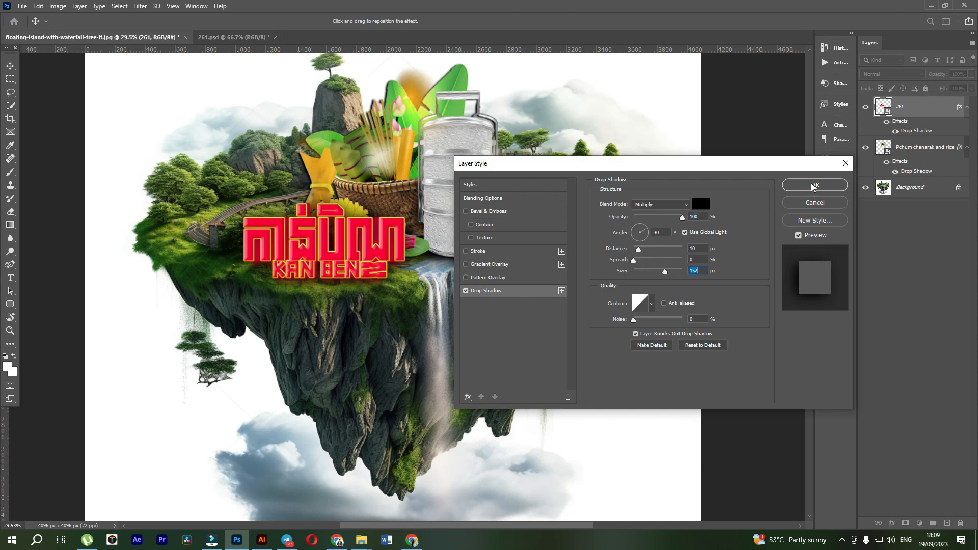
click(492, 251)
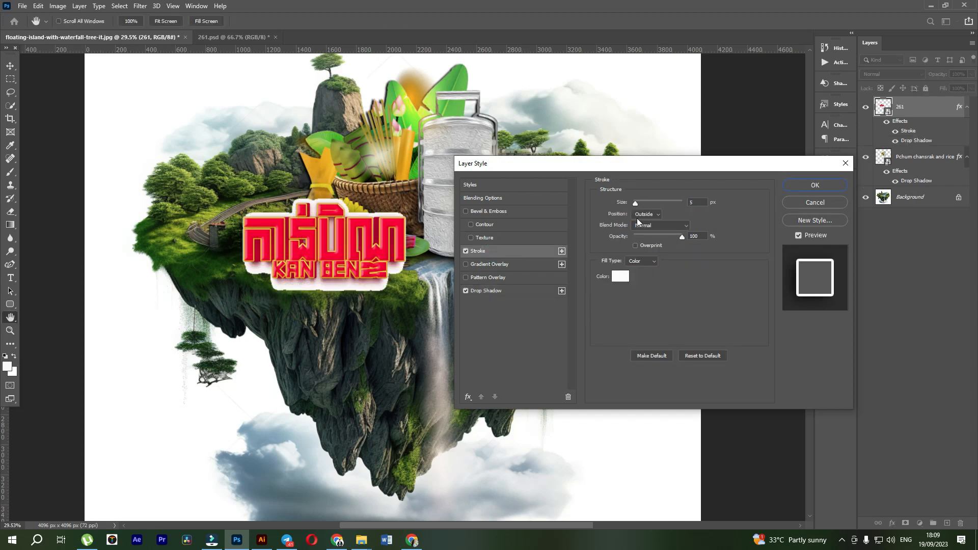
click(466, 251)
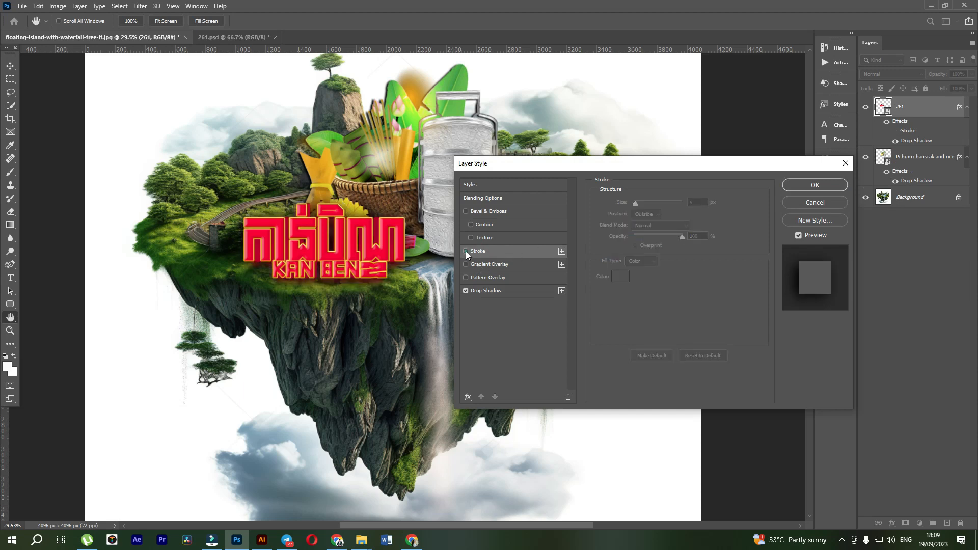
click(794, 186)
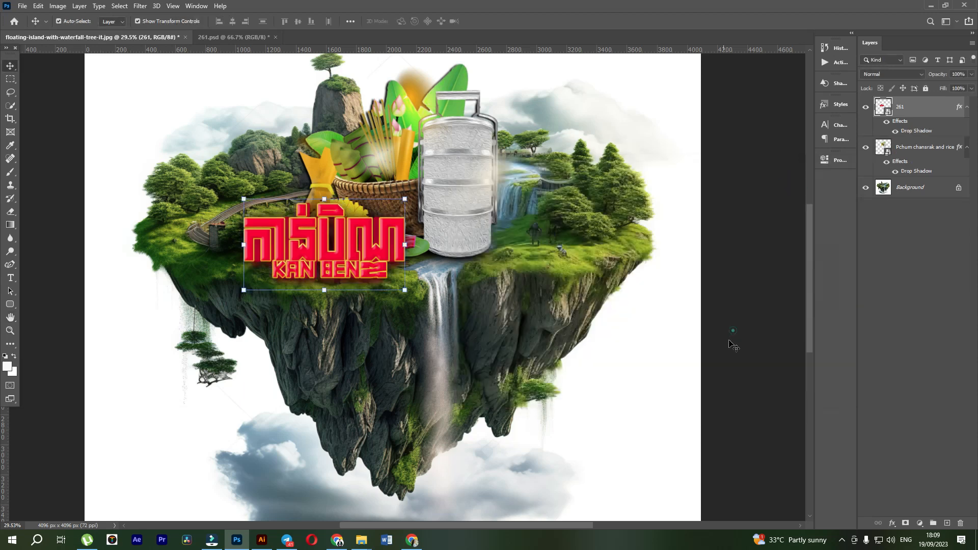
Move the offerings graphic slightly to the left behind the Kan Ben title
drag(746, 218, 665, 286)
drag(433, 278, 420, 279)
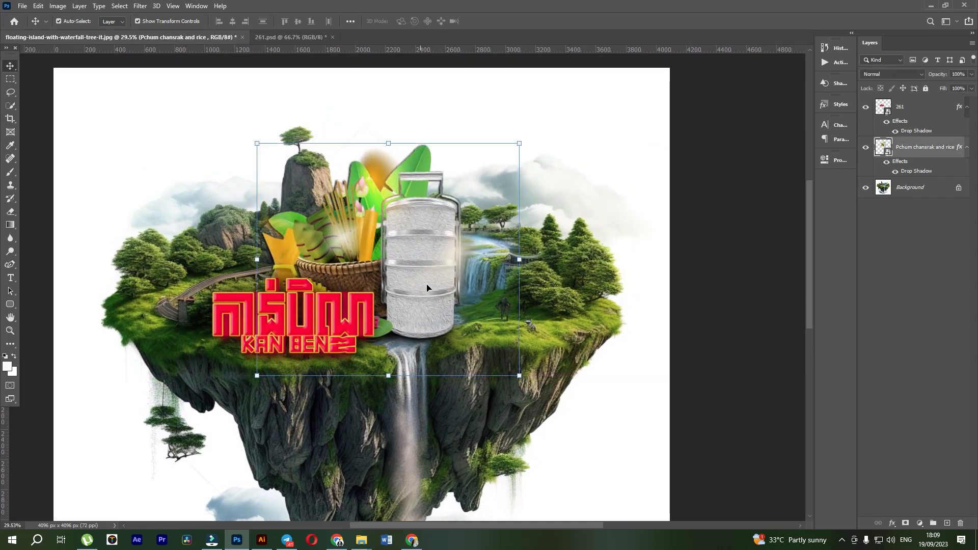
click(750, 406)
Examine the overall island composition with the title and offerings at several zoom levels
drag(752, 315, 758, 240)
scroll(750, 252, down, 1)
scroll(750, 254, down, 4)
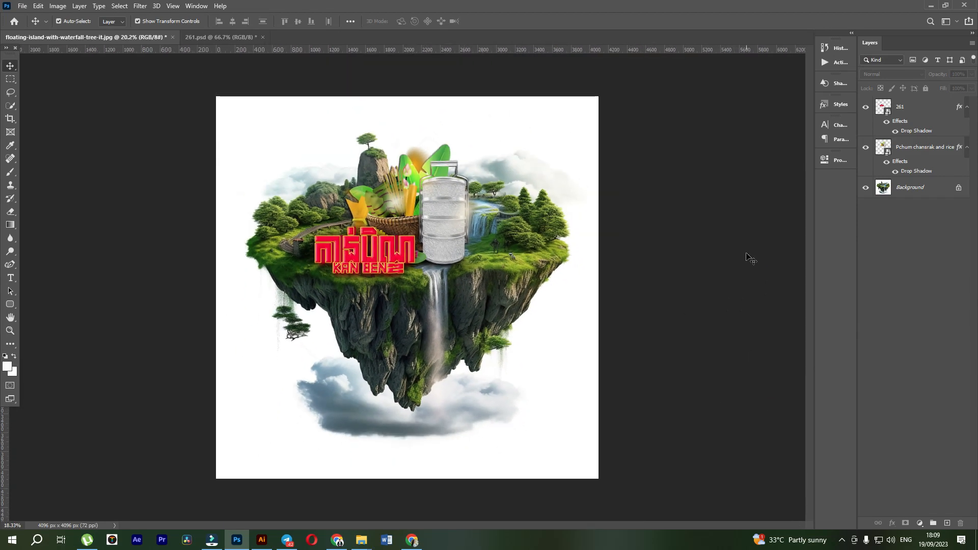
scroll(750, 259, up, 1)
scroll(751, 259, down, 1)
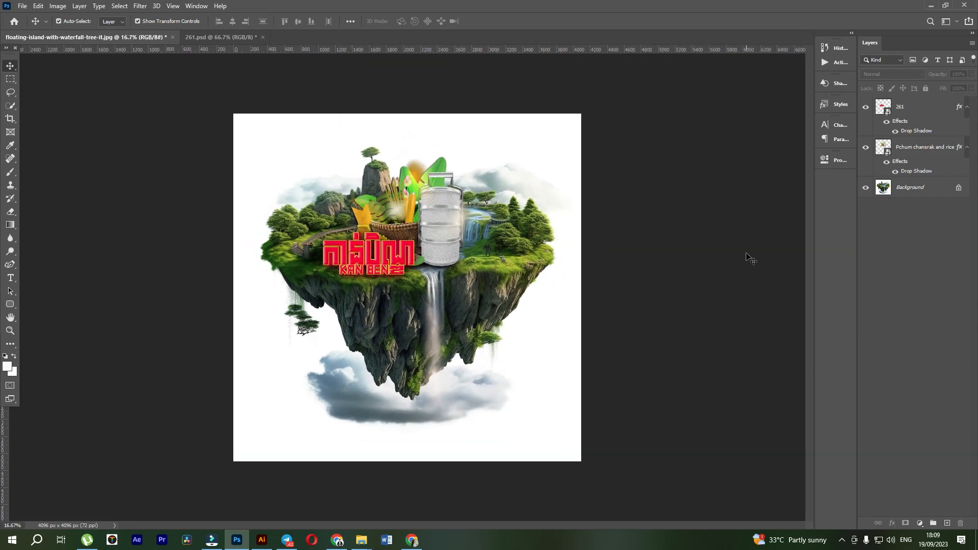
scroll(751, 259, up, 2)
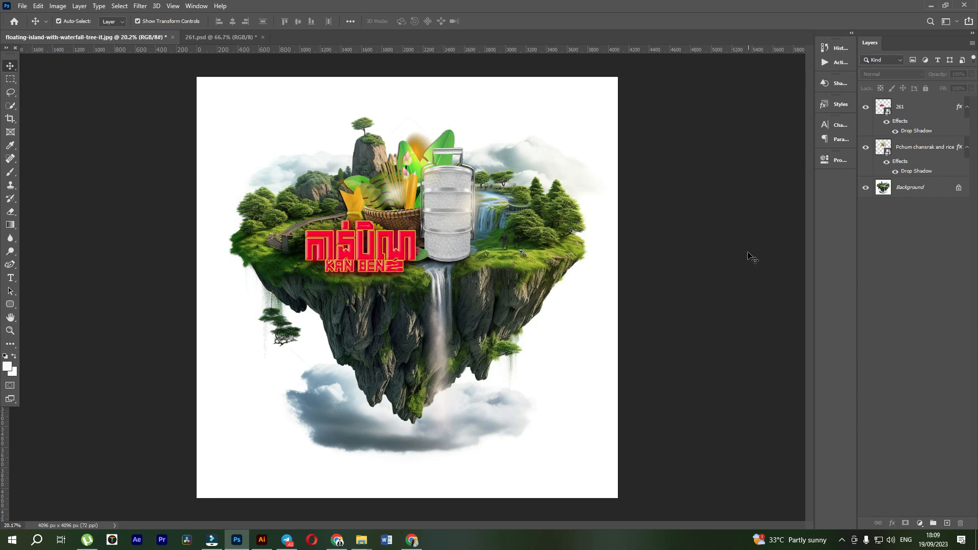
scroll(506, 180, up, 1)
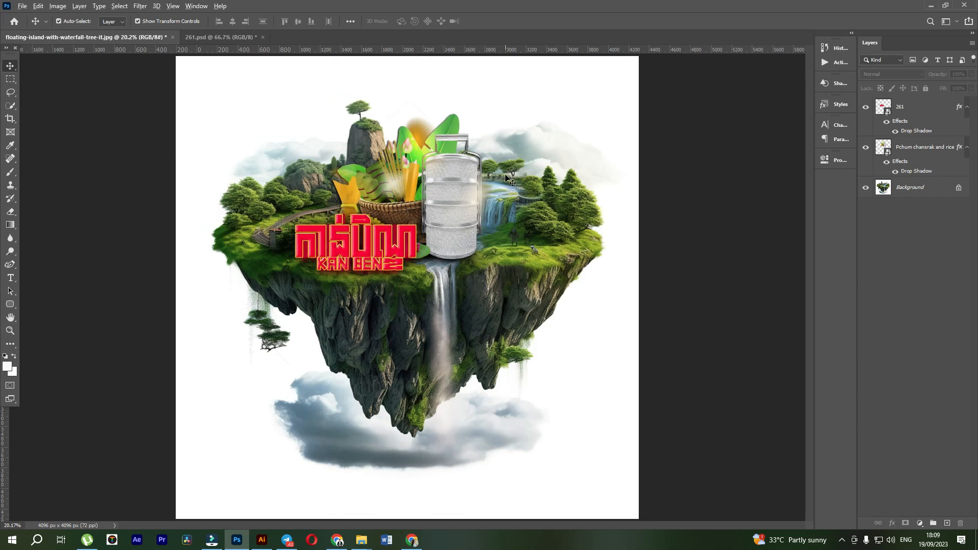
Scale the offerings graphic to 143.24% and reposition it beside the title, above the top of the front waterfall
drag(438, 207, 458, 218)
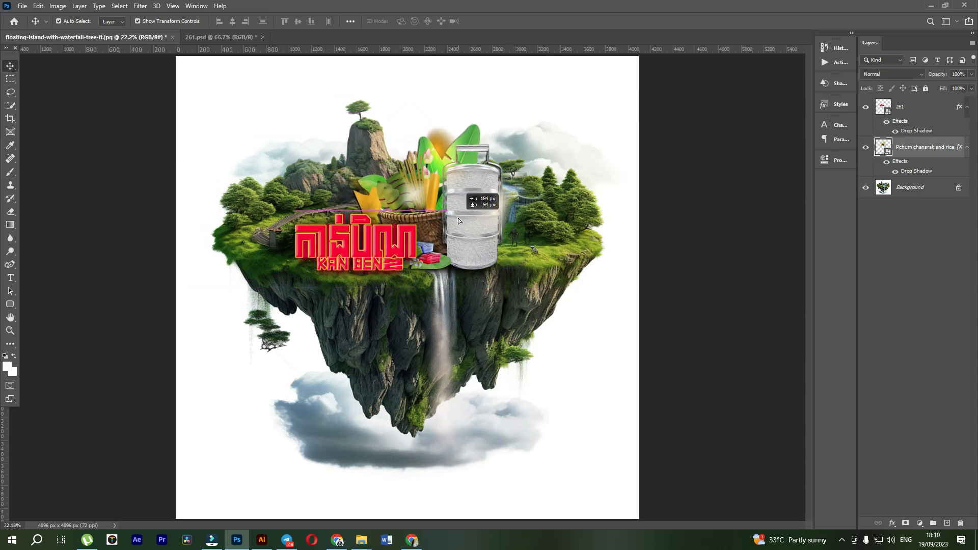
key(ctrl+t)
drag(450, 124, 447, 128)
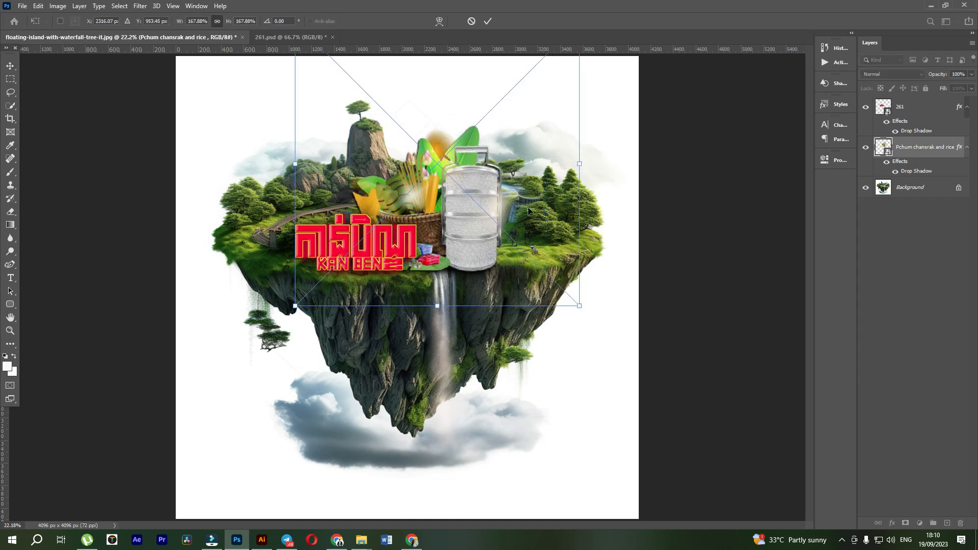
drag(581, 164, 540, 164)
drag(449, 213, 464, 223)
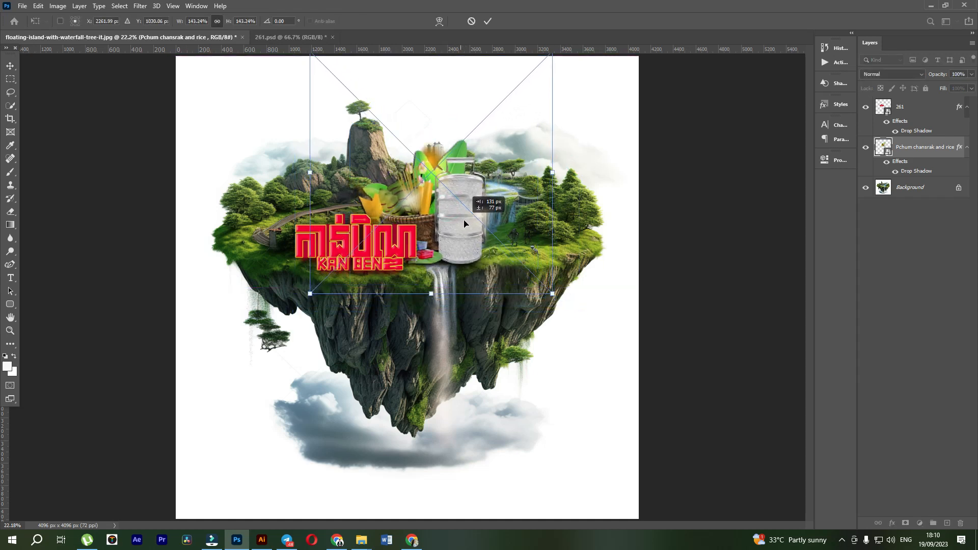
key(Return)
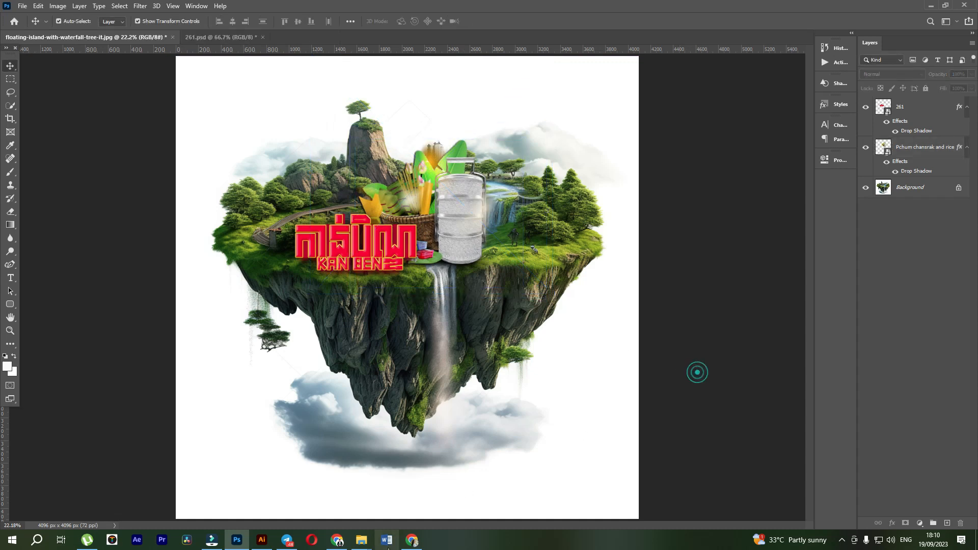
Look through the Preset folder for another graphic and preview Pagoda -01.png at full size
mouse_move(362, 545)
click(362, 497)
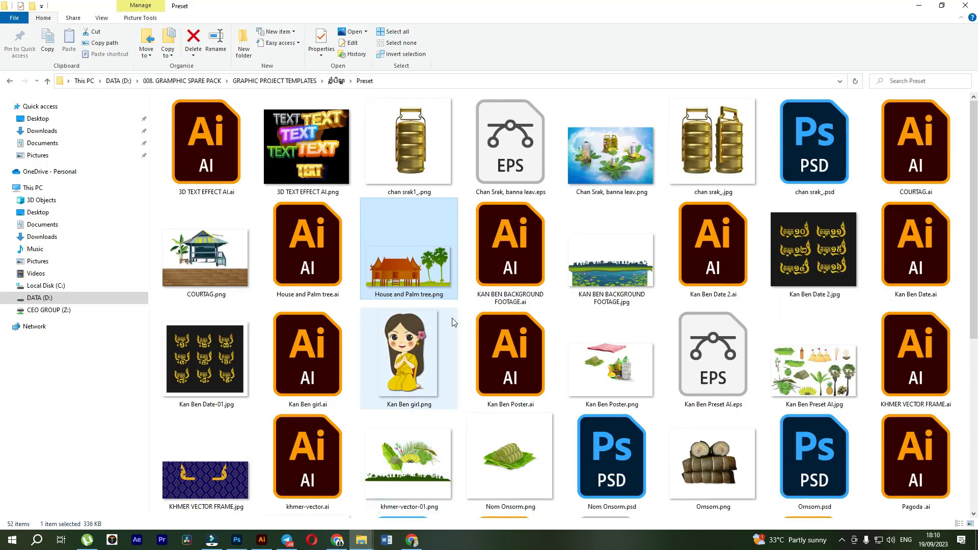
scroll(451, 318, down, 3)
scroll(477, 318, up, 3)
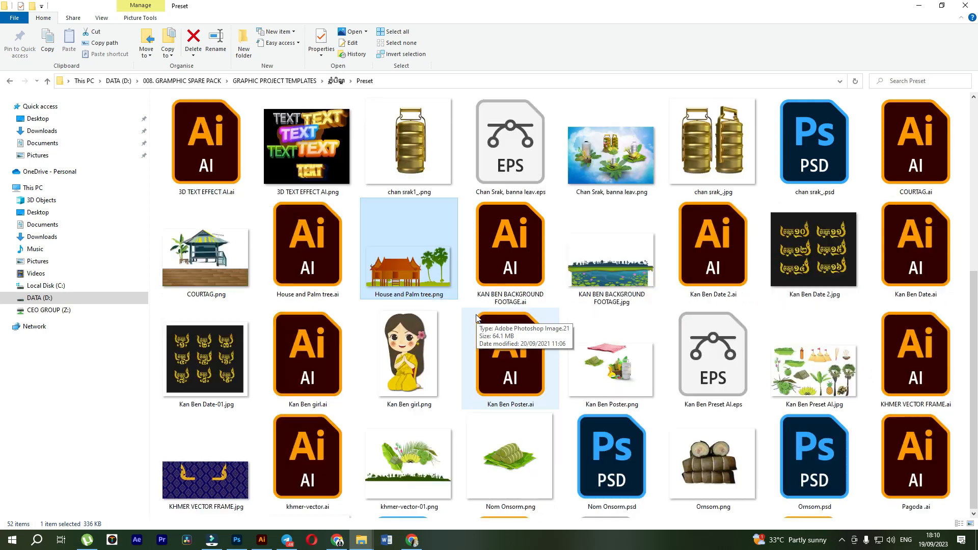
ctrl+scroll(475, 318, down, 1)
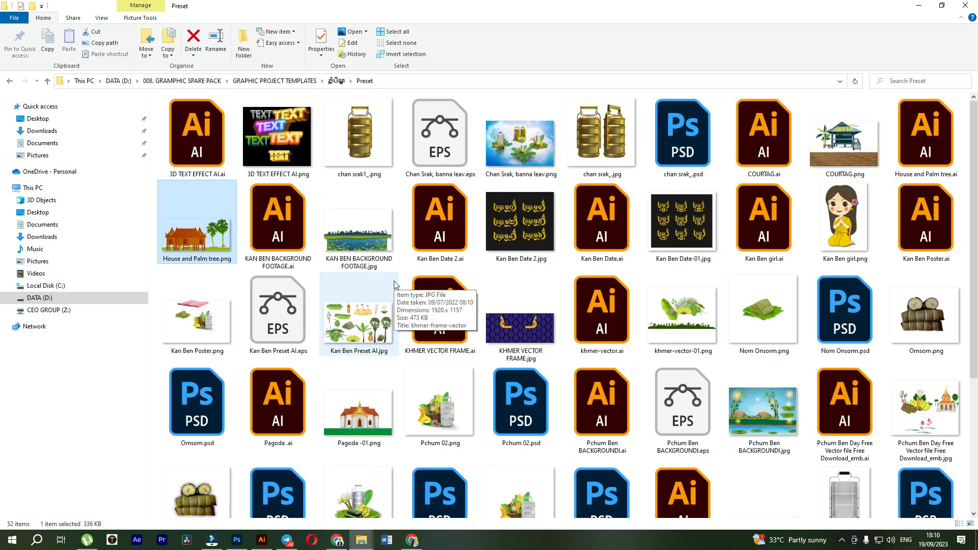
scroll(394, 285, down, 2)
click(373, 302)
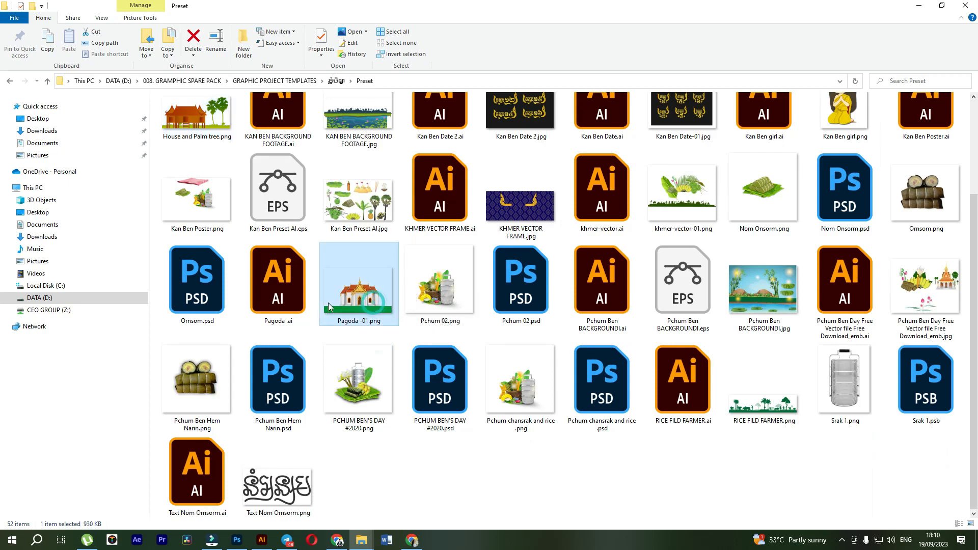
double_click(364, 302)
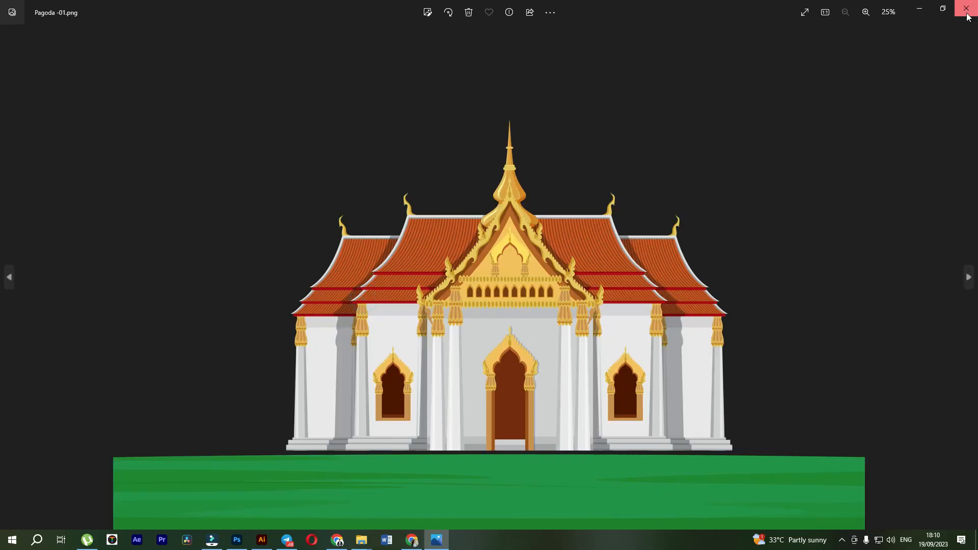
click(968, 17)
Open Pagoda -01.png as its own Photoshop document and shift the pagoda layer upward on the canvas
drag(359, 304, 420, 33)
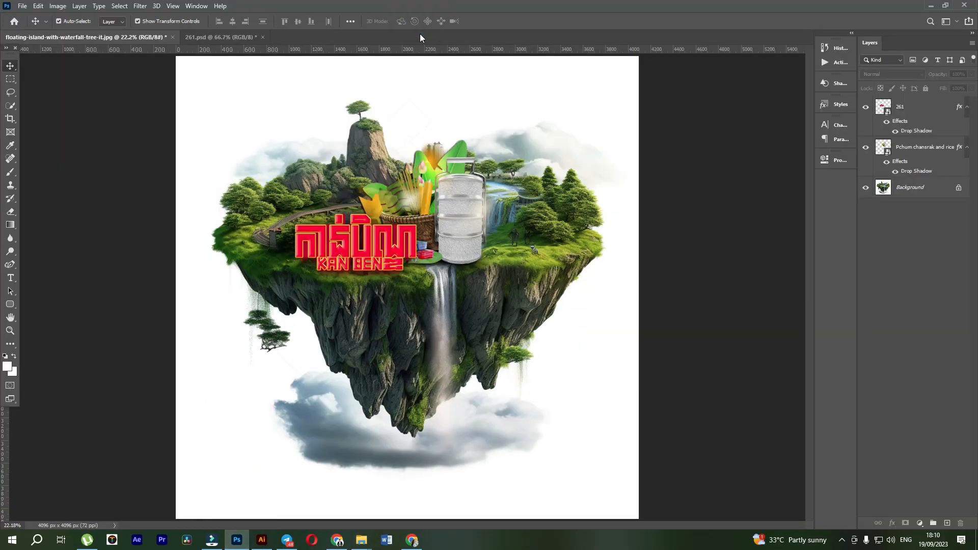
drag(401, 389, 396, 323)
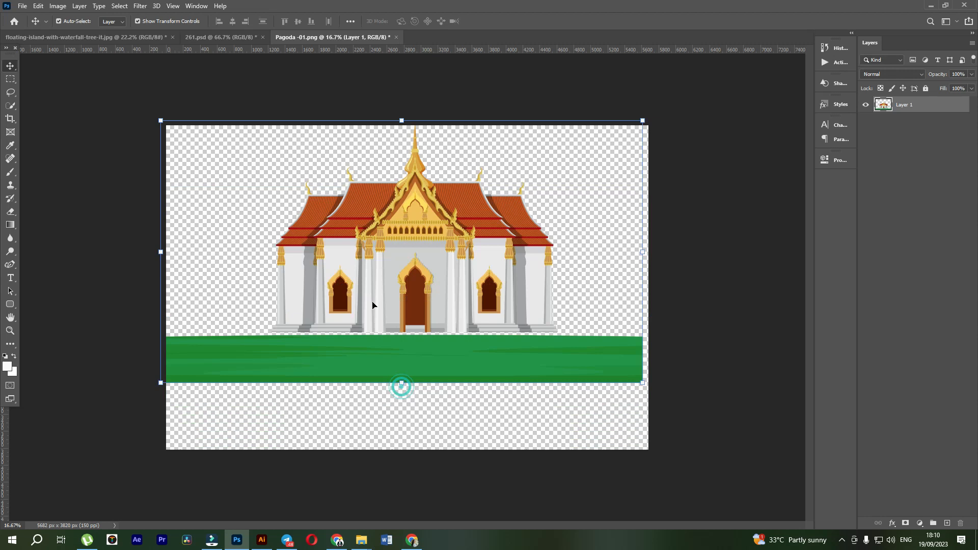
Crop the pagoda document's lower edge up to the building's base, cutting off the green ground strip
click(120, 258)
key(c)
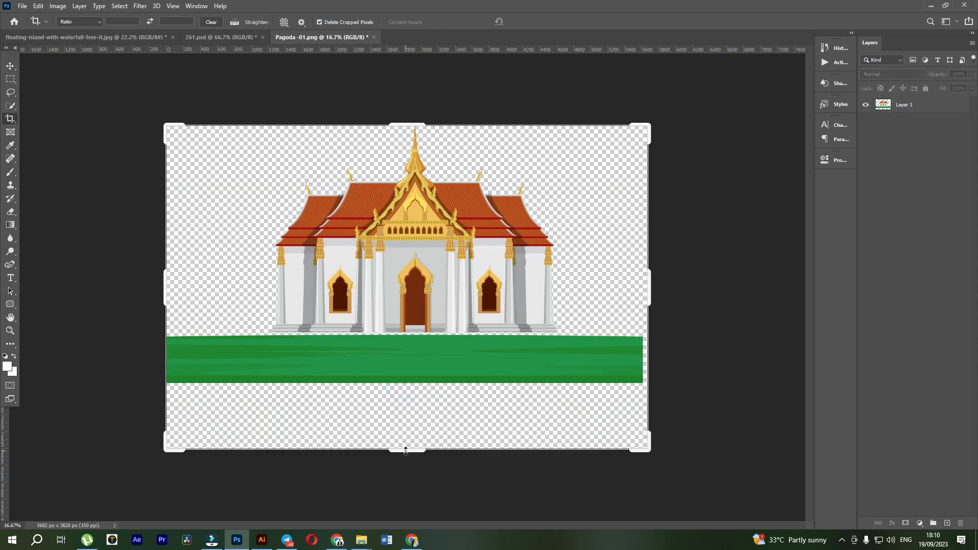
drag(406, 451, 411, 392)
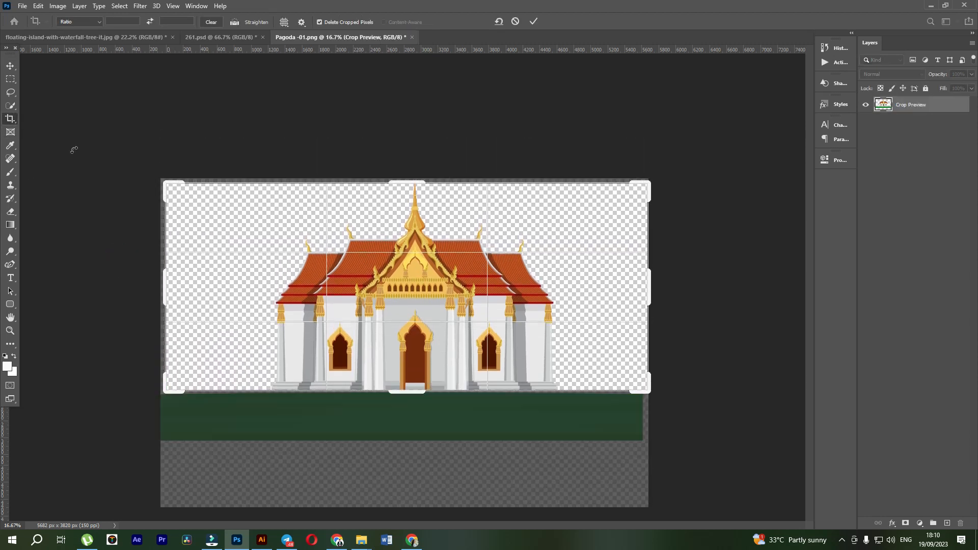
key(Return)
Bring the cropped pagoda into the floating-island document, scale it to 33.59%, and place it on the island above the title
key(v)
drag(486, 337, 227, 37)
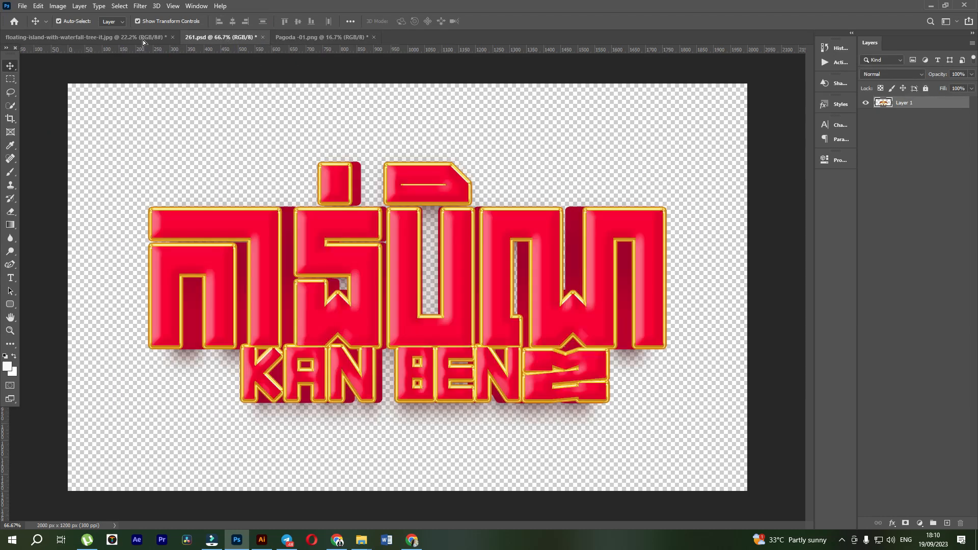
drag(142, 40, 325, 137)
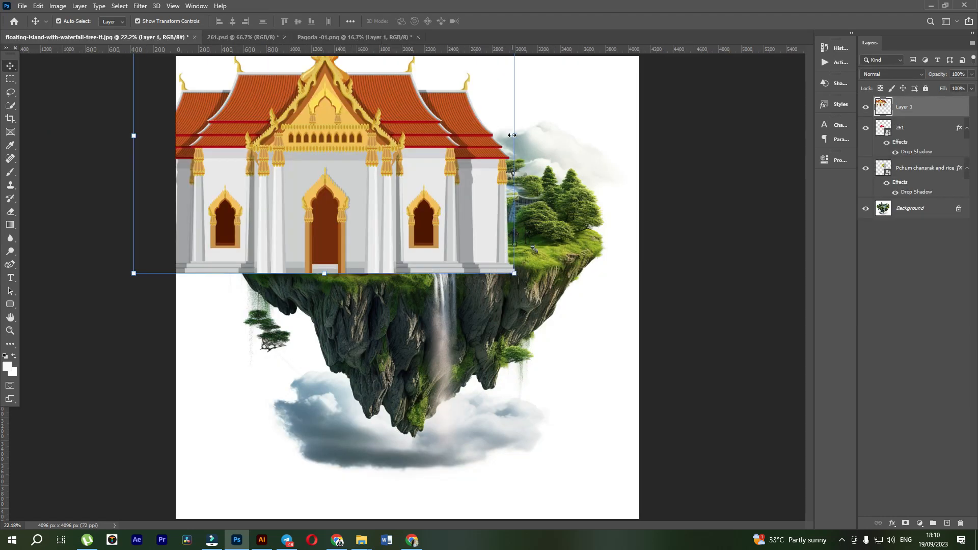
drag(514, 135, 257, 135)
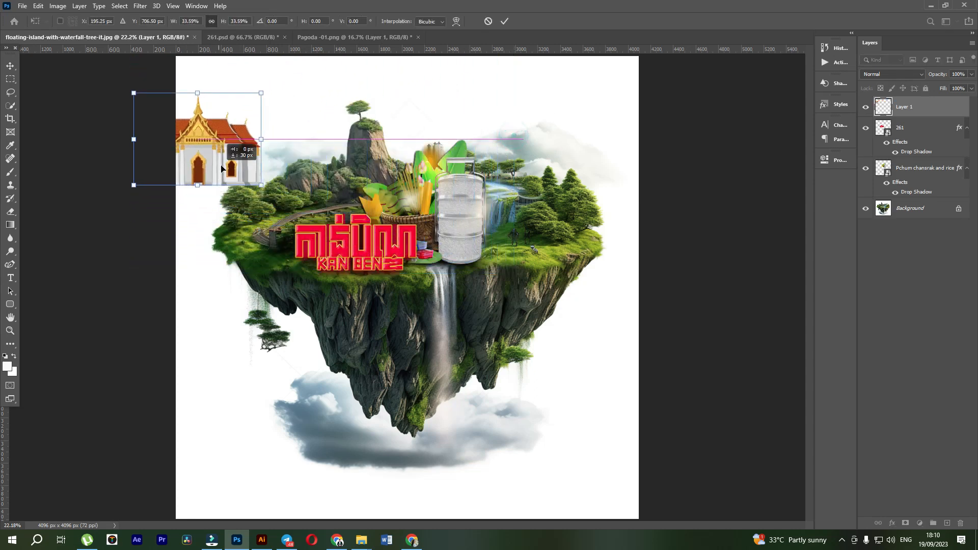
drag(218, 168, 444, 177)
key(Return)
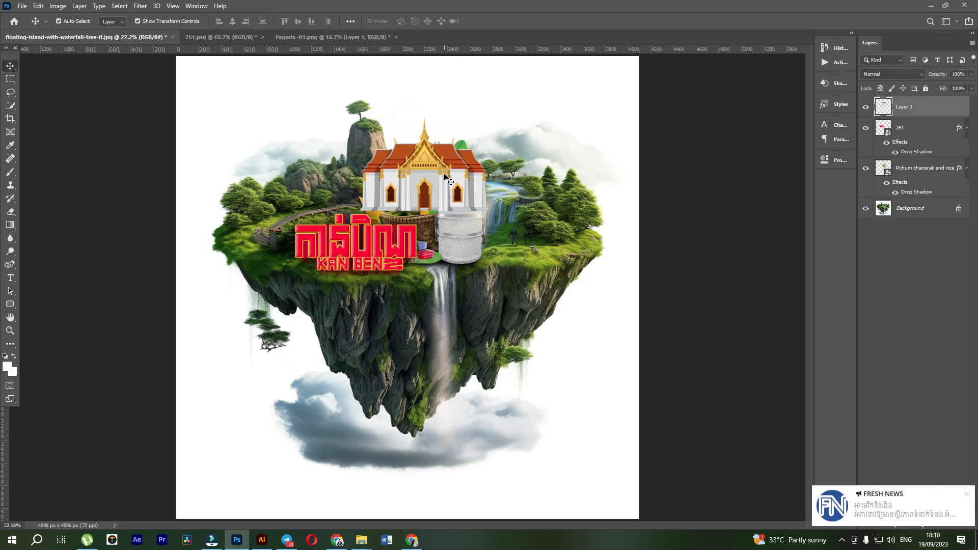
Move the pagoda layer beneath the offerings layer and enlarge it to 109.17% width and 133.55% height behind the offerings
drag(884, 109, 879, 200)
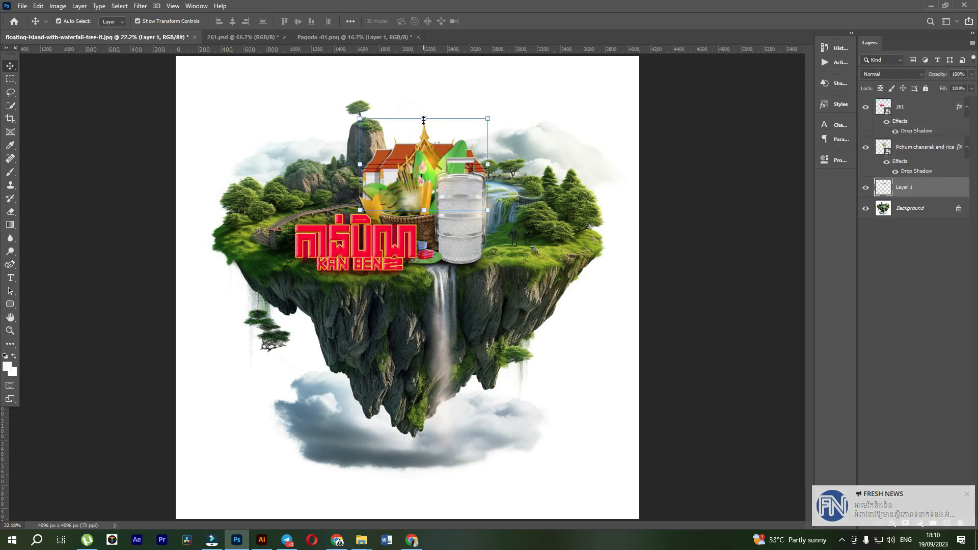
drag(423, 119, 426, 83)
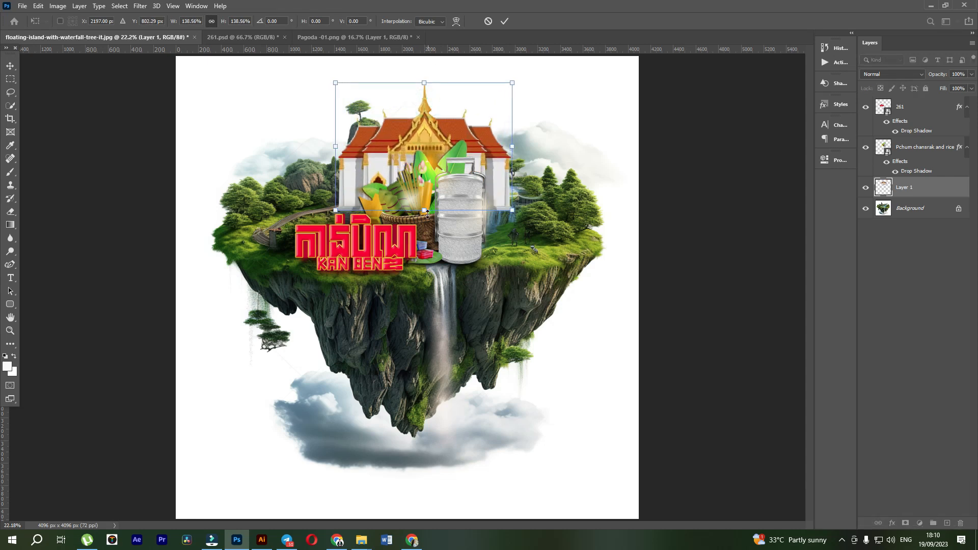
drag(427, 214, 429, 248)
drag(314, 165, 358, 164)
drag(533, 166, 502, 164)
mouse_move(430, 137)
mouse_down()
mouse_move(418, 157)
mouse_move(422, 137)
mouse_up()
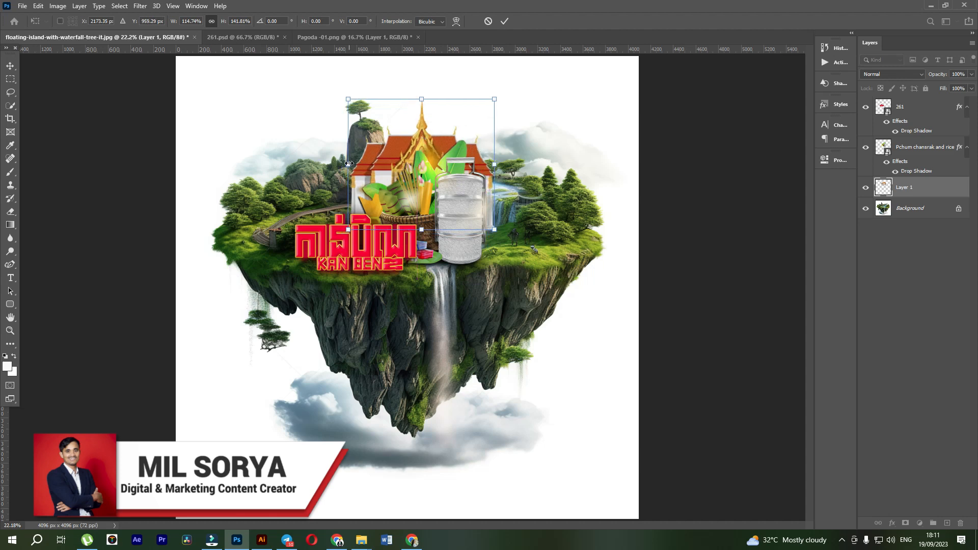
drag(349, 163, 356, 164)
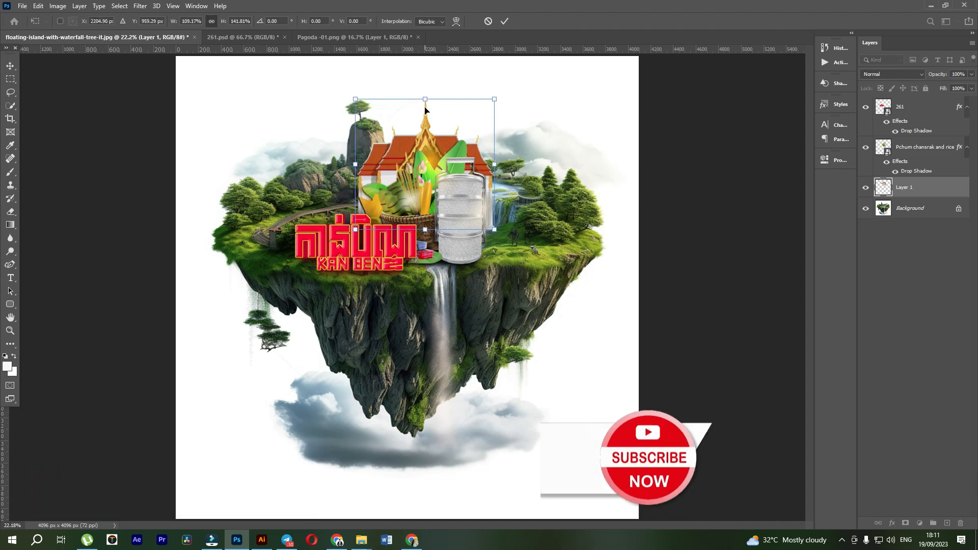
drag(425, 99, 419, 122)
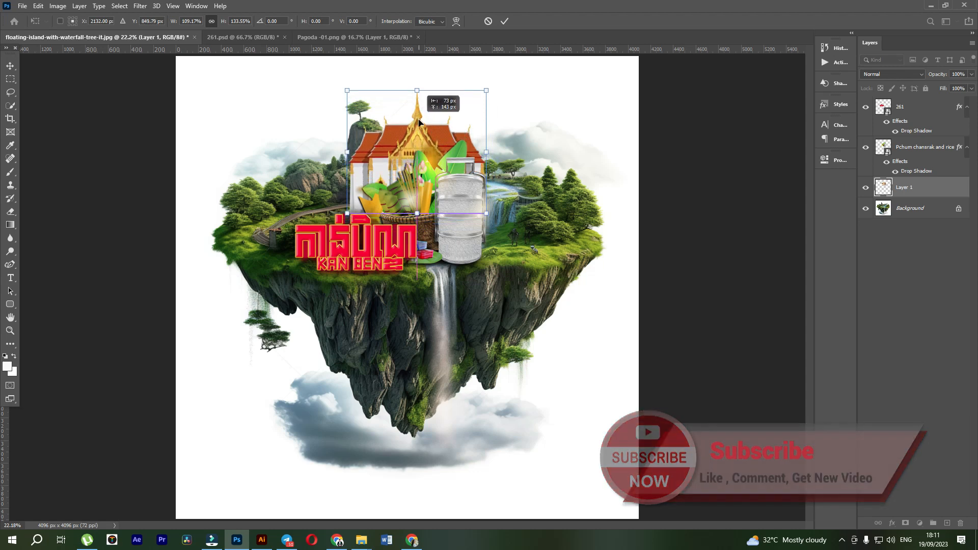
key(Return)
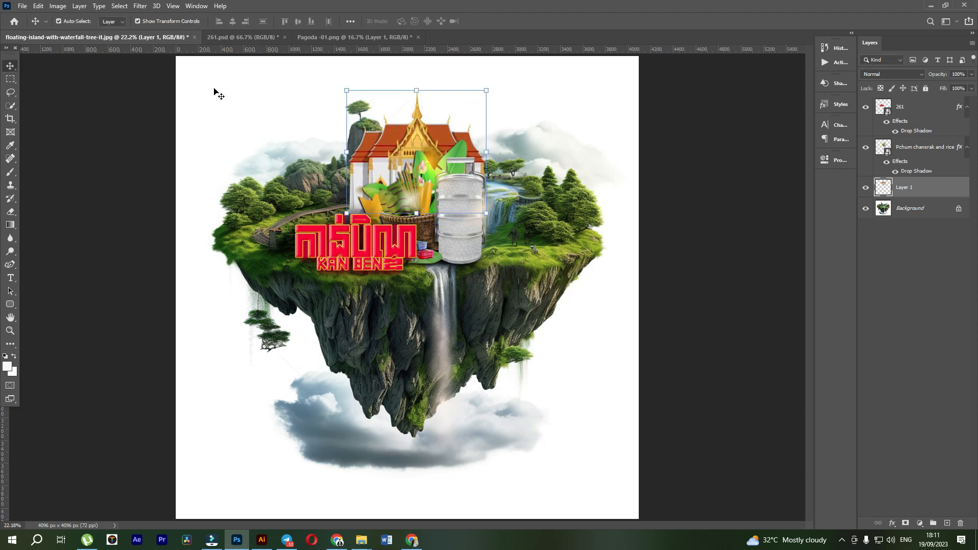
Apply a light Field Blur of under 15 px to the pagoda layer
click(140, 5)
mouse_move(163, 129)
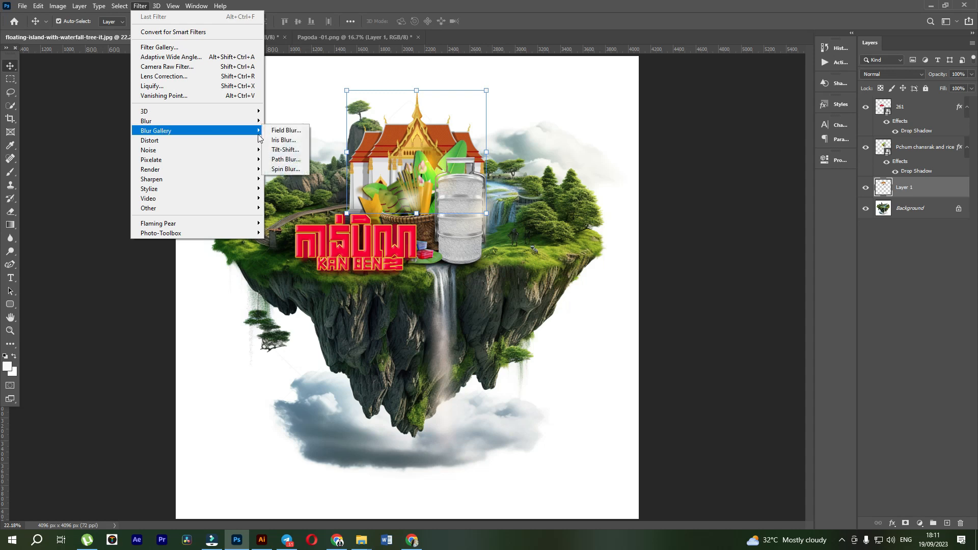
click(284, 129)
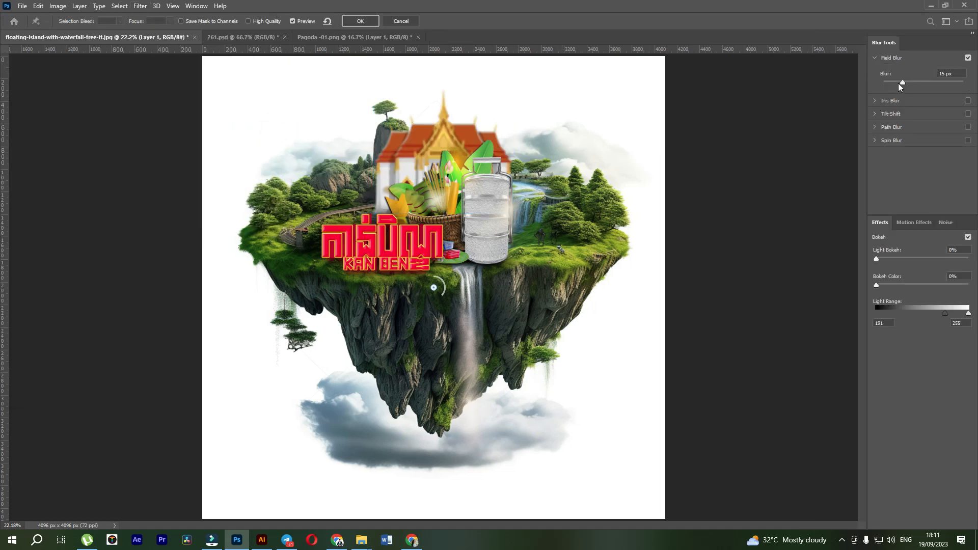
drag(899, 84, 897, 84)
click(364, 19)
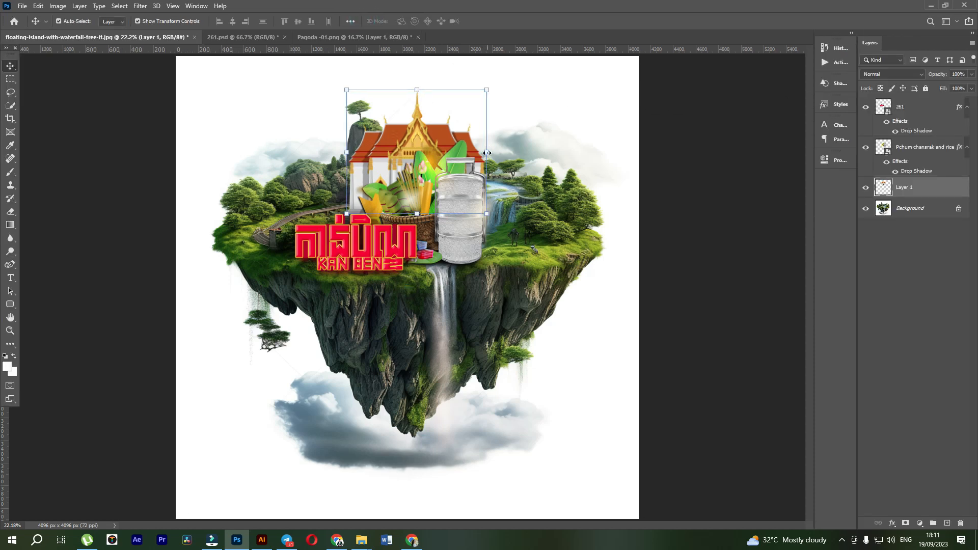
Widen the pagoda to about 122%, enlarge it slightly further, and recentre it behind the offerings
drag(487, 153, 517, 163)
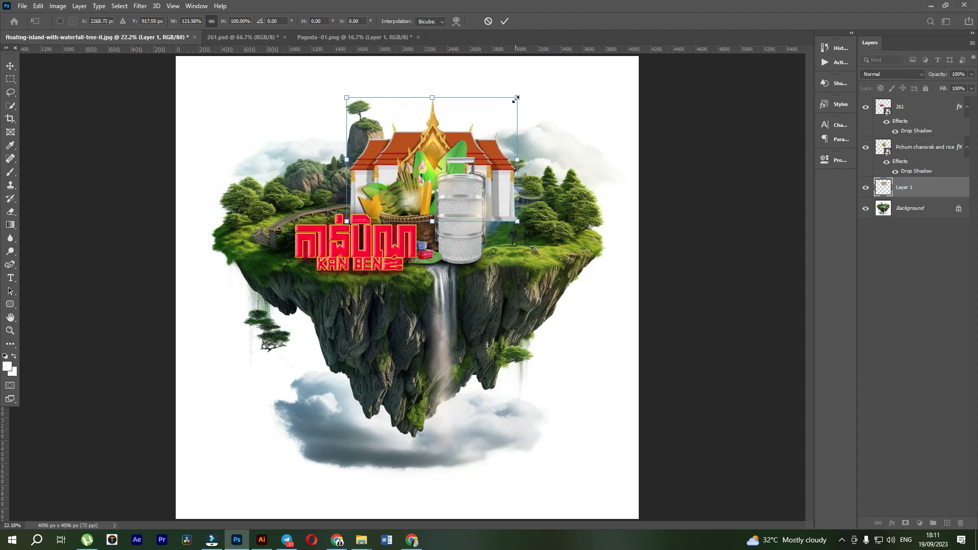
mouse_move(516, 100)
mouse_down()
mouse_move(541, 84)
mouse_move(525, 92)
mouse_up()
drag(435, 141, 422, 134)
key(Return)
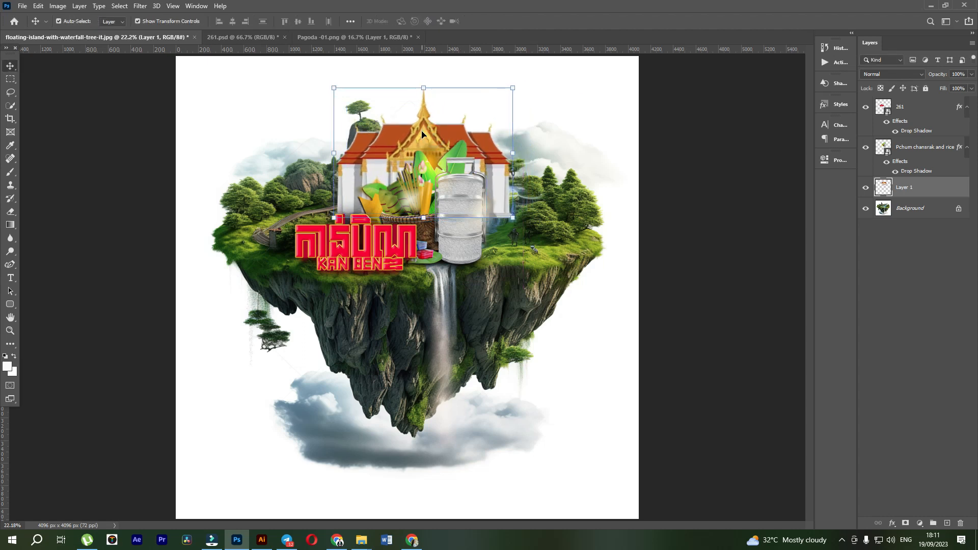
Fade both lower corners of the pagoda into the landscape with a soft 700 px Eraser at 56% opacity and 23% flow
click(12, 213)
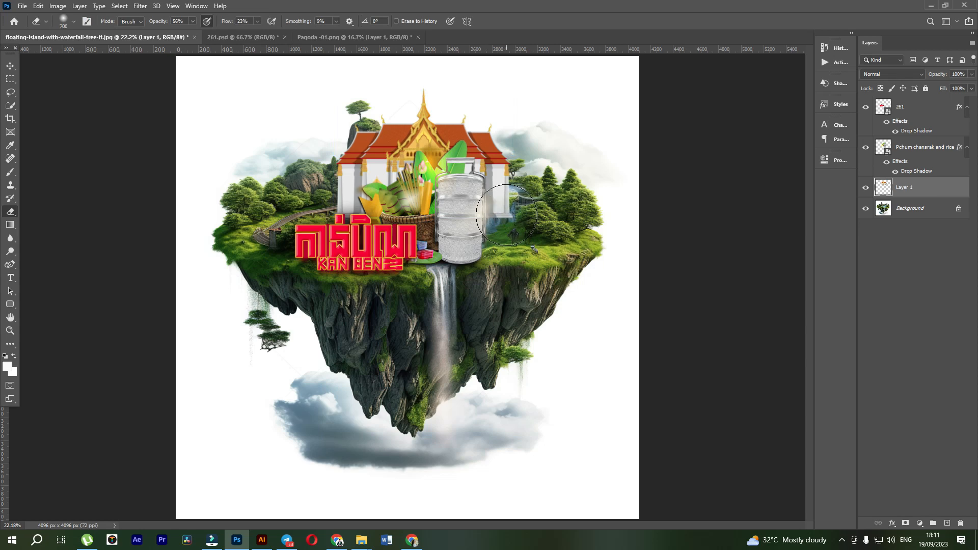
drag(506, 215, 504, 218)
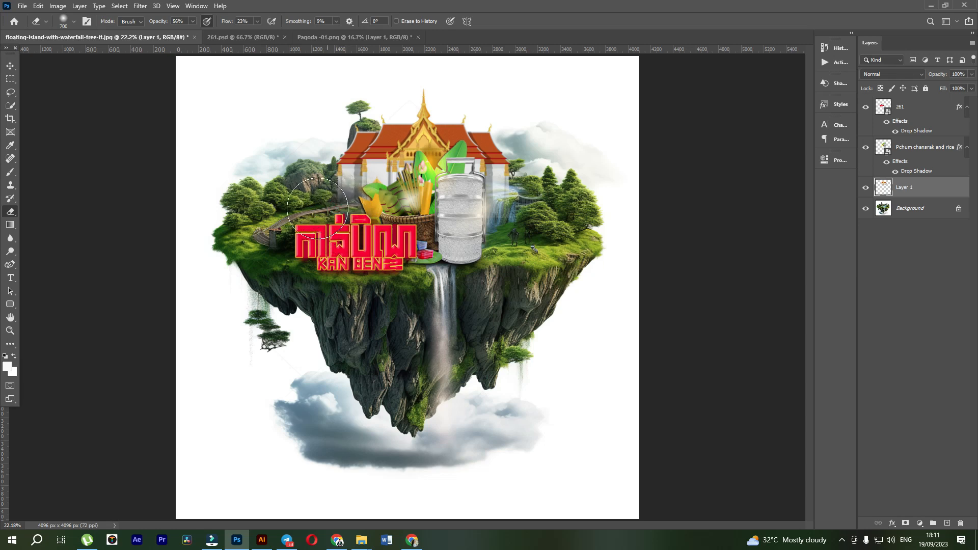
drag(310, 212, 340, 214)
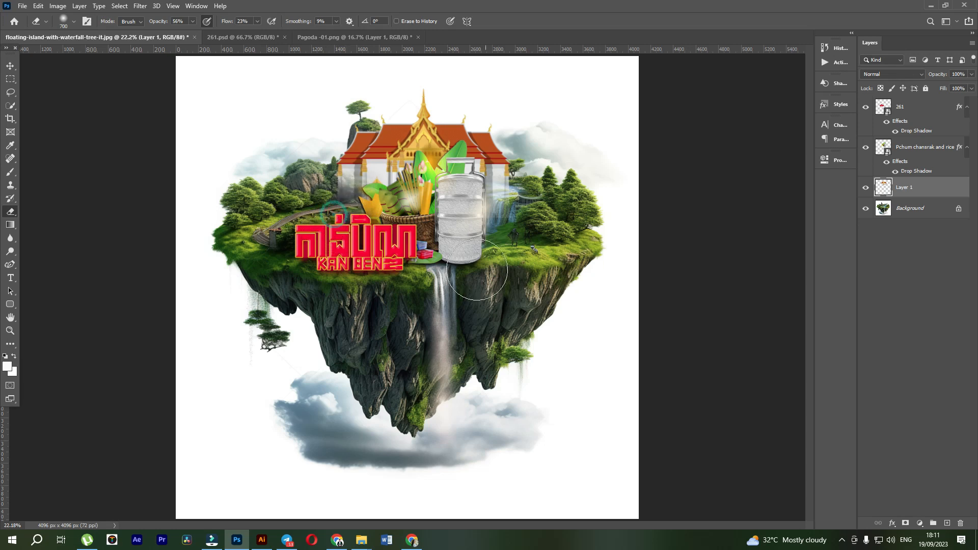
click(10, 66)
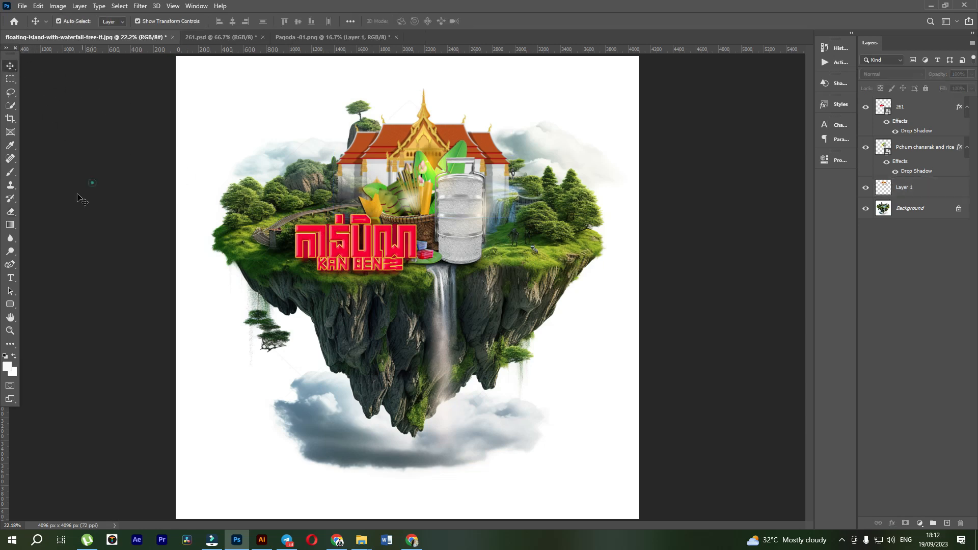
click(91, 182)
Scale the offerings graphic down to 119.51% and position it in front of the pagoda, above the front waterfall
drag(468, 236, 462, 228)
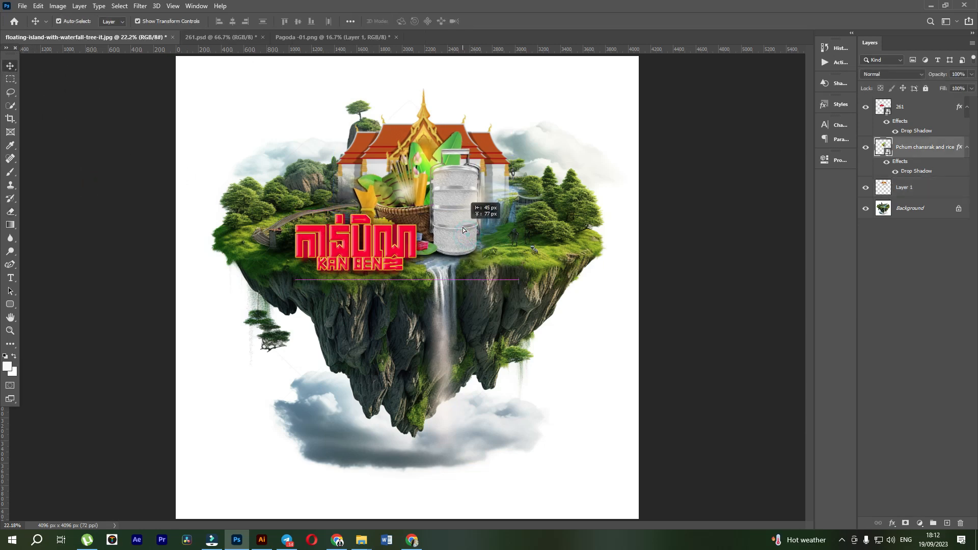
key(ctrl+t)
drag(436, 138, 435, 141)
drag(543, 167, 504, 167)
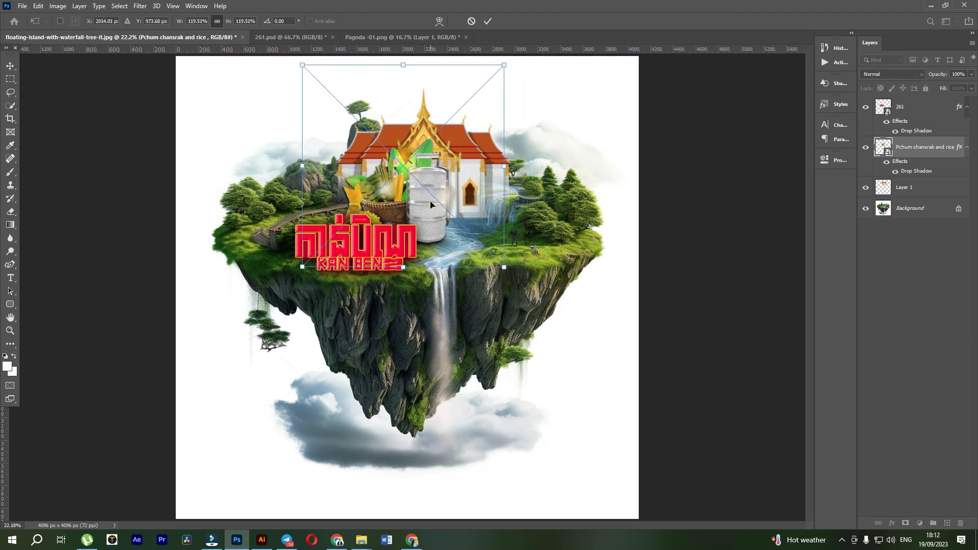
drag(431, 205, 457, 210)
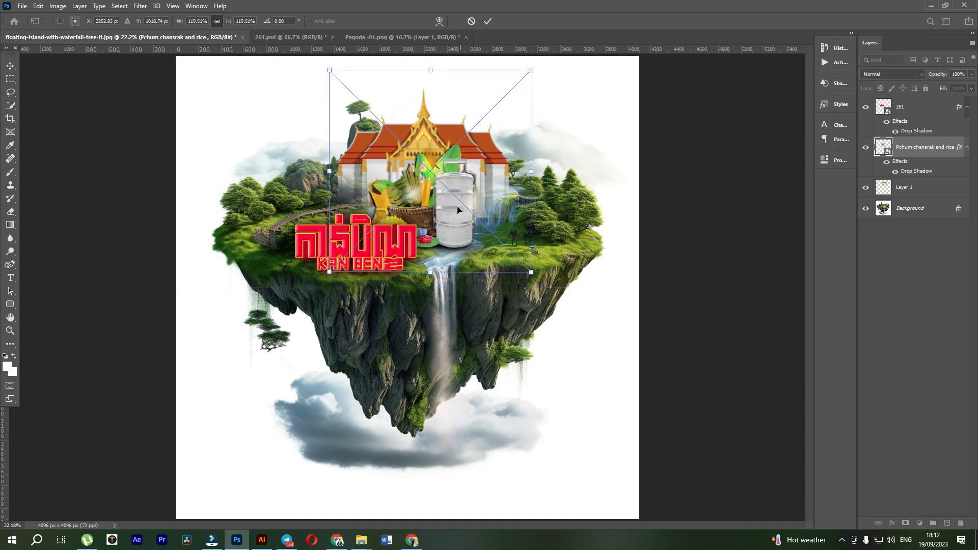
key(Return)
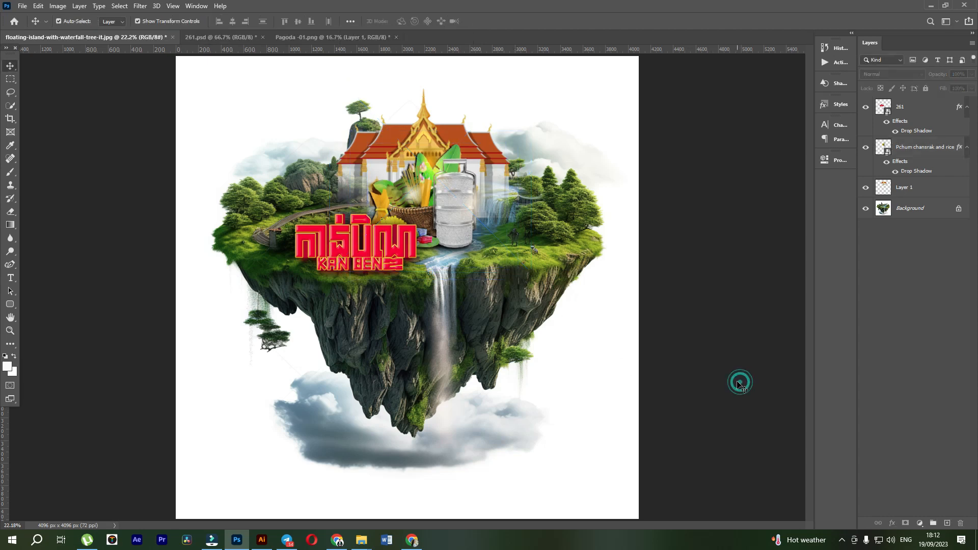
Shift the Kan Ben title right and slightly up so it sits in front of the offerings, close to the waterfall
scroll(722, 281, down, 1)
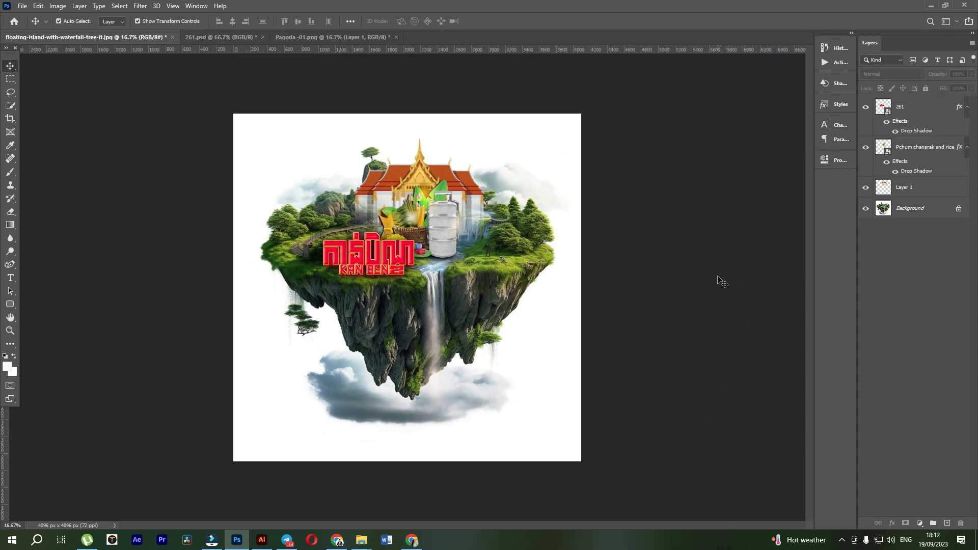
scroll(723, 280, up, 2)
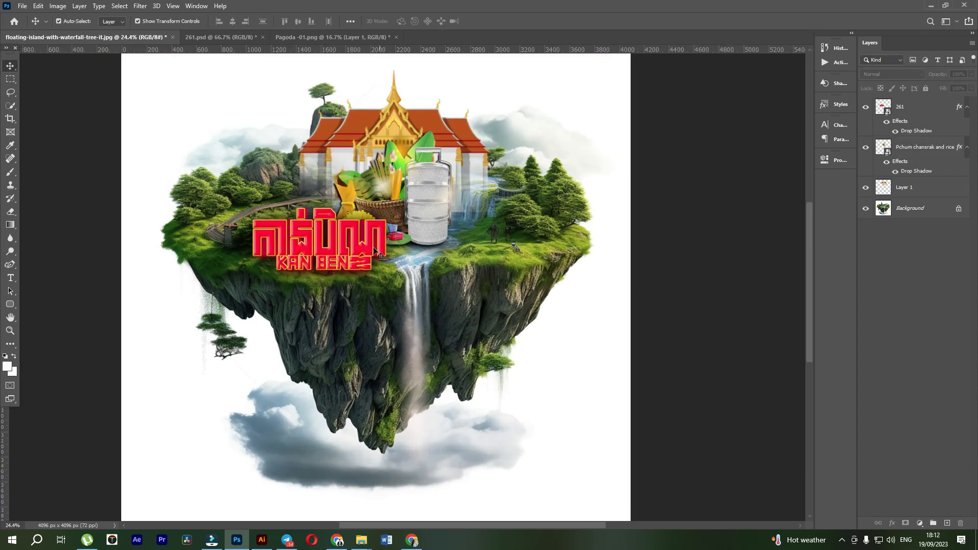
mouse_move(375, 249)
mouse_down()
mouse_move(495, 243)
mouse_move(325, 230)
mouse_move(299, 204)
mouse_move(301, 218)
mouse_move(378, 241)
mouse_up()
click(77, 252)
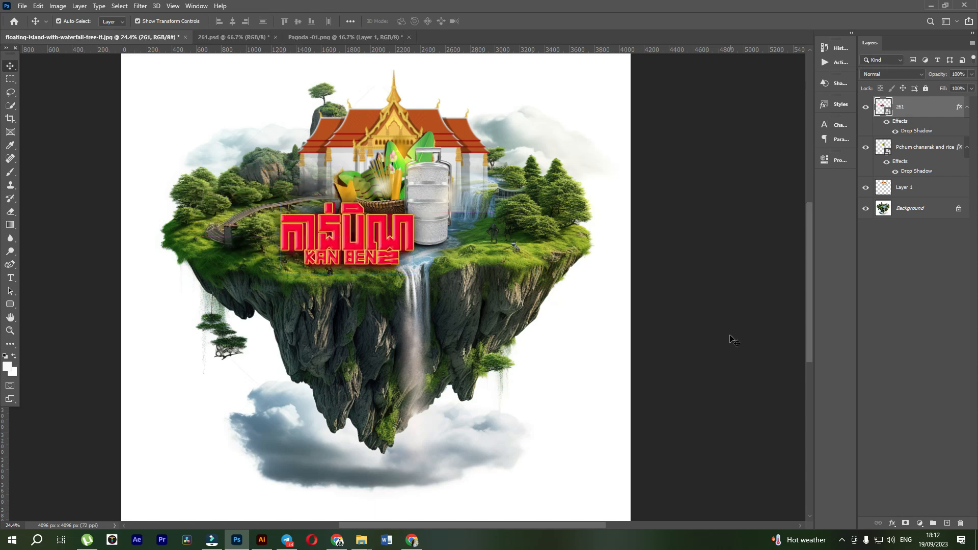
click(730, 336)
Nudge the offerings graphic right and slightly down so the tiffin carrier stands just beside the title
scroll(726, 336, down, 3)
scroll(723, 336, up, 1)
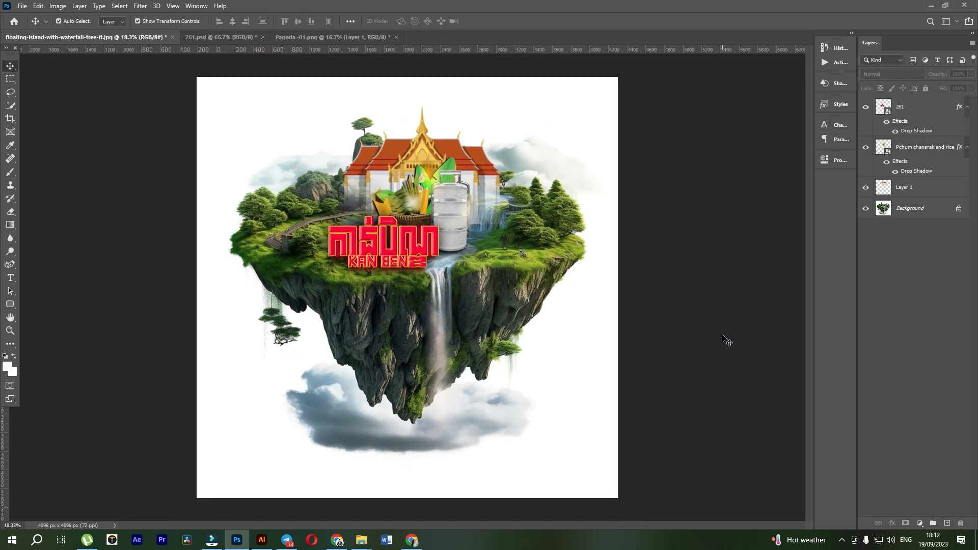
scroll(726, 339, up, 1)
drag(456, 210, 469, 219)
click(686, 327)
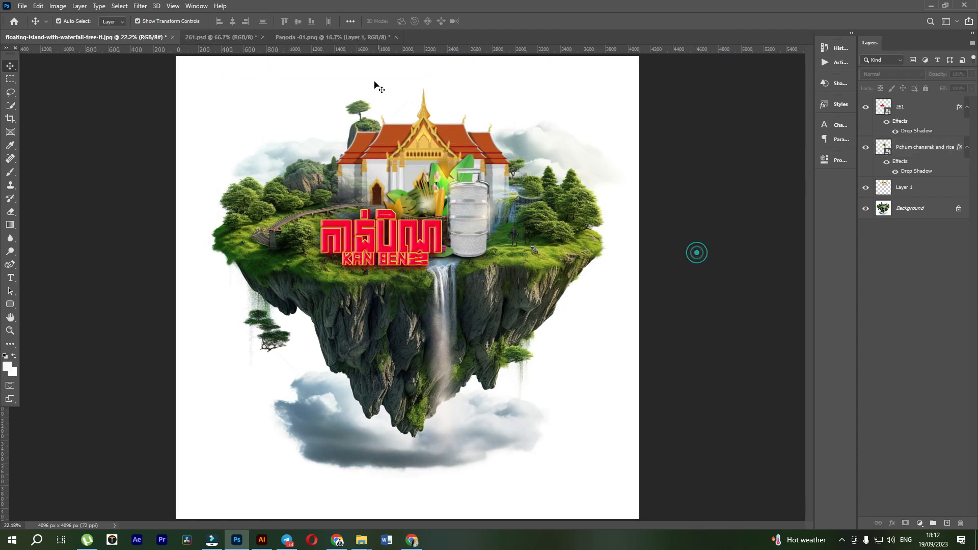
Close the Pagoda -01.png document without saving its changes
click(341, 37)
click(397, 37)
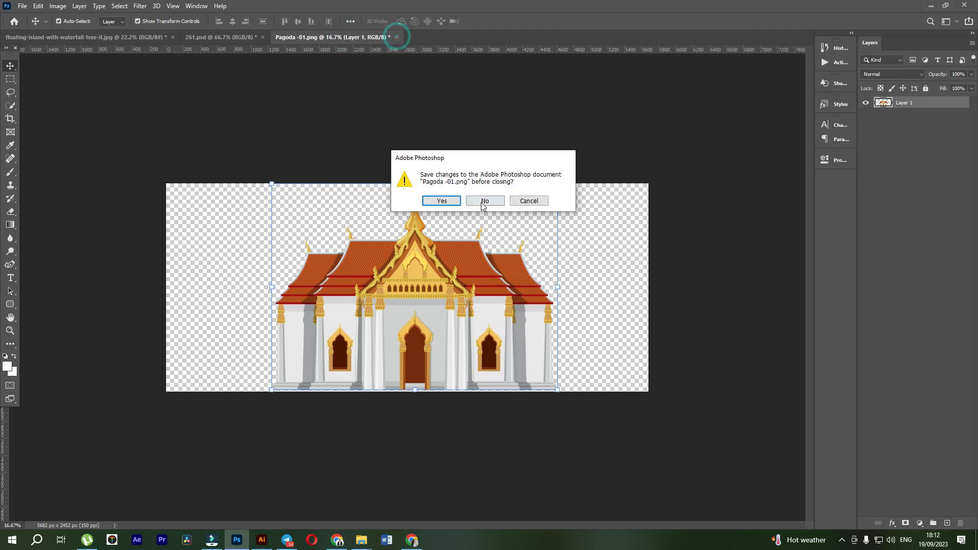
click(484, 201)
Open Kan Ben Preset AI.eps from the Preset folder in Illustrator, retaining the 9-slice scaling option for symbols
mouse_move(363, 541)
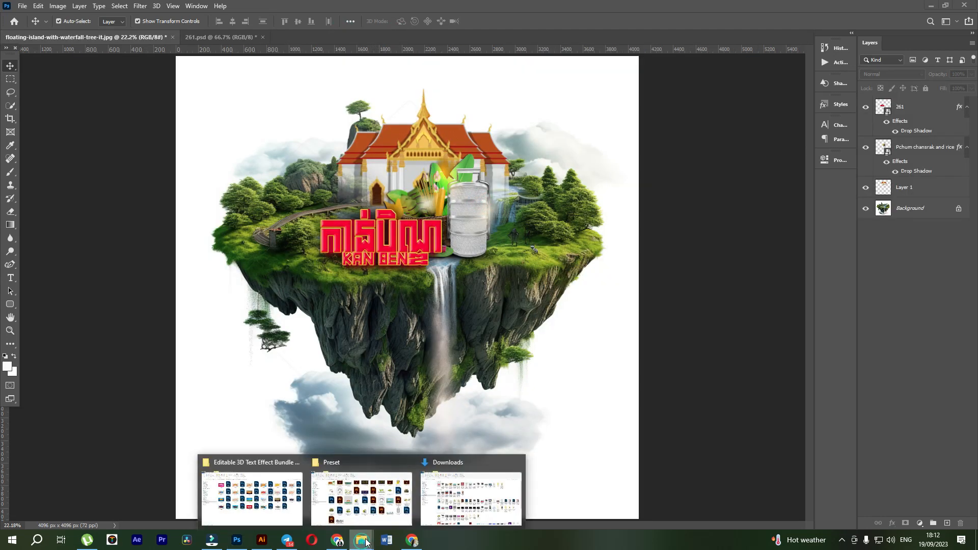
click(362, 492)
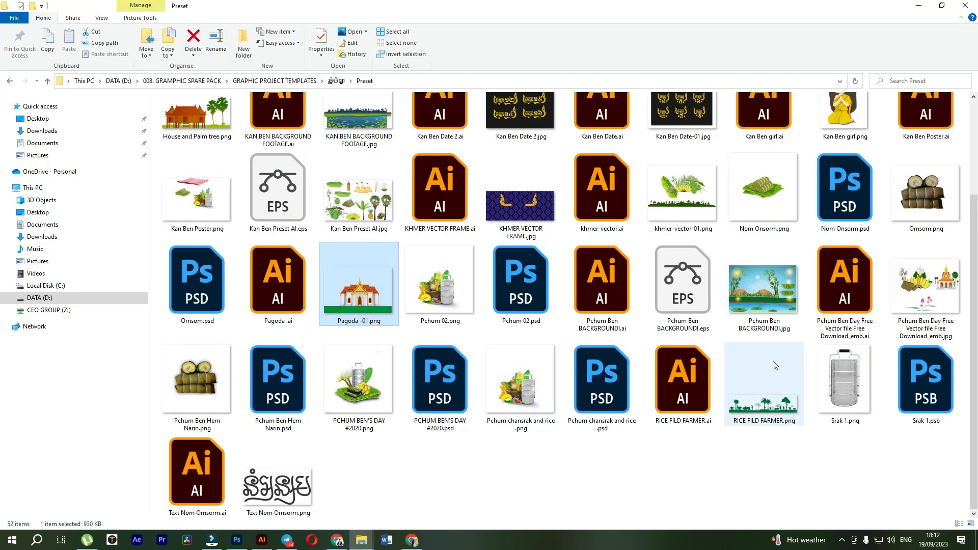
click(363, 201)
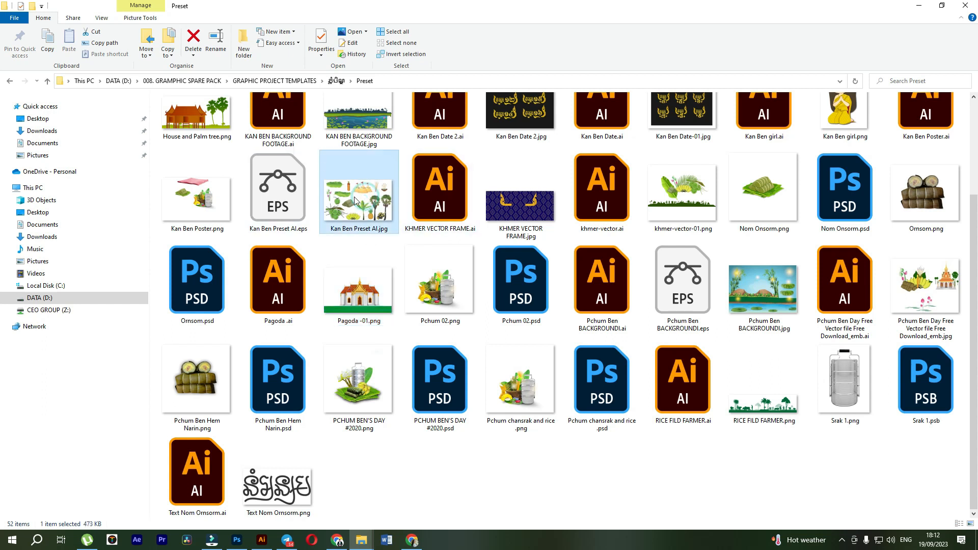
click(288, 205)
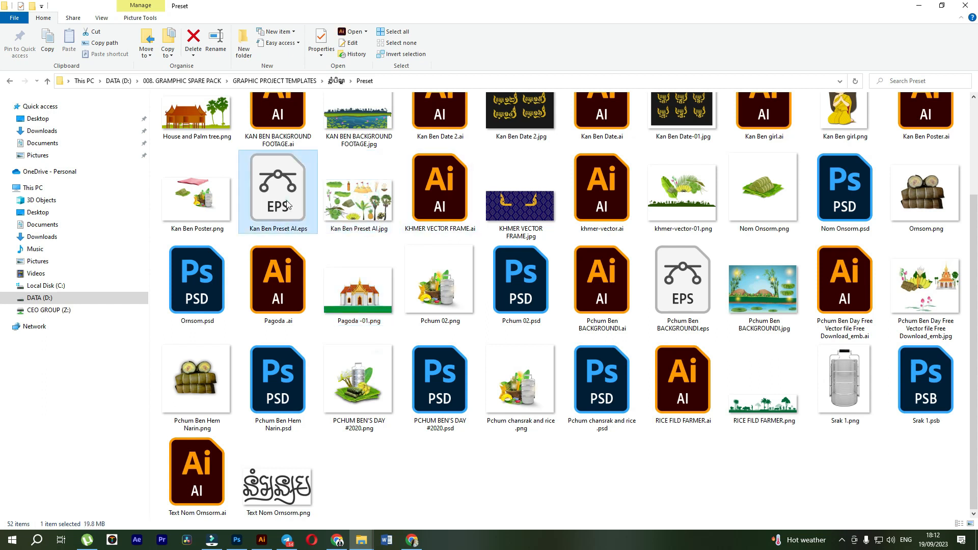
double_click(287, 200)
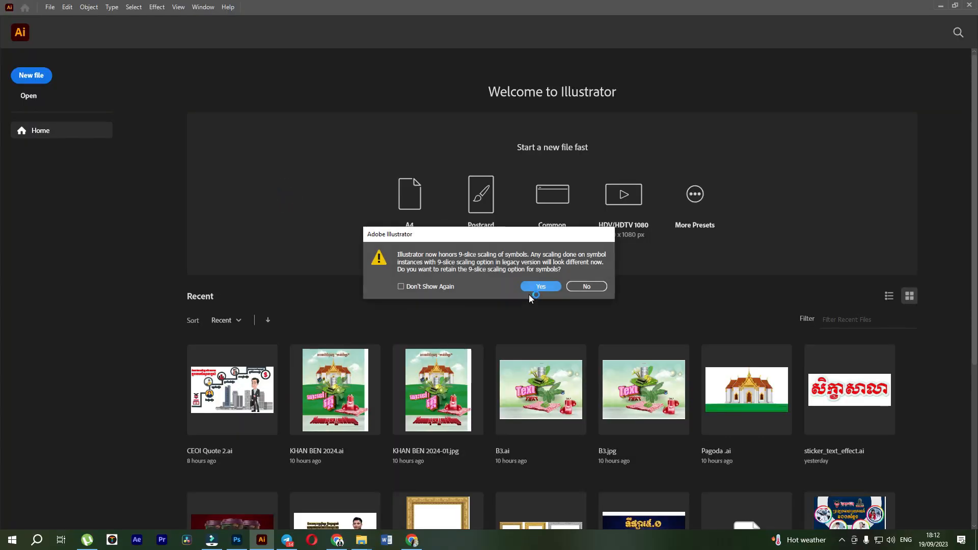
click(531, 288)
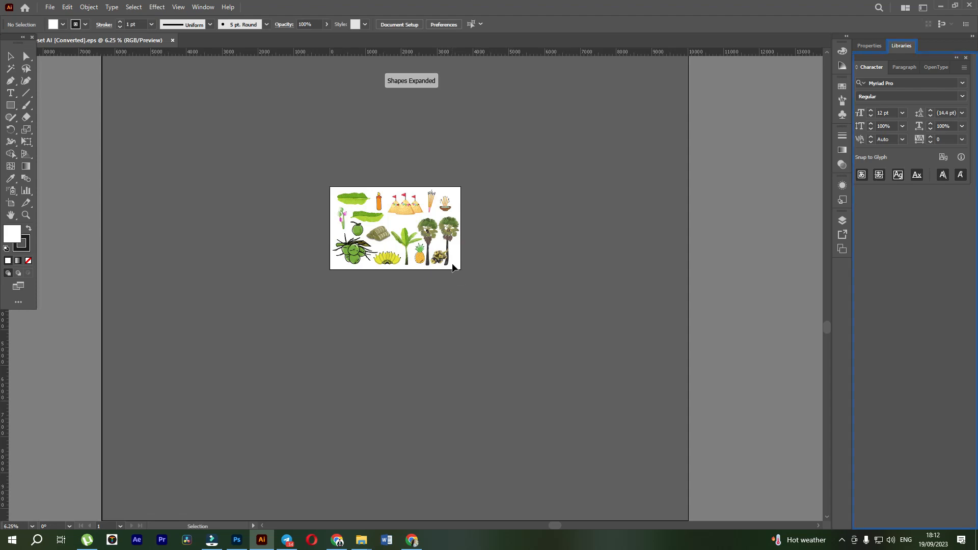
Bring the banana tree from the Illustrator preset into the Photoshop floating-island document as a smart object, beside the pagoda's right end
scroll(452, 255, up, 5)
scroll(447, 257, down, 1)
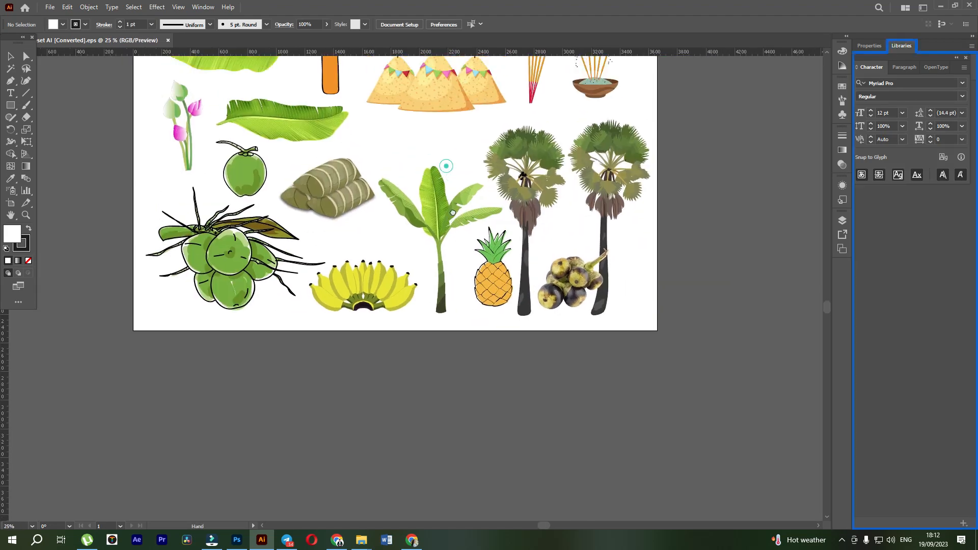
drag(413, 264, 236, 538)
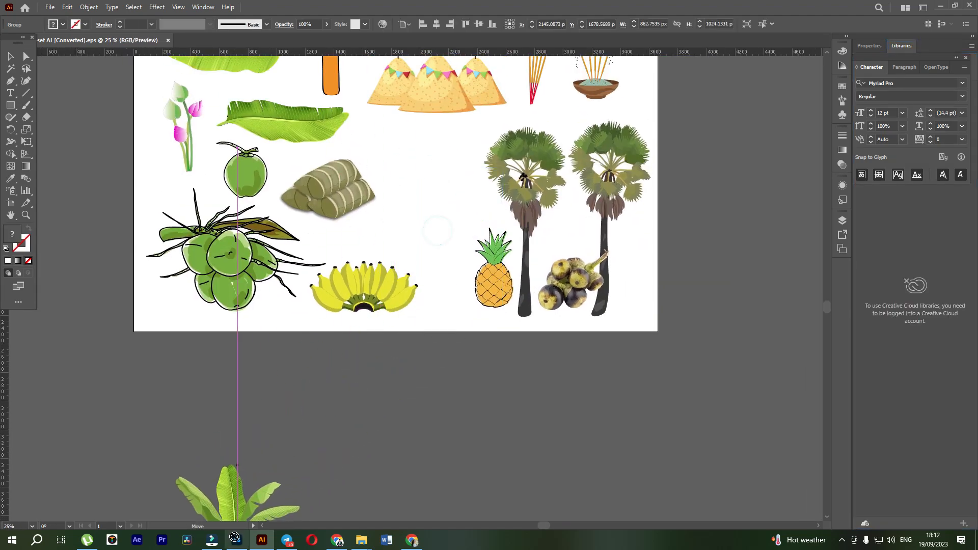
click(237, 541)
drag(288, 204, 288, 204)
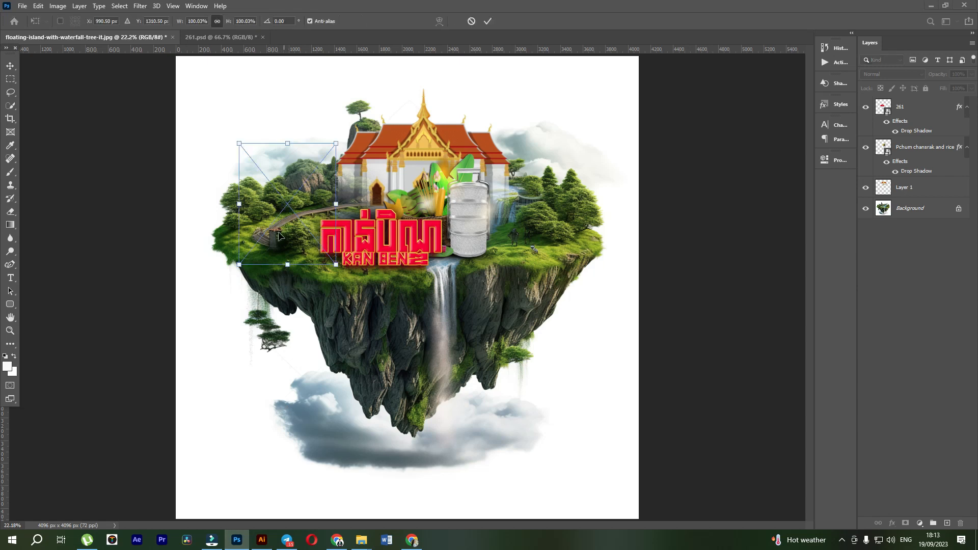
key(Return)
click(492, 347)
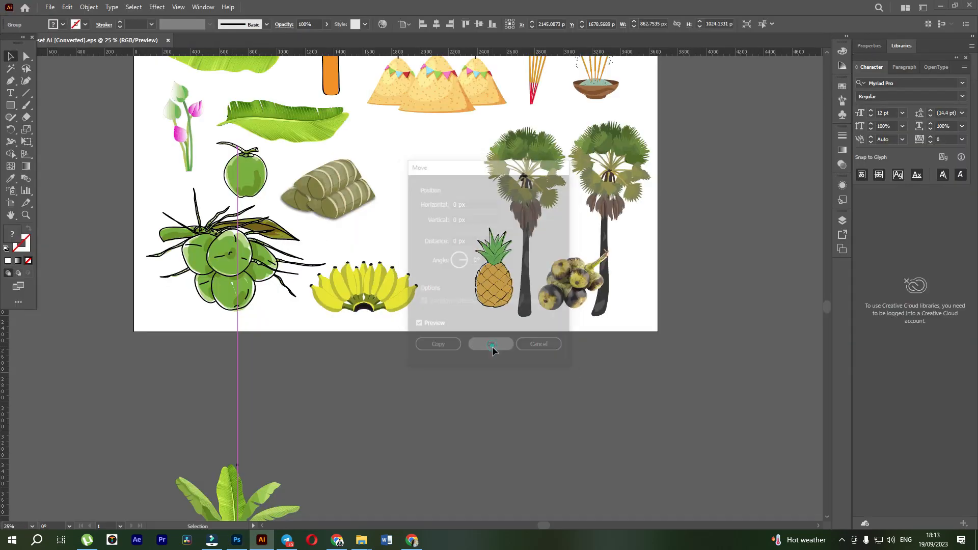
click(236, 540)
drag(286, 195, 511, 135)
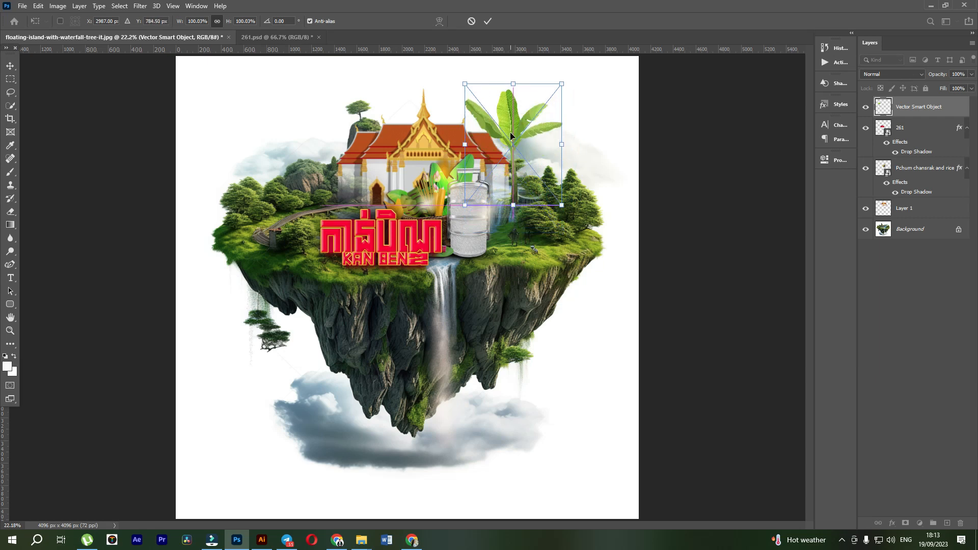
key(Return)
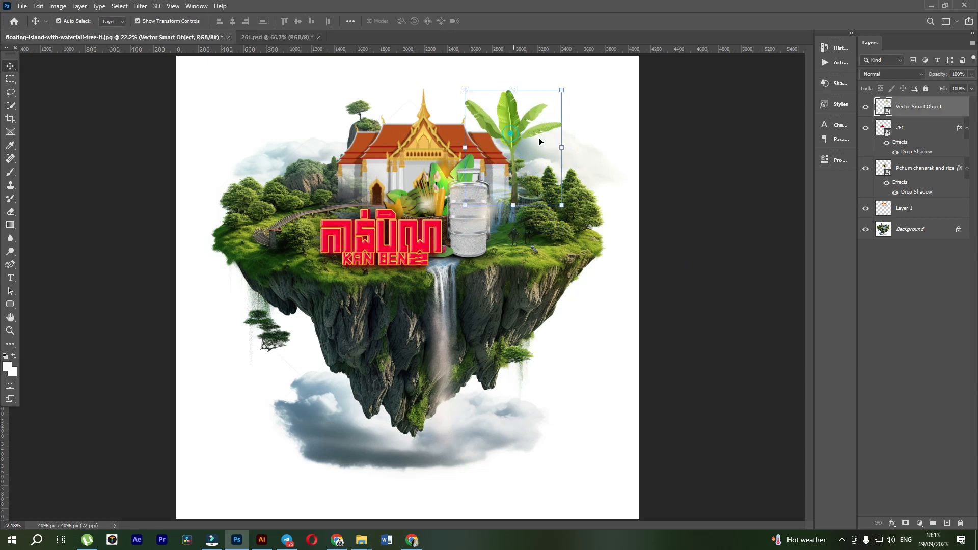
Put the banana tree layer directly above Background, behind the pagoda, and move the tree to the left of the Kan Ben title
drag(891, 126, 889, 220)
drag(510, 135, 311, 194)
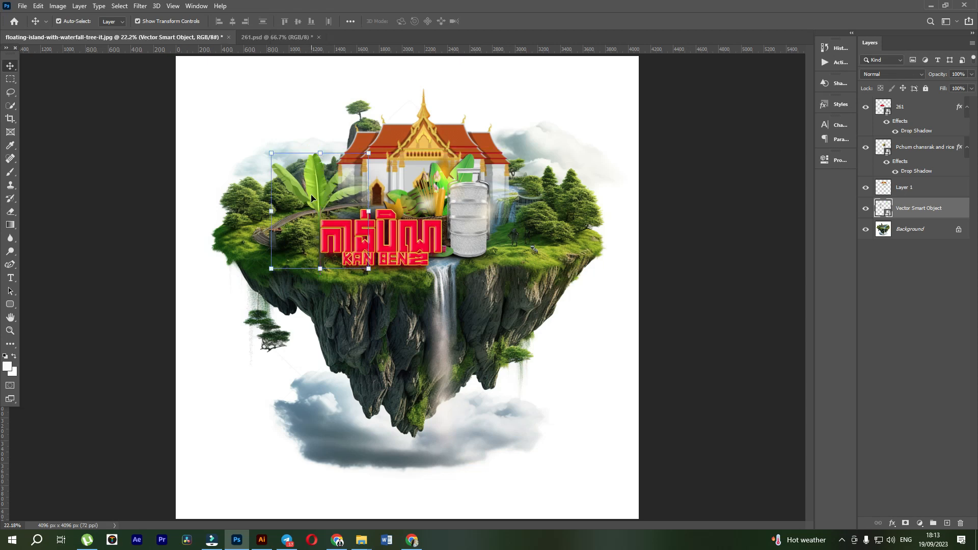
click(322, 155)
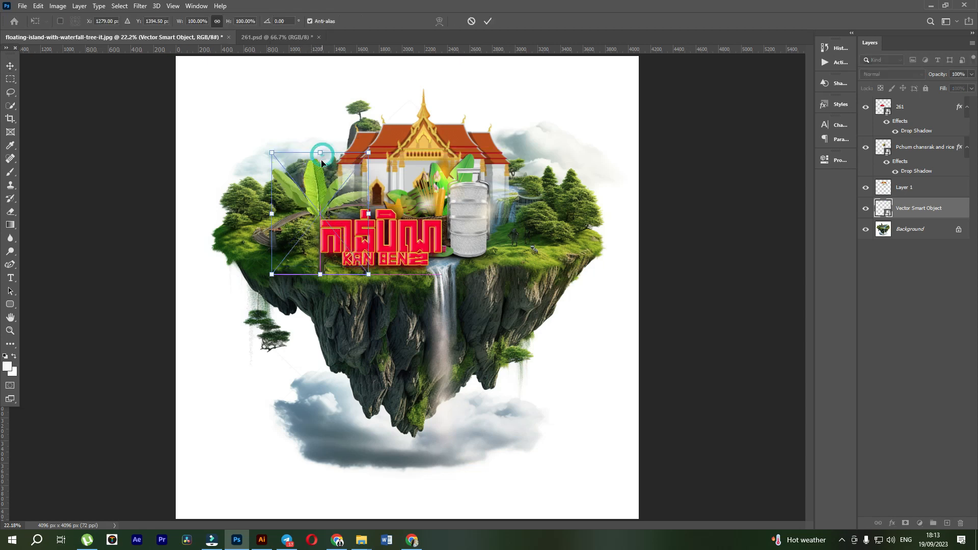
key(Return)
click(142, 284)
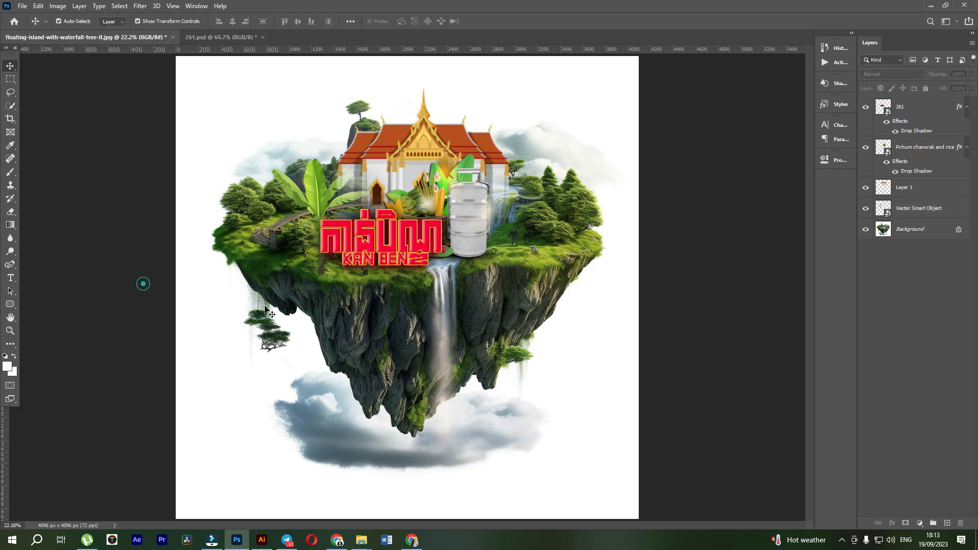
Rasterize the banana tree layer and erase the base of its trunk with a 250 px eraser so it blends into the grass
scroll(319, 277, up, 3)
click(313, 280)
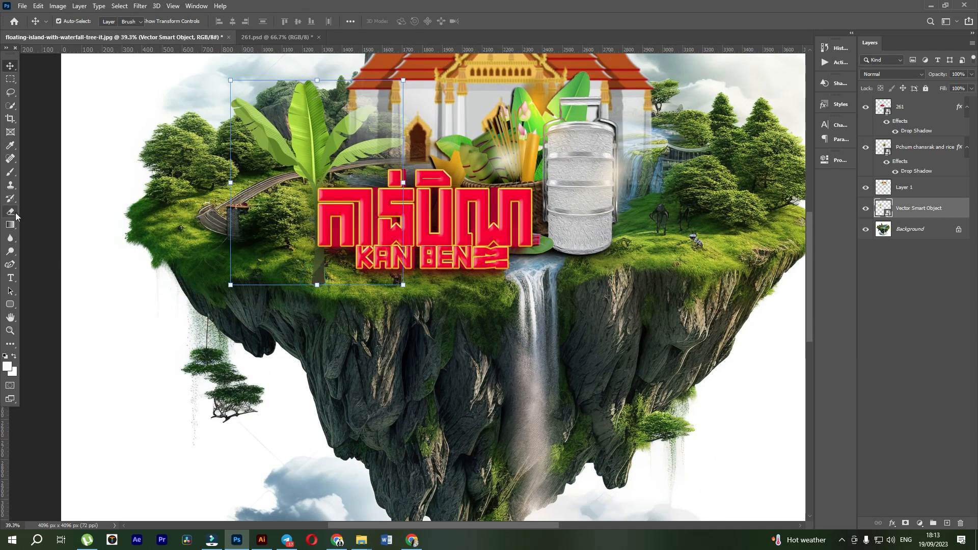
click(15, 215)
click(312, 276)
click(474, 206)
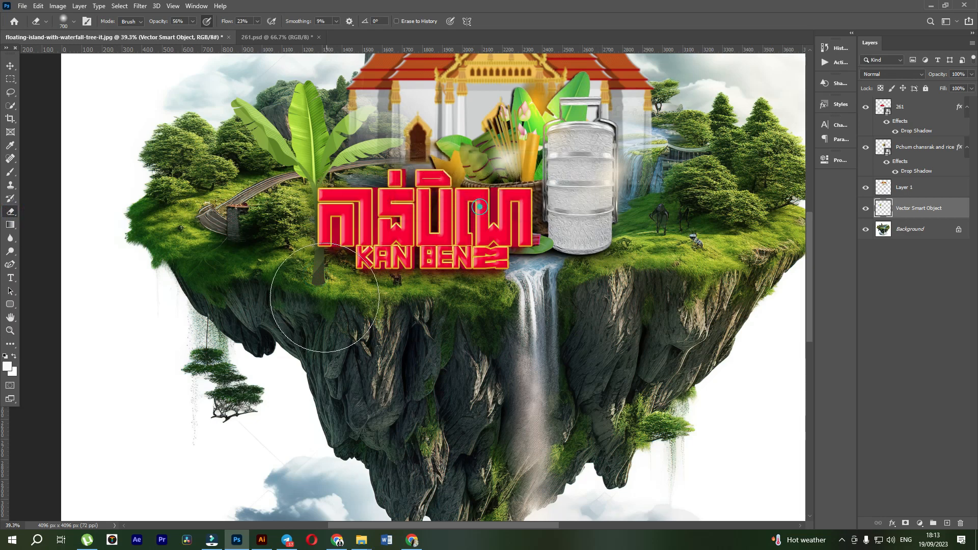
key(bracketleft)
key(bracketleft)
key(bracketleft)
key(bracketleft)
key(bracketleft)
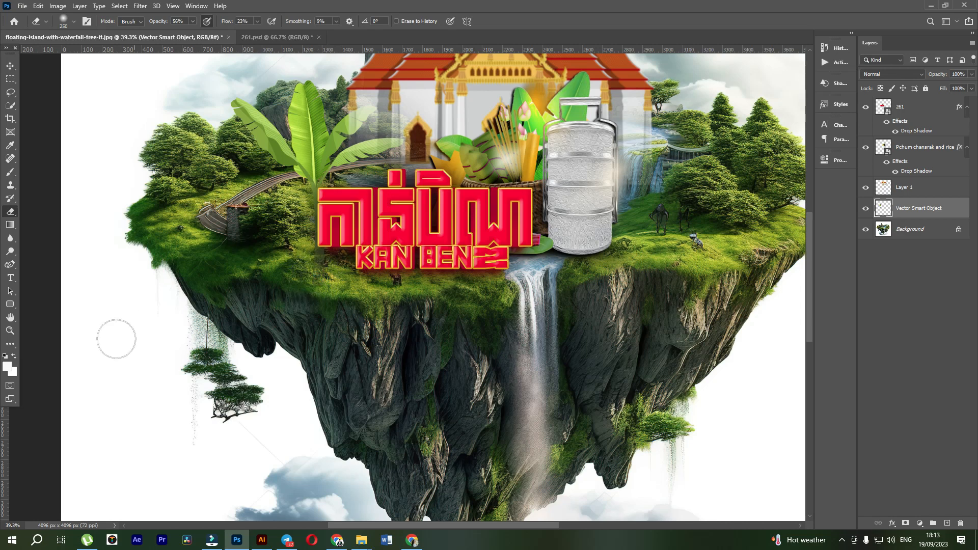
Add a Multiply drop shadow to the banana tree with 100% opacity, 10 px distance and 152 px size
click(10, 66)
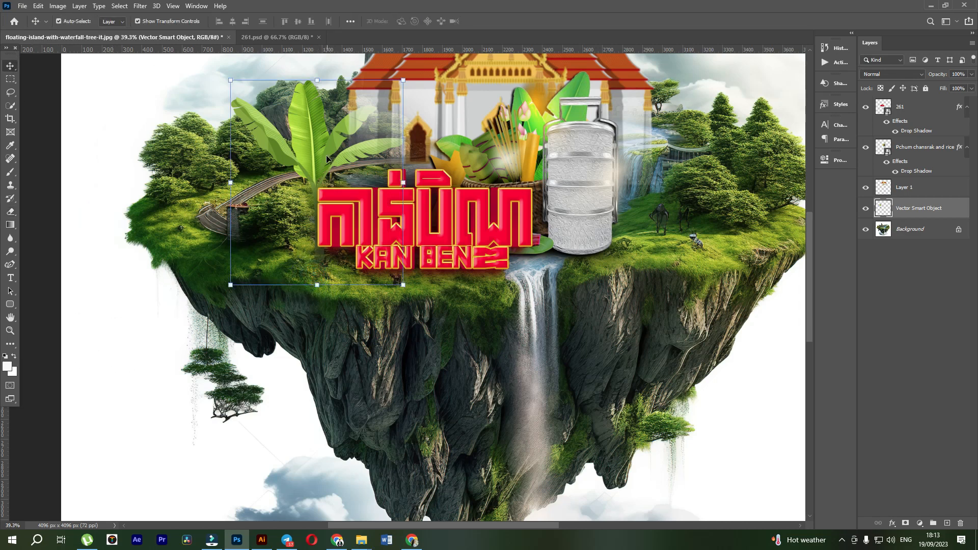
click(967, 494)
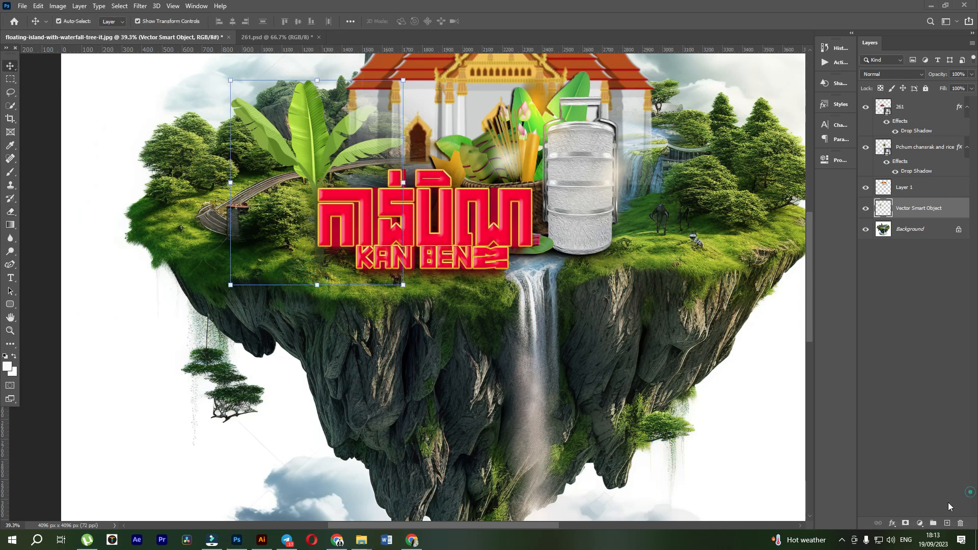
click(893, 524)
click(901, 519)
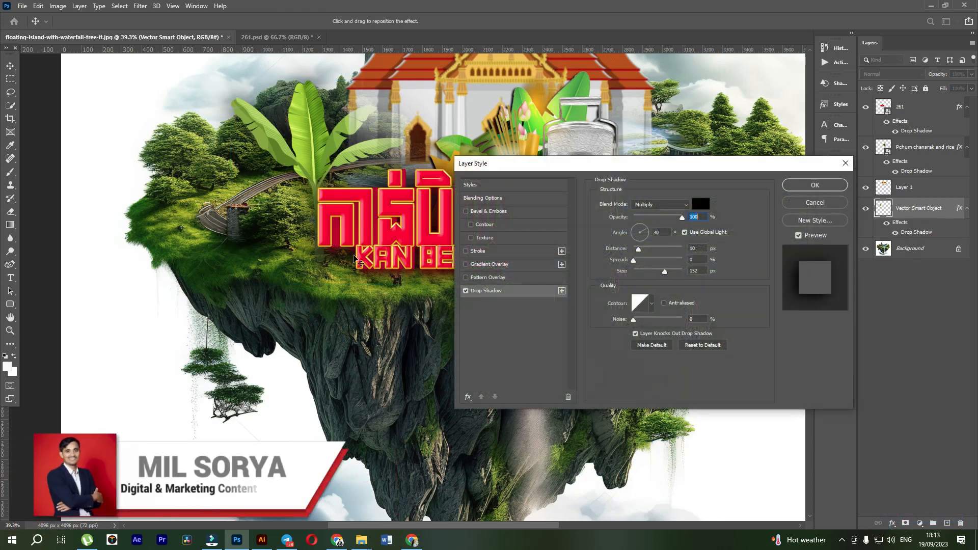
click(816, 183)
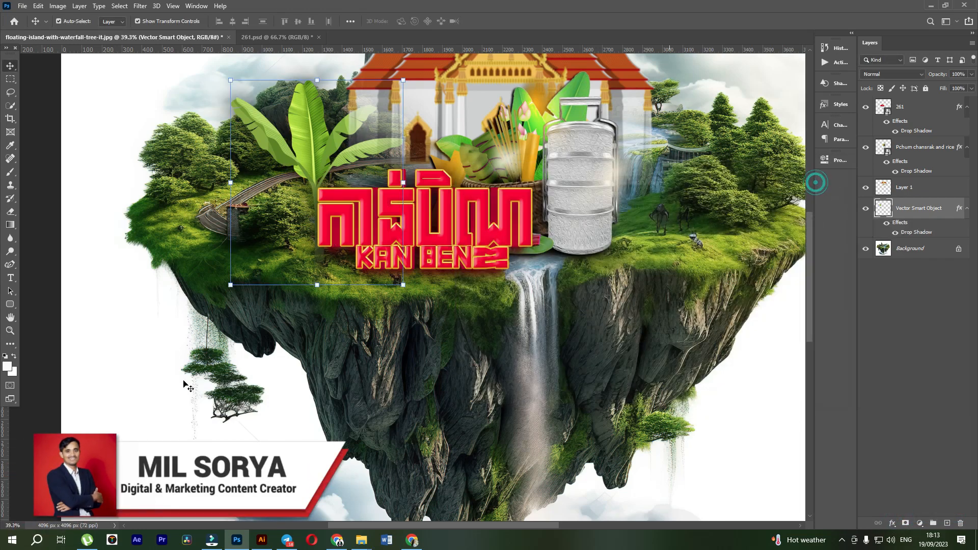
click(45, 281)
Scale the banana tree down to 89.02%, keeping its lower-left corner in place
click(314, 150)
key(ctrl+t)
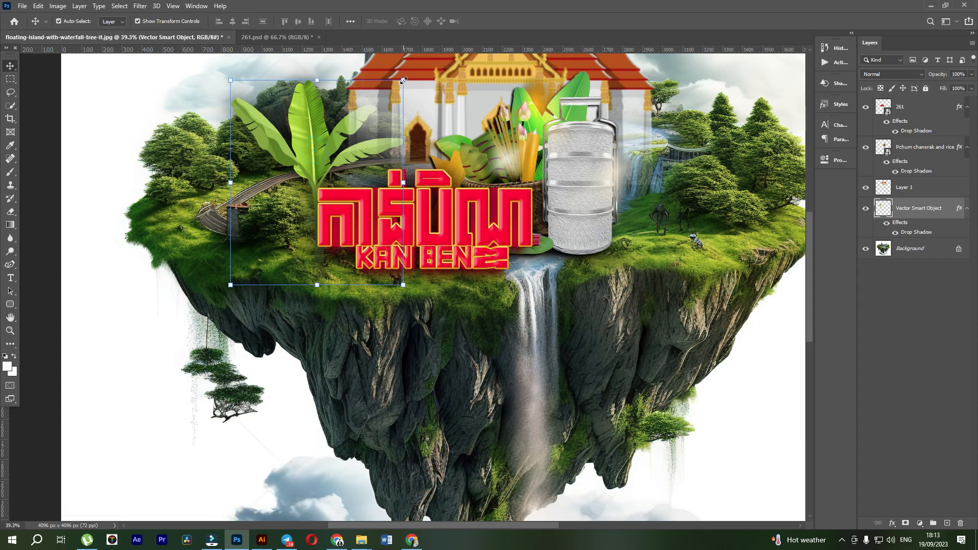
drag(403, 80, 385, 102)
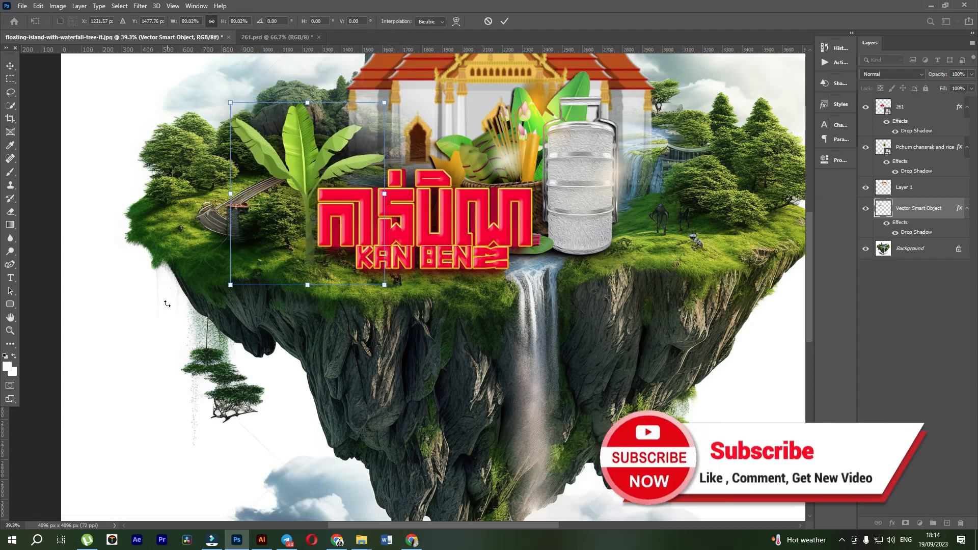
key(Return)
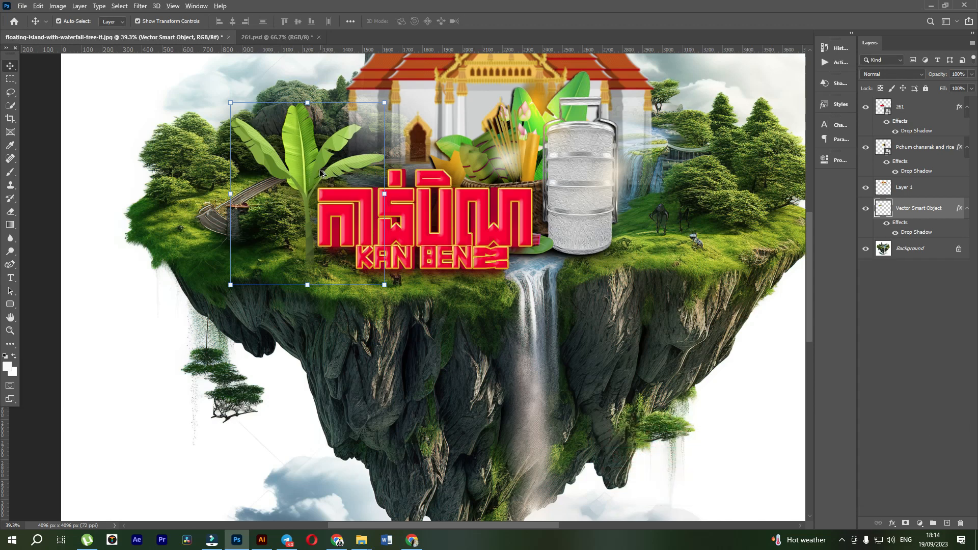
Duplicate the banana tree, scale the copy to 57.46%, and place a second small copy next to it beside the title
drag(321, 173, 308, 178)
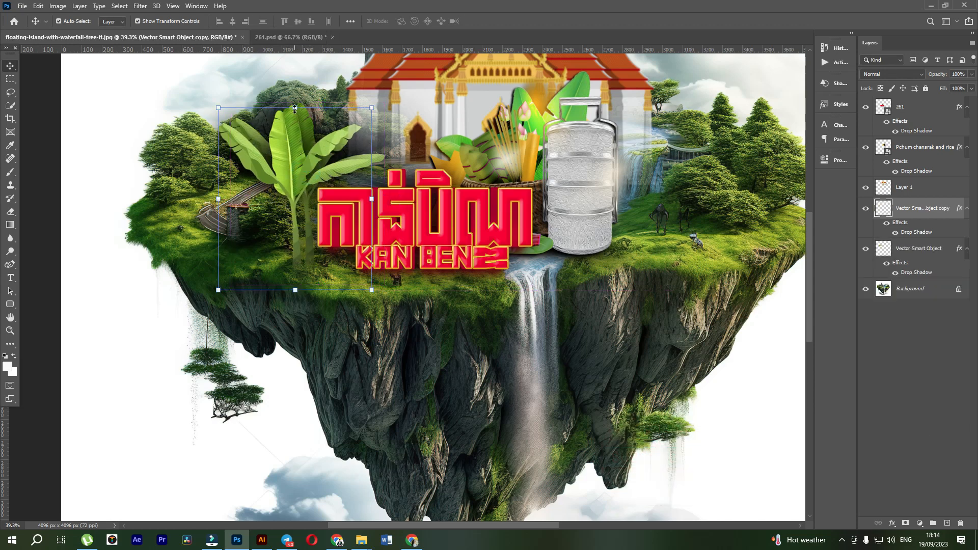
drag(294, 108, 295, 186)
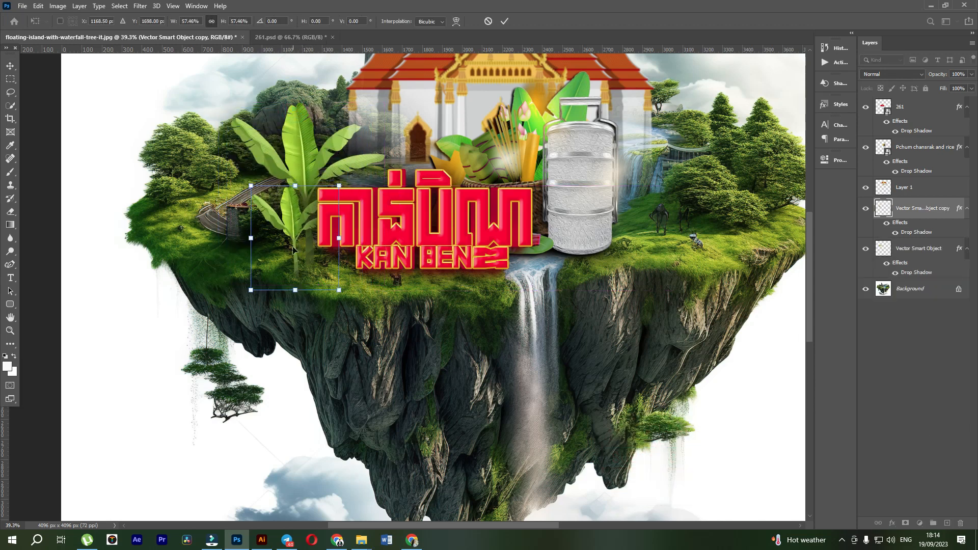
key(Return)
drag(298, 231, 320, 219)
click(123, 330)
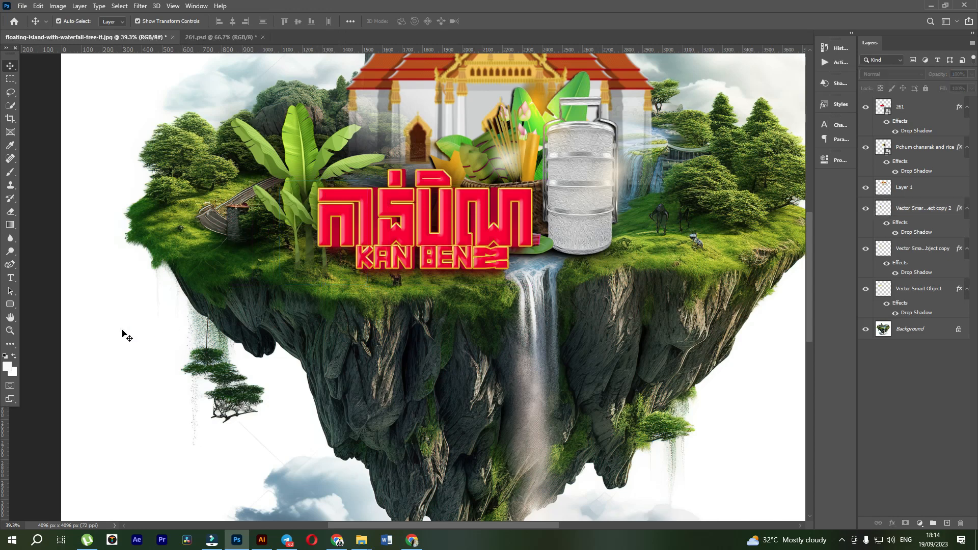
Nudge the Kan Ben title slightly left and down on the grass in front of the offerings
scroll(126, 328, down, 2)
mouse_move(387, 236)
mouse_down()
mouse_move(371, 243)
mouse_move(383, 246)
mouse_up()
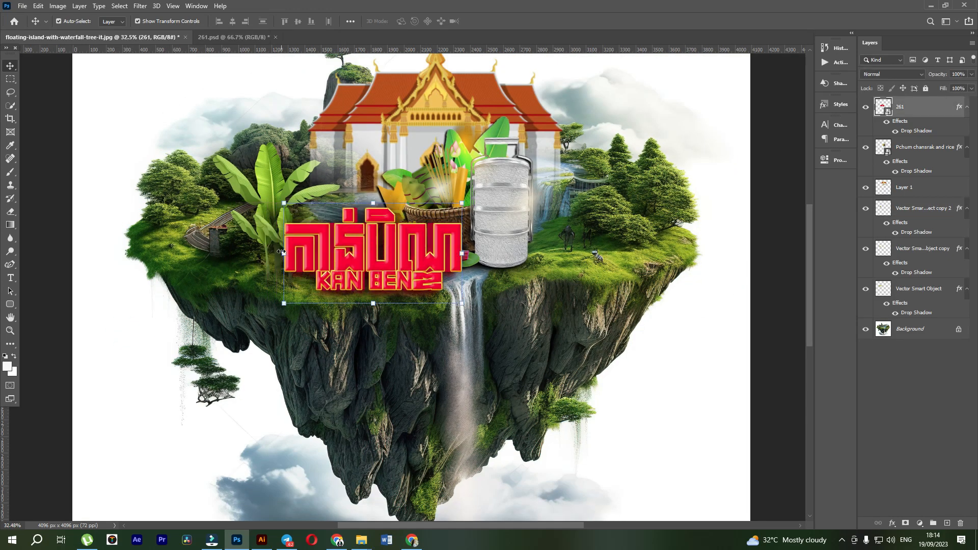
key(ctrl+t)
key(Return)
Adjust the horizontal position of the second small banana tree copy beside the Kan Ben title
click(267, 228)
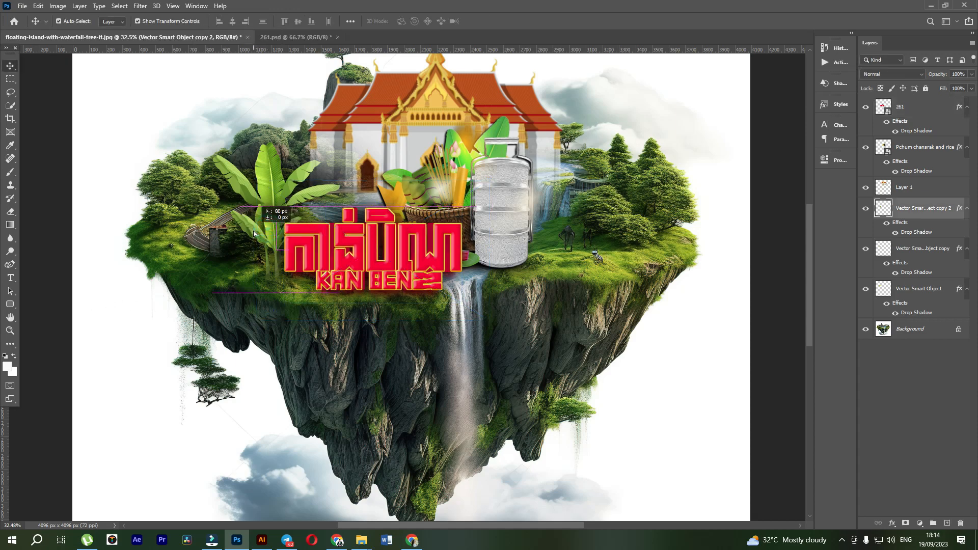
drag(253, 233, 252, 233)
click(62, 288)
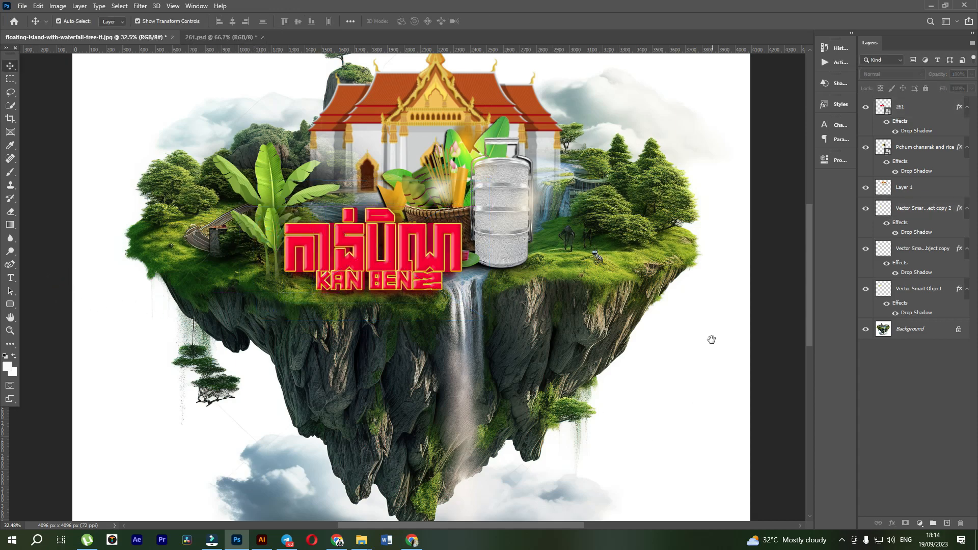
Rasterize the offerings layer and erase the tiffin carrier's bottom edge with a 250 px eraser to blend it into the ground
drag(712, 340, 644, 352)
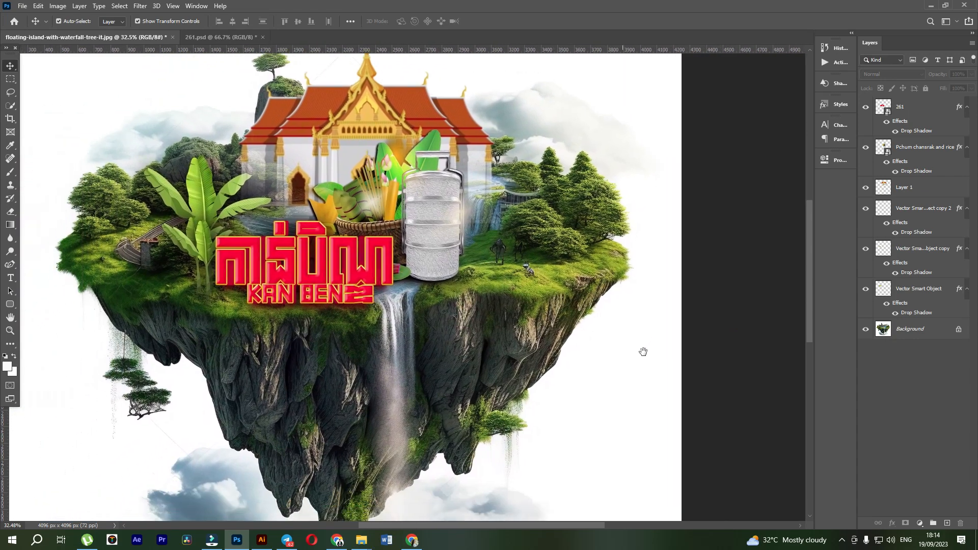
click(441, 248)
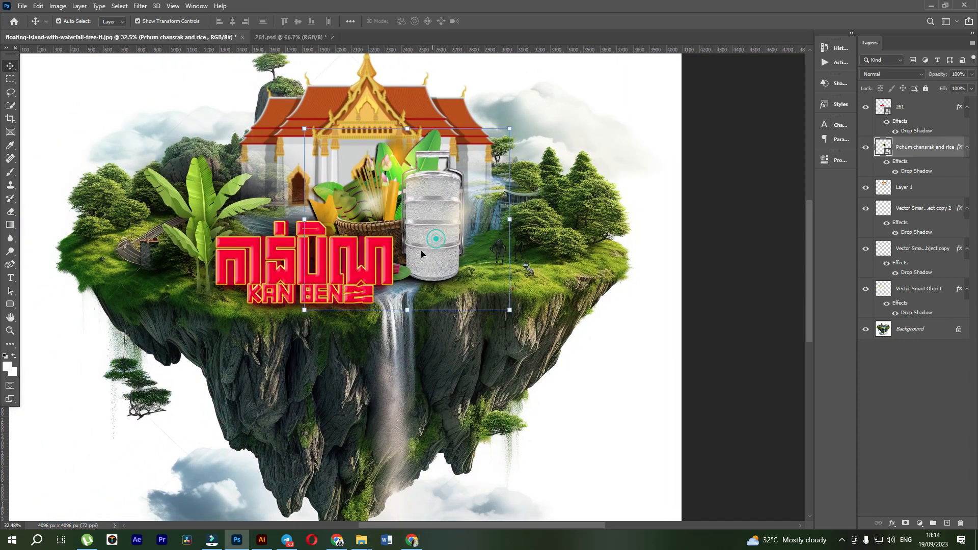
click(10, 213)
click(432, 280)
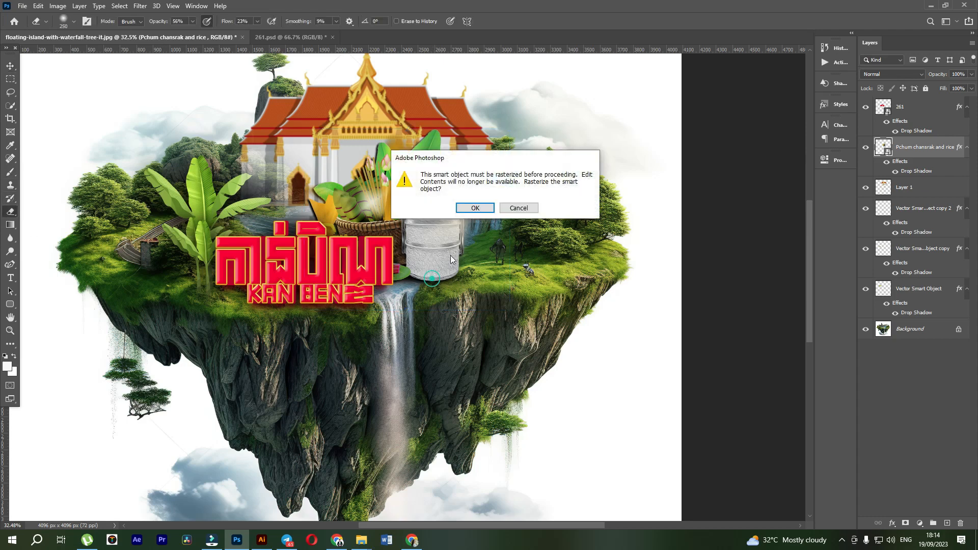
click(476, 209)
drag(433, 282, 432, 282)
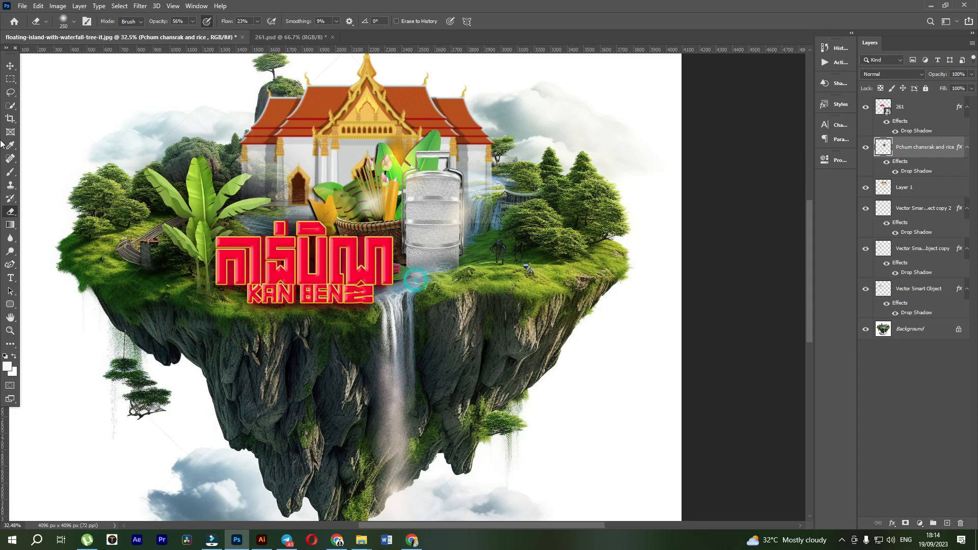
Deselect the offerings layer and examine the whole floating-island composite at several magnifications
click(10, 66)
click(696, 332)
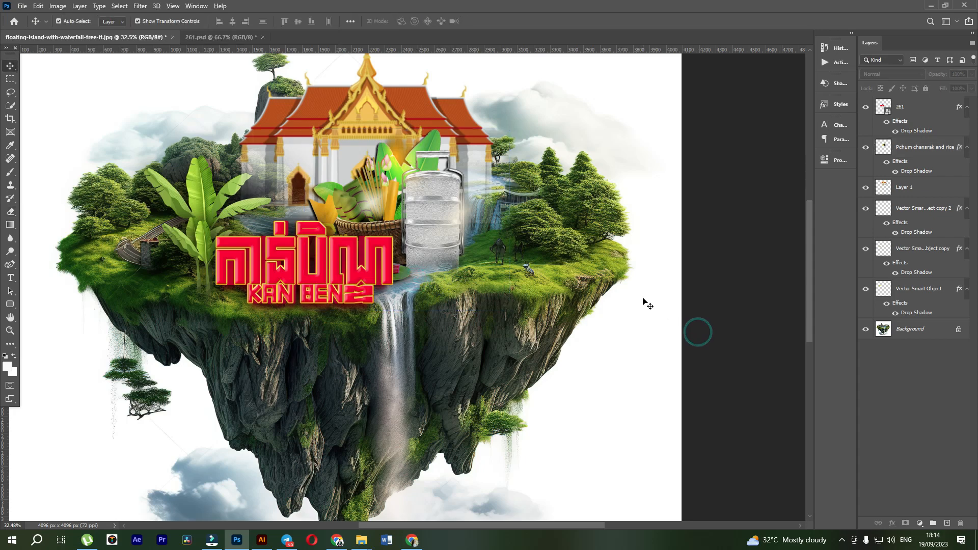
scroll(644, 301, down, 2)
scroll(643, 302, down, 1)
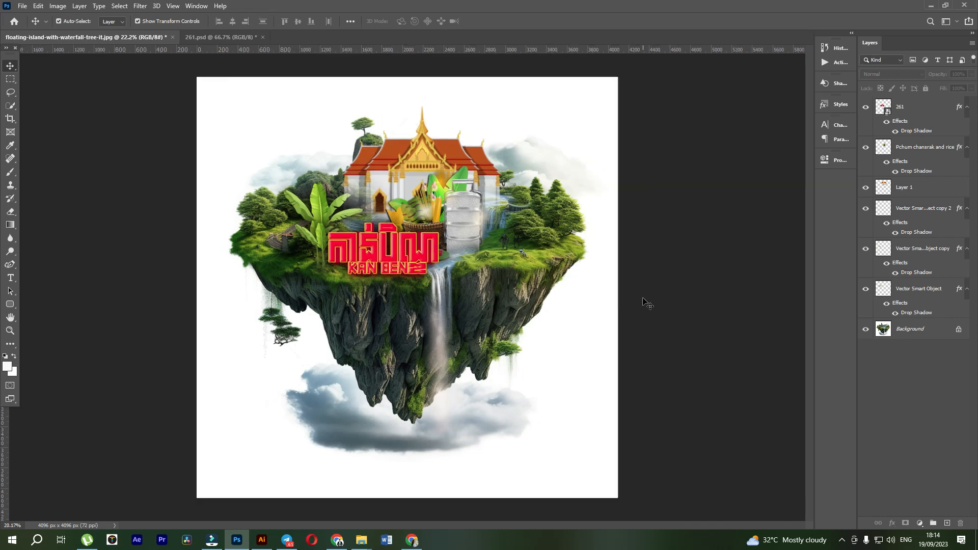
scroll(643, 302, up, 1)
scroll(644, 302, up, 2)
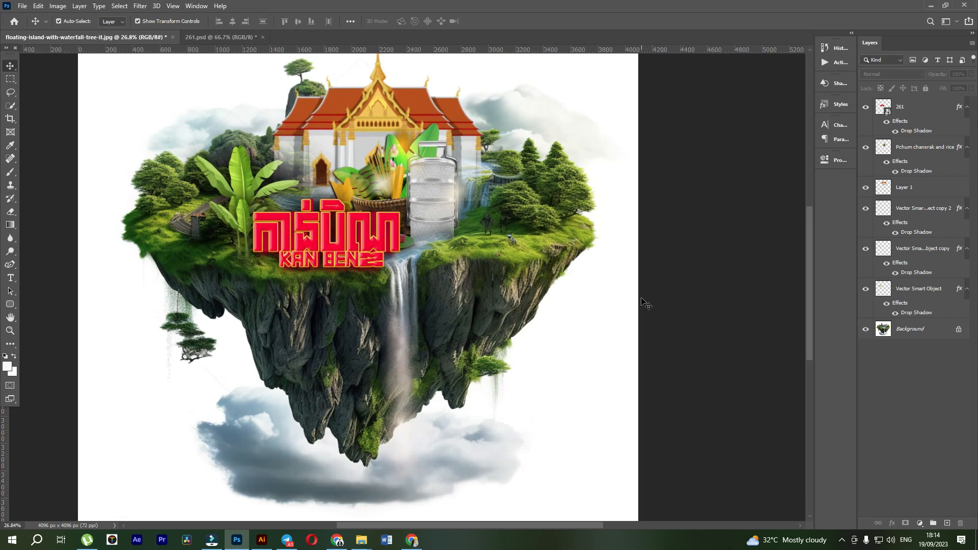
scroll(644, 302, down, 1)
scroll(644, 302, down, 1)
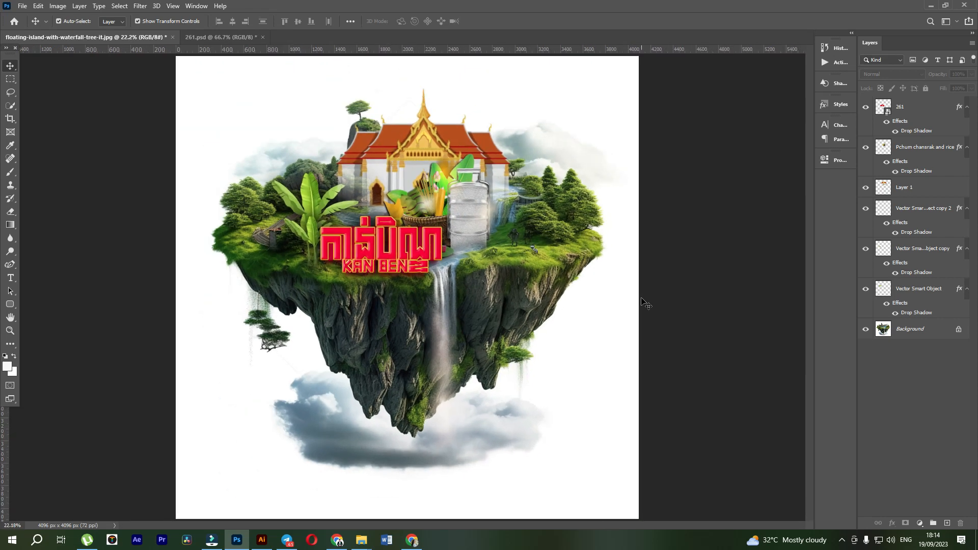
scroll(643, 302, down, 1)
scroll(583, 266, up, 2)
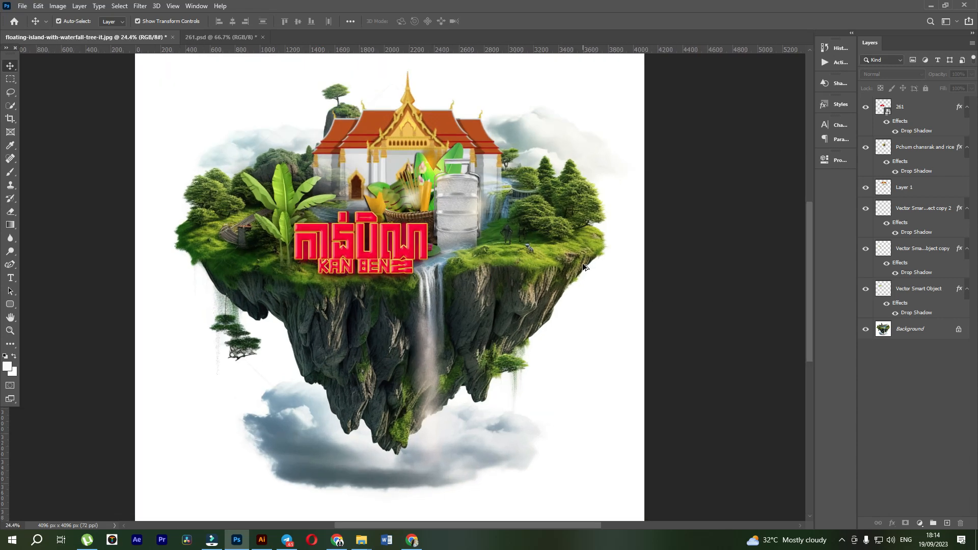
drag(707, 238, 697, 366)
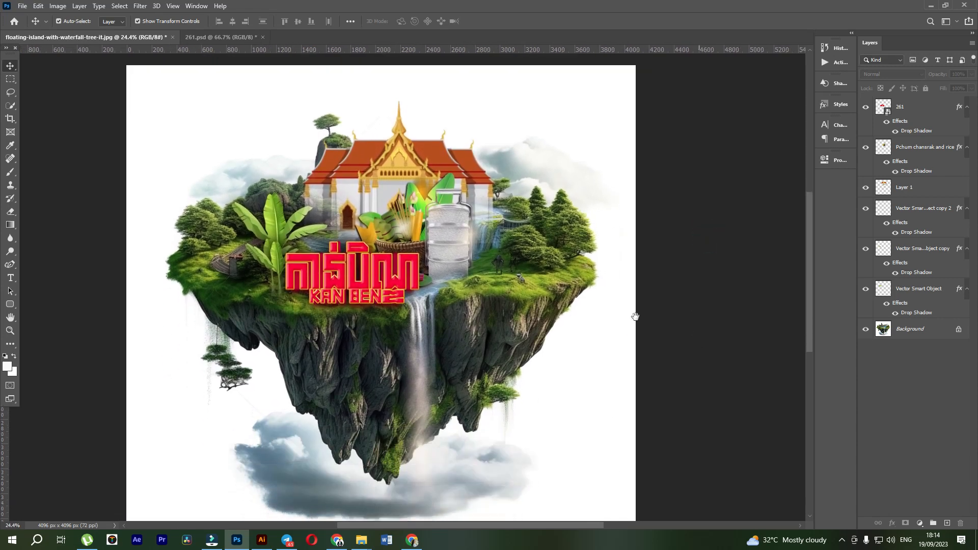
Copy the curved palm tree from the preset artwork in Illustrator, paste it into the Photoshop composite as a smart object and position it beside the pagoda
click(261, 540)
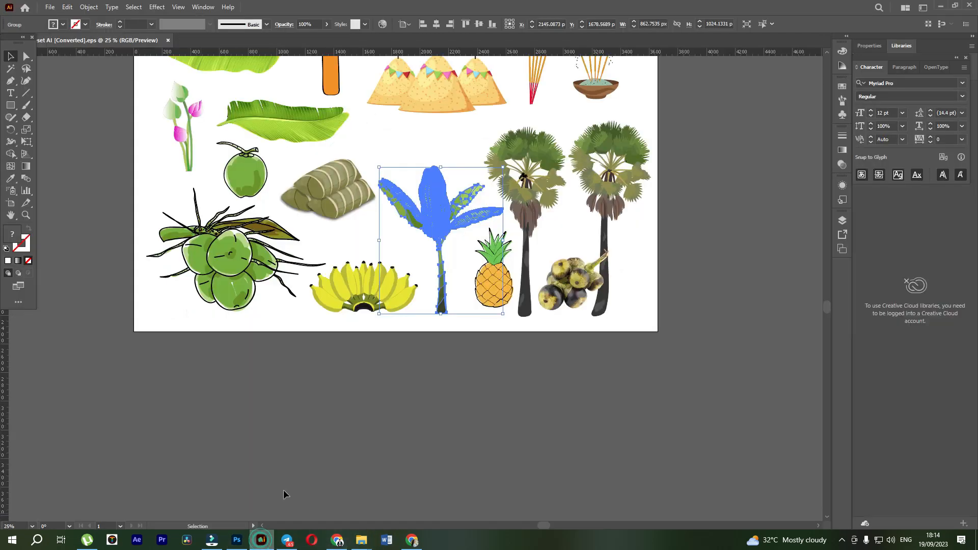
click(429, 385)
drag(607, 178, 506, 154)
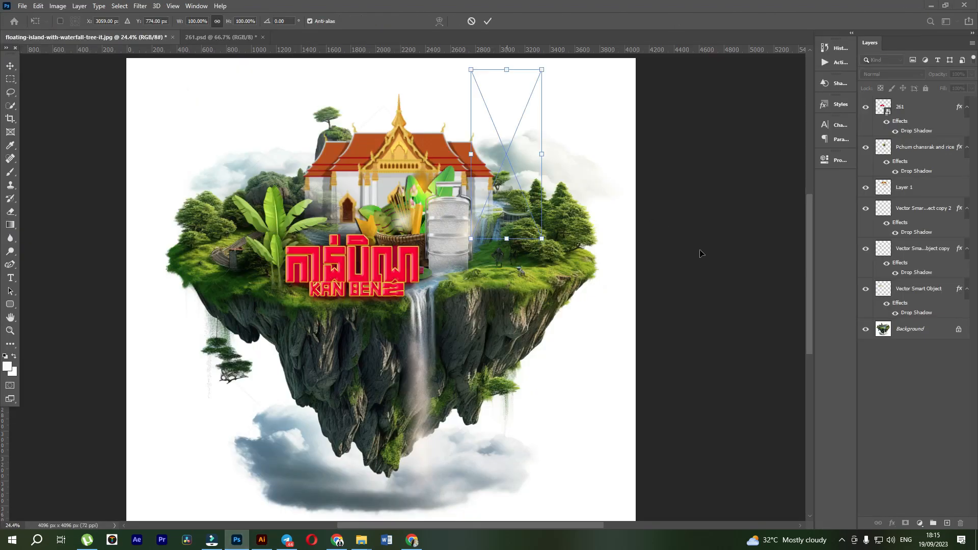
click(675, 215)
drag(675, 217, 676, 321)
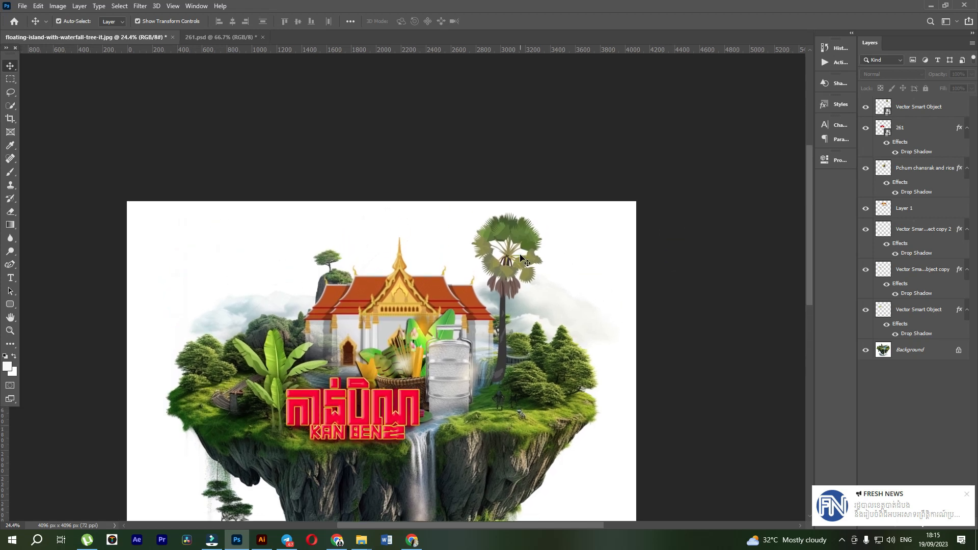
drag(698, 419, 686, 322)
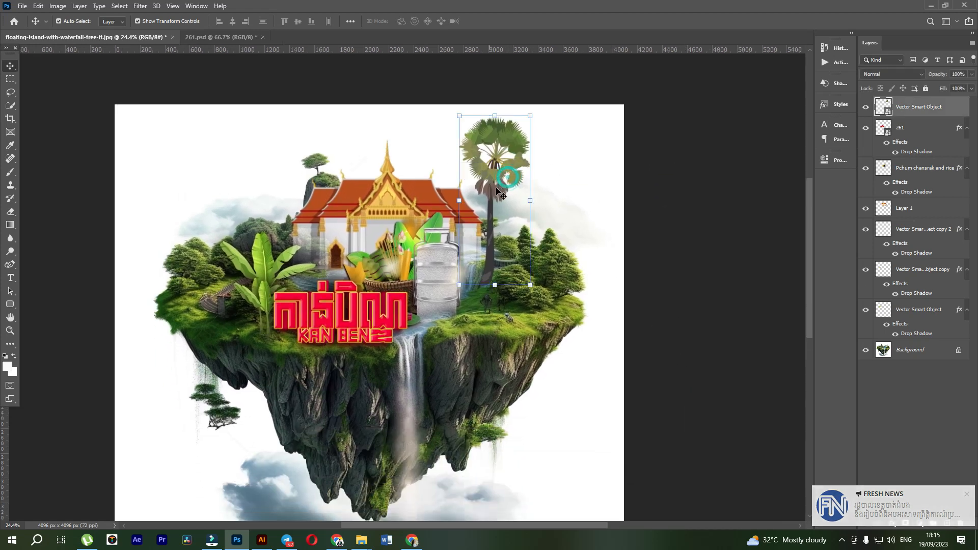
key(Return)
drag(507, 169, 499, 172)
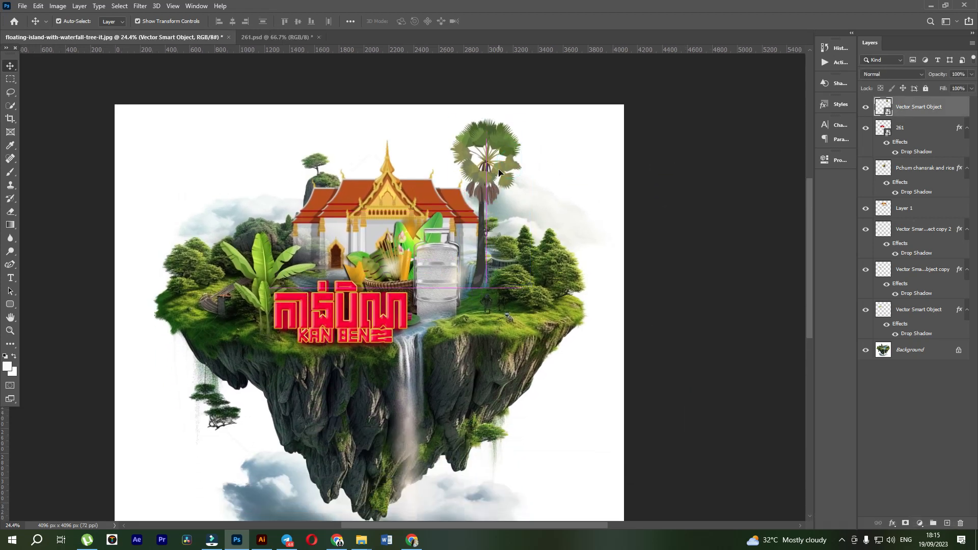
Move the palm tree layer down to just above the lowest Vector Smart Object layer and fine-tune its position at the pagoda's right end
drag(884, 108, 893, 289)
click(749, 325)
drag(497, 162, 485, 165)
mouse_move(497, 163)
mouse_down()
mouse_move(478, 148)
mouse_move(489, 161)
mouse_move(495, 133)
mouse_move(510, 150)
mouse_up()
key(ctrl+z)
click(697, 325)
click(663, 332)
Rasterize the palm tree layer and erase the base of its trunk with a 250 px eraser to blend it into the ground
scroll(534, 340, up, 3)
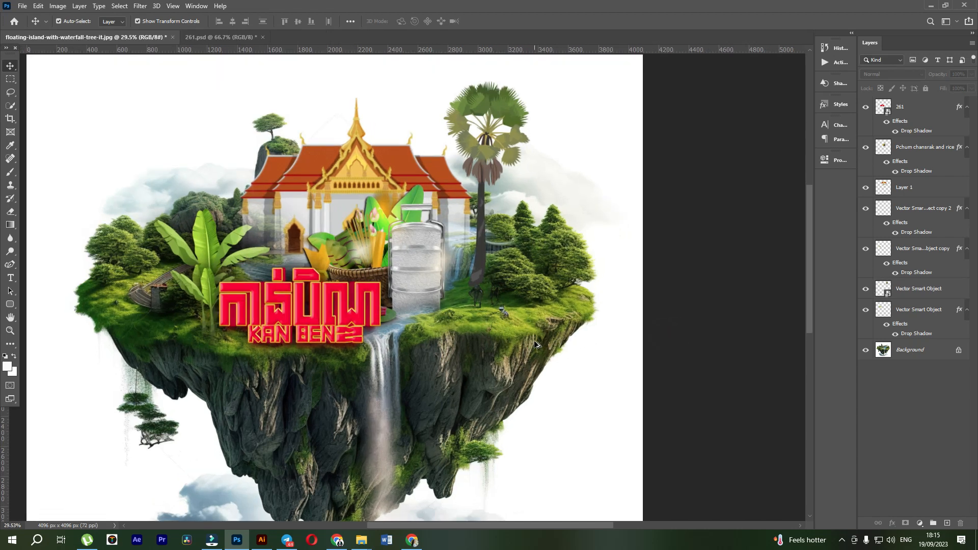
click(498, 113)
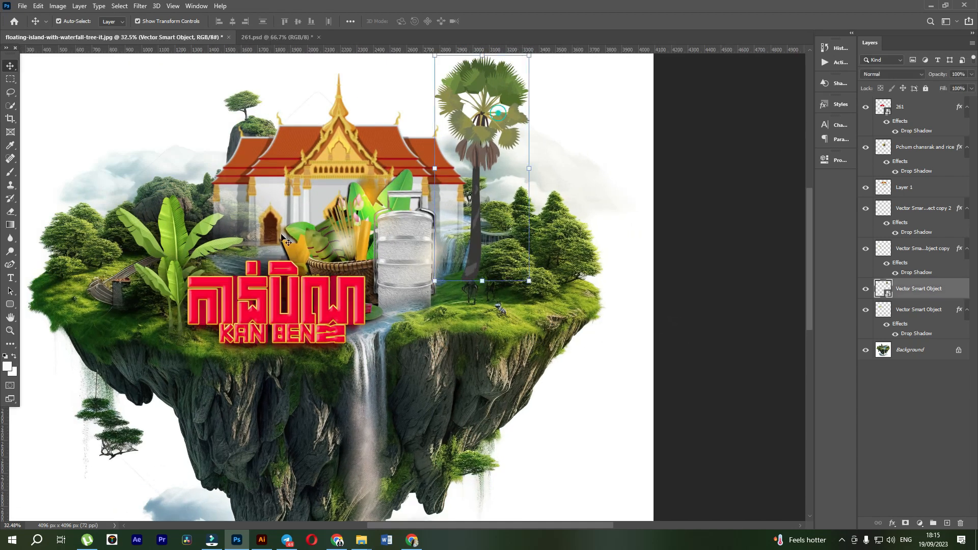
click(9, 215)
click(471, 284)
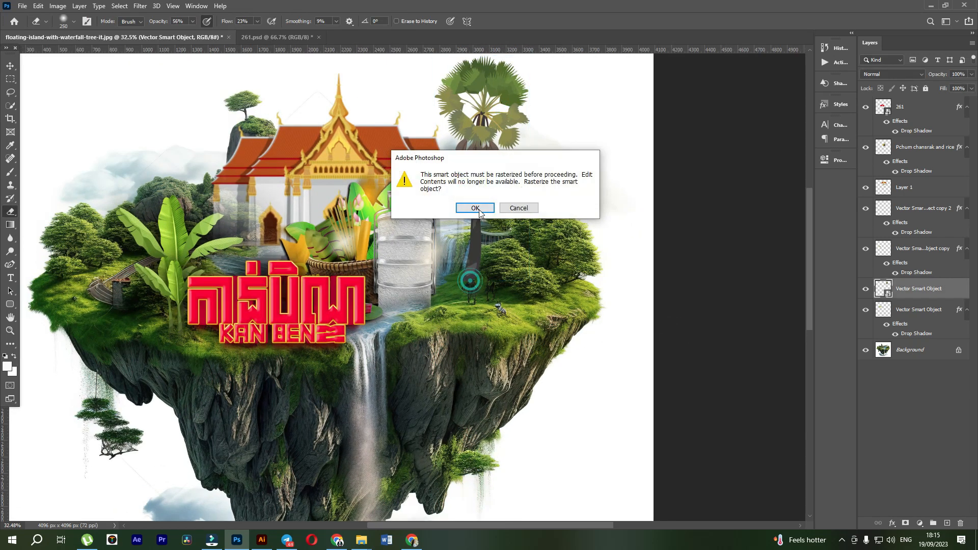
key(Return)
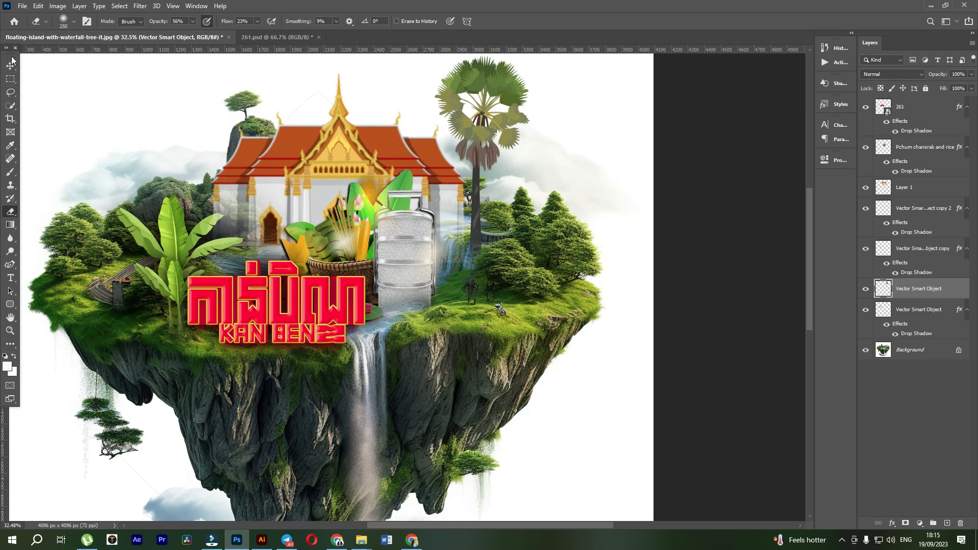
key(v)
click(706, 302)
Shift the palm tree slightly left, closer to the pagoda's right end, and deselect it
scroll(706, 302, down, 2)
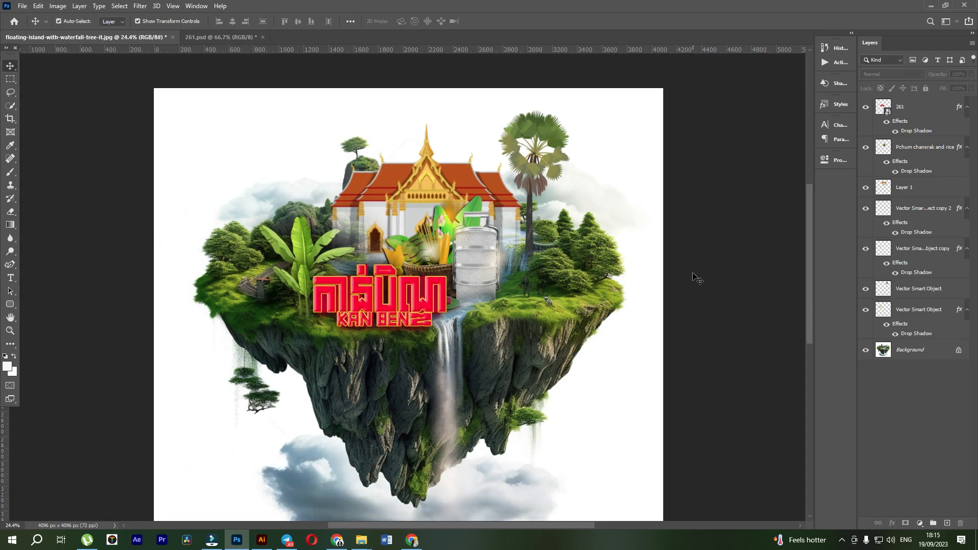
drag(529, 163, 531, 143)
click(731, 280)
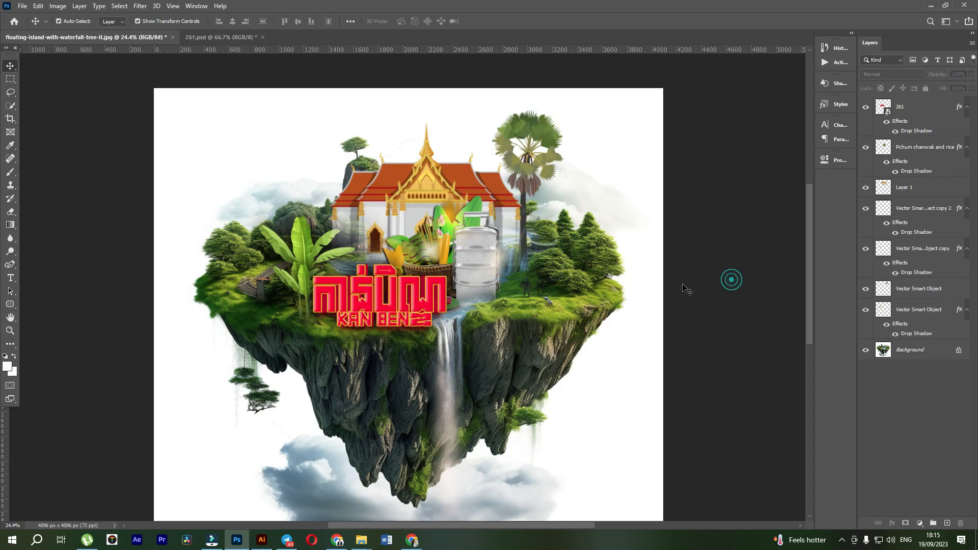
Close the 261.psd title document and return to the composite
click(247, 39)
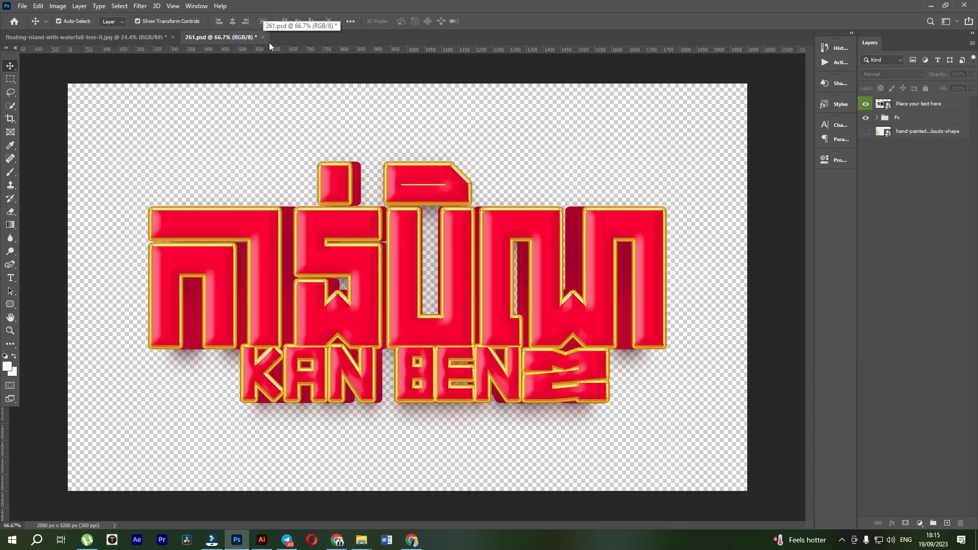
click(263, 37)
click(499, 201)
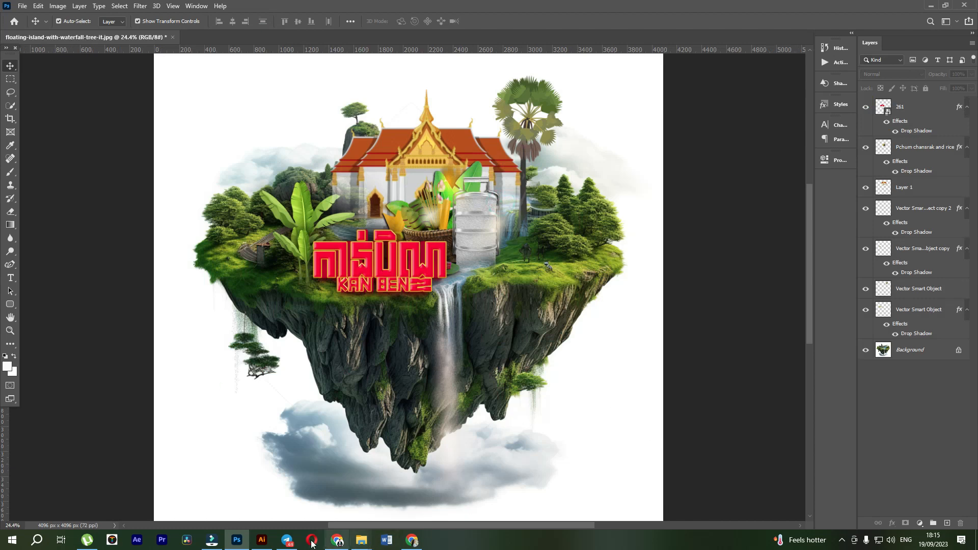
Switch to Illustrator, close the Kan Ben preset file and return to the Photoshop composite
click(262, 540)
scroll(445, 357, up, 3)
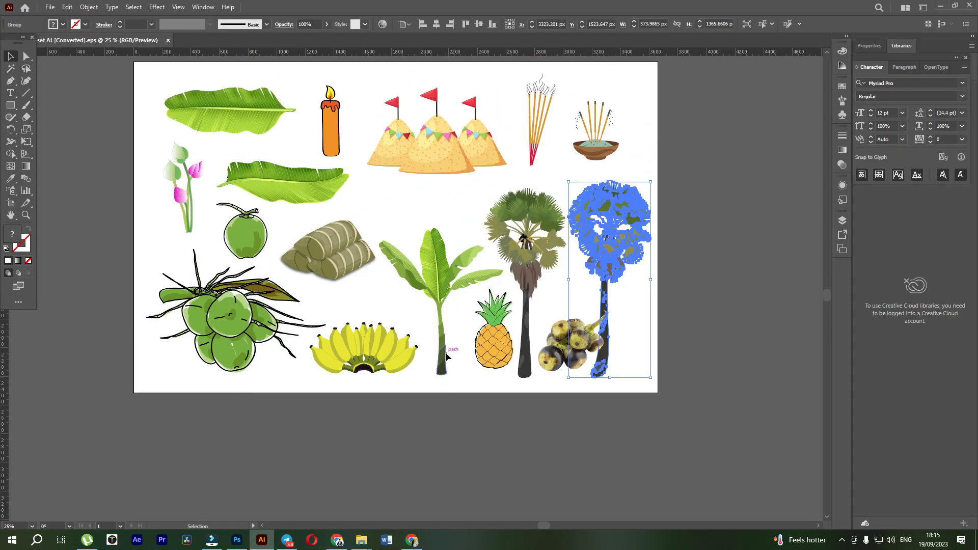
click(338, 451)
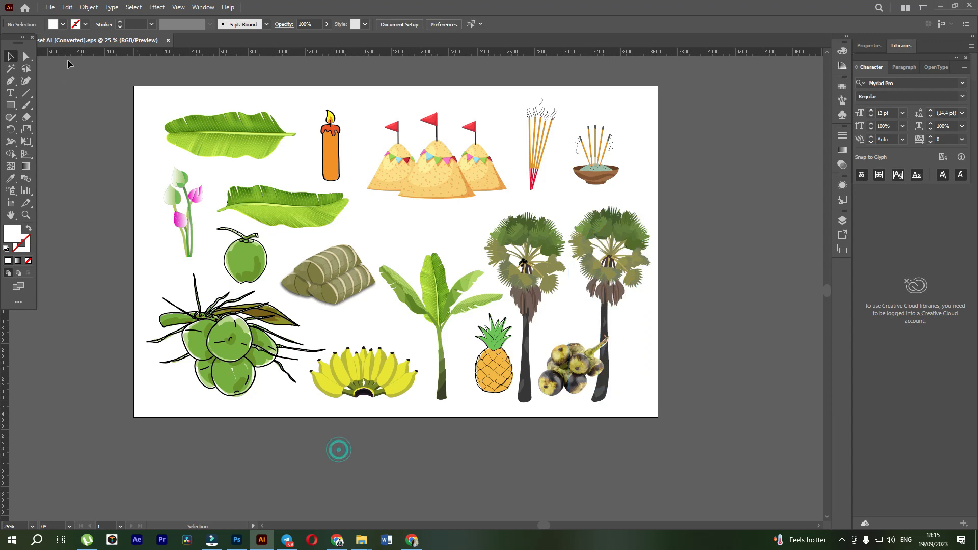
click(167, 39)
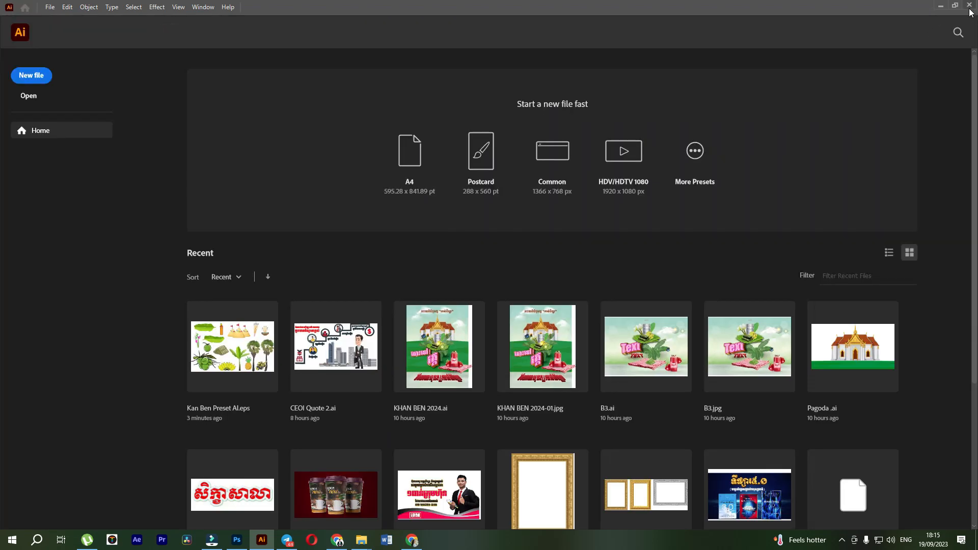
key(alt+Tab)
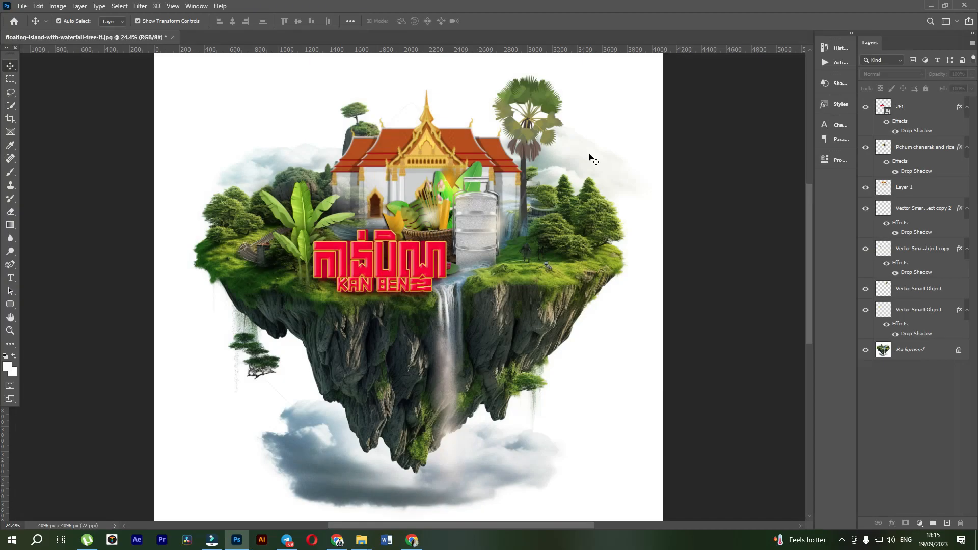
Save the layered composite in Downloads as the Photoshop file floating-island-with-waterfall-tree-it.psd
scroll(648, 296, down, 1)
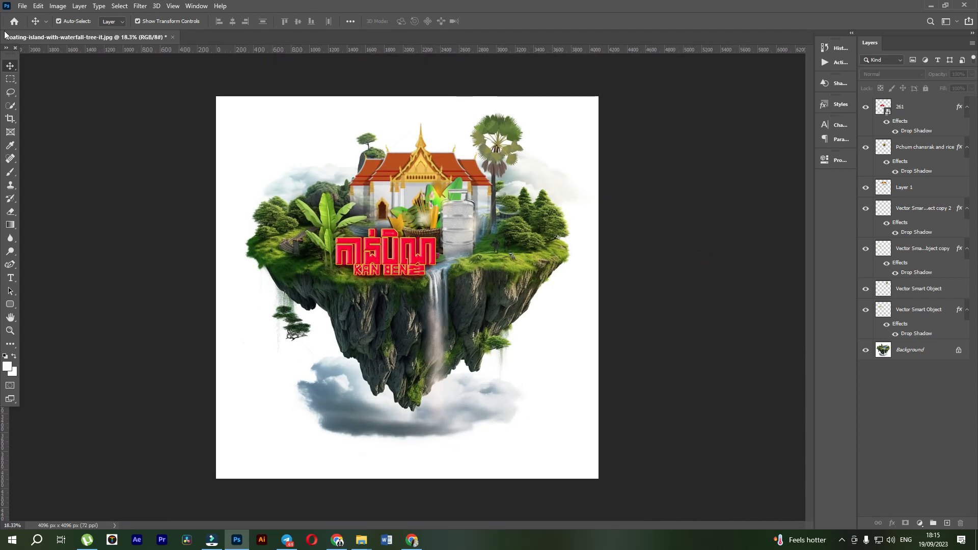
click(22, 6)
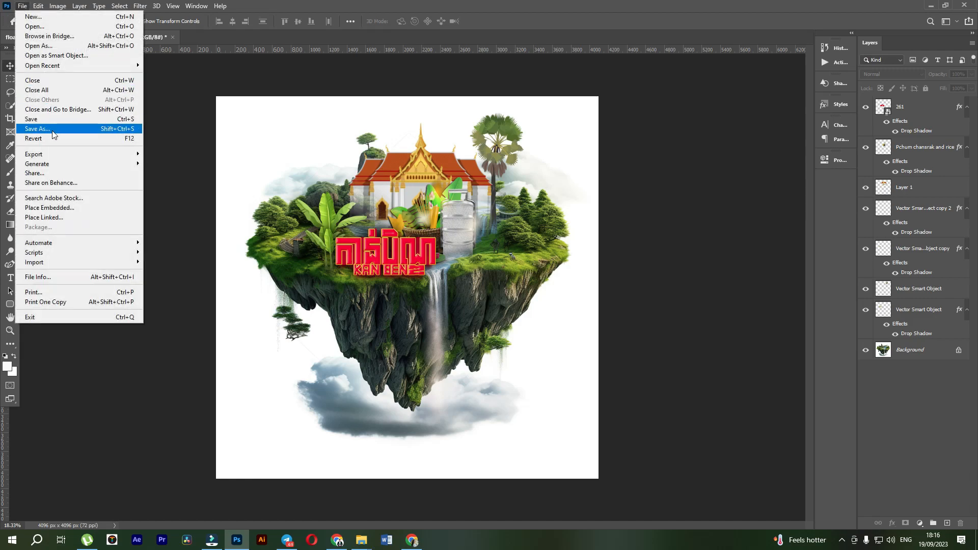
click(51, 131)
click(519, 358)
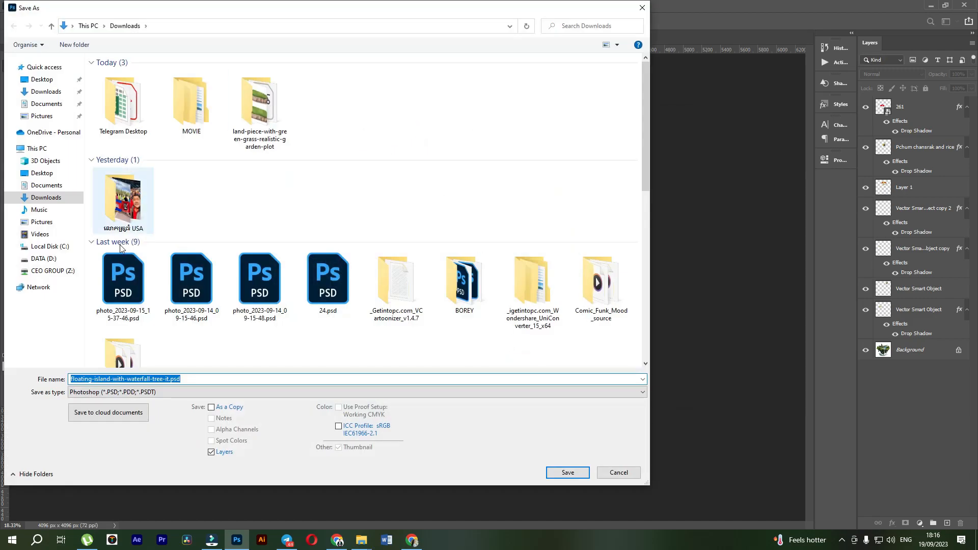
click(567, 473)
click(600, 153)
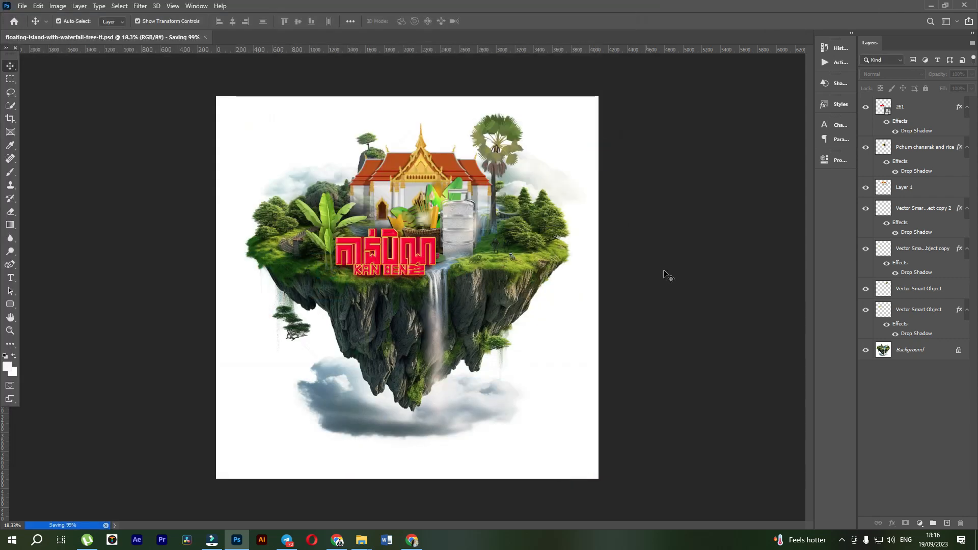
Stretch the Kan Ben title horizontally to 314.83% width, toward the tiffin carrier, and deselect it
scroll(503, 189, up, 1)
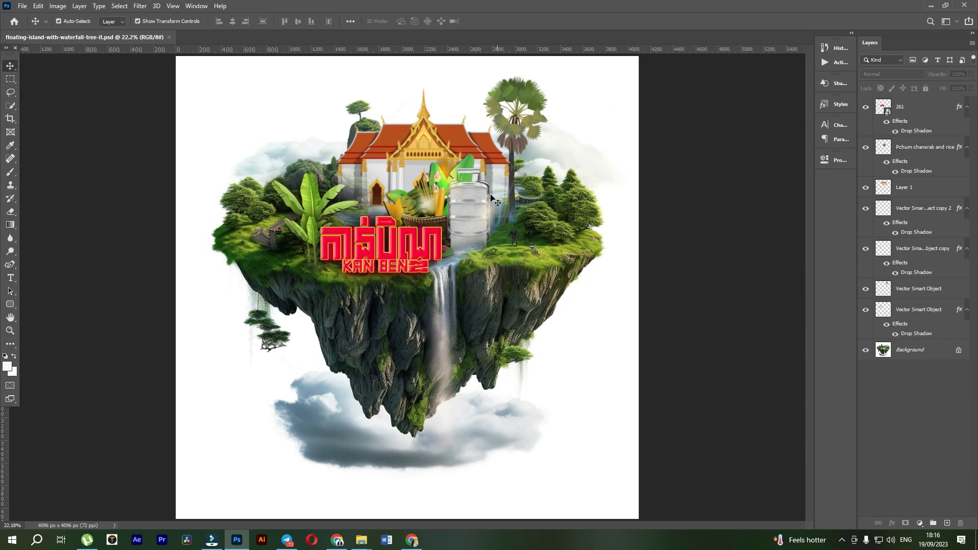
click(437, 244)
drag(441, 247, 471, 247)
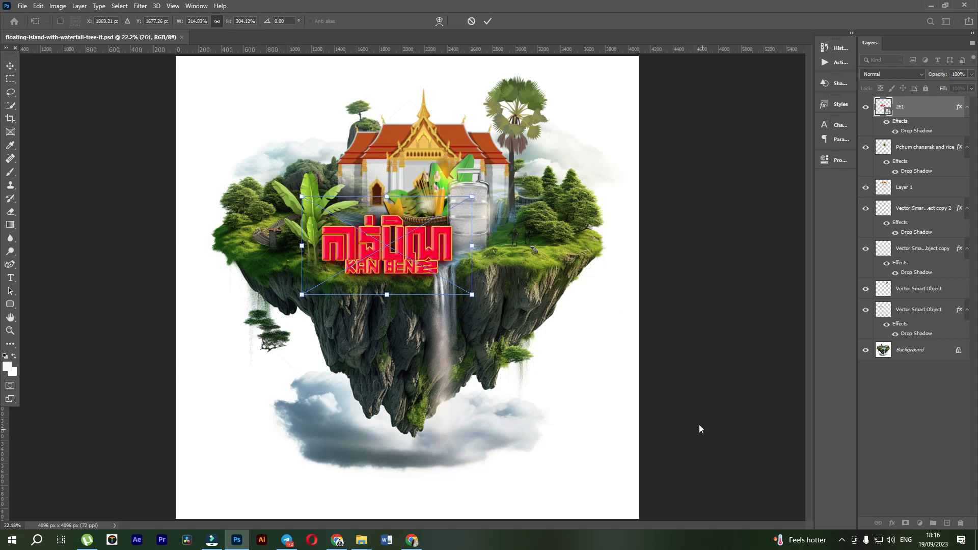
click(685, 405)
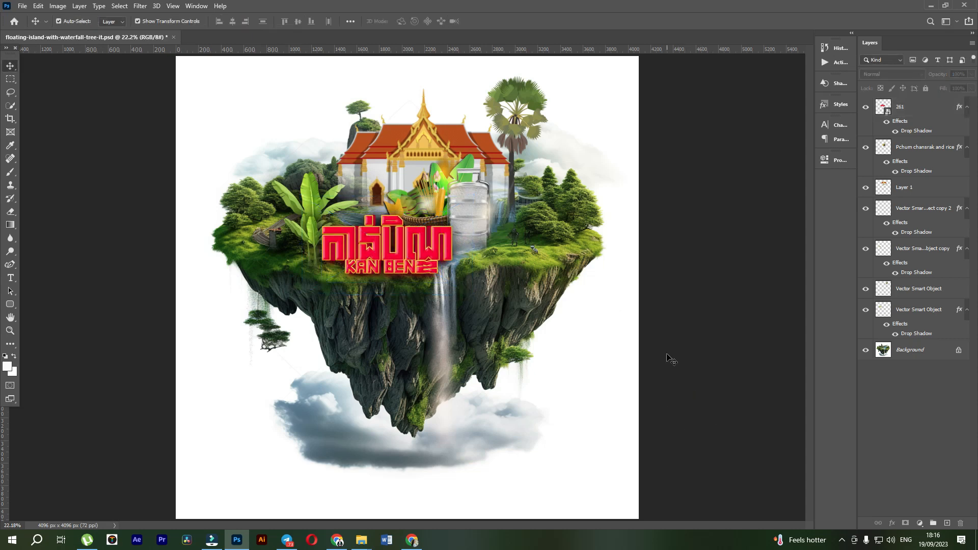
Save the composite in Downloads as floating-island-with-waterfall-tree-it.jpg in JPEG format with maximum quality 12 and Baseline ("Standard")
scroll(663, 338, down, 2)
scroll(663, 337, up, 1)
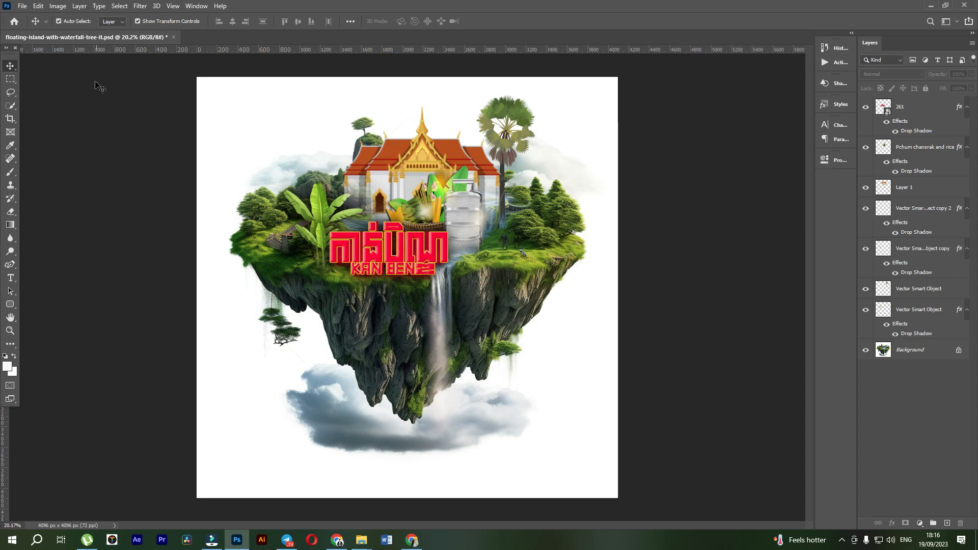
click(22, 6)
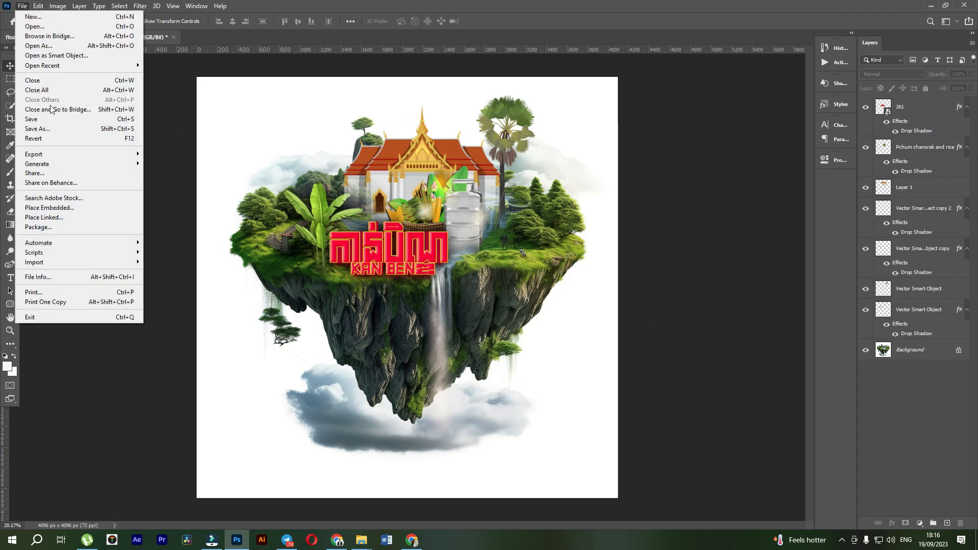
click(53, 127)
click(554, 357)
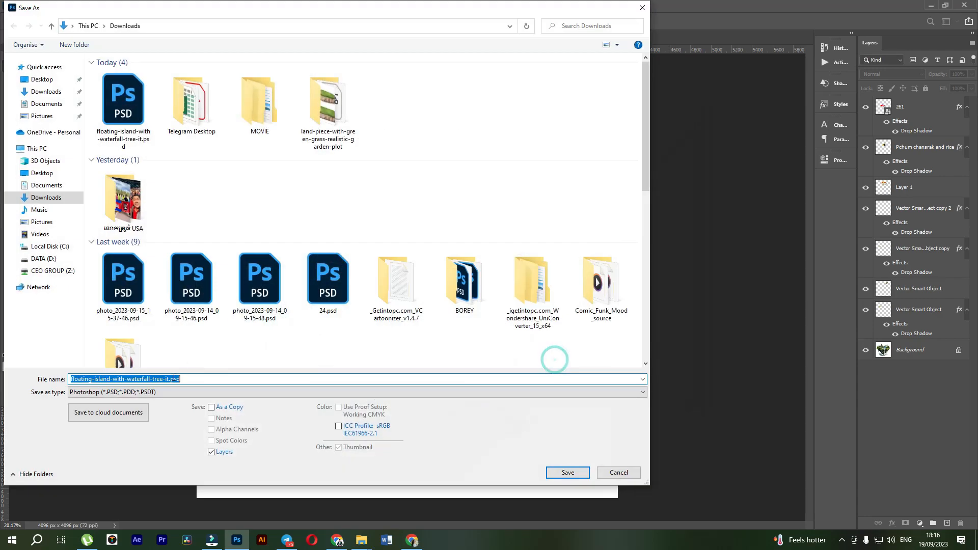
click(159, 392)
click(131, 290)
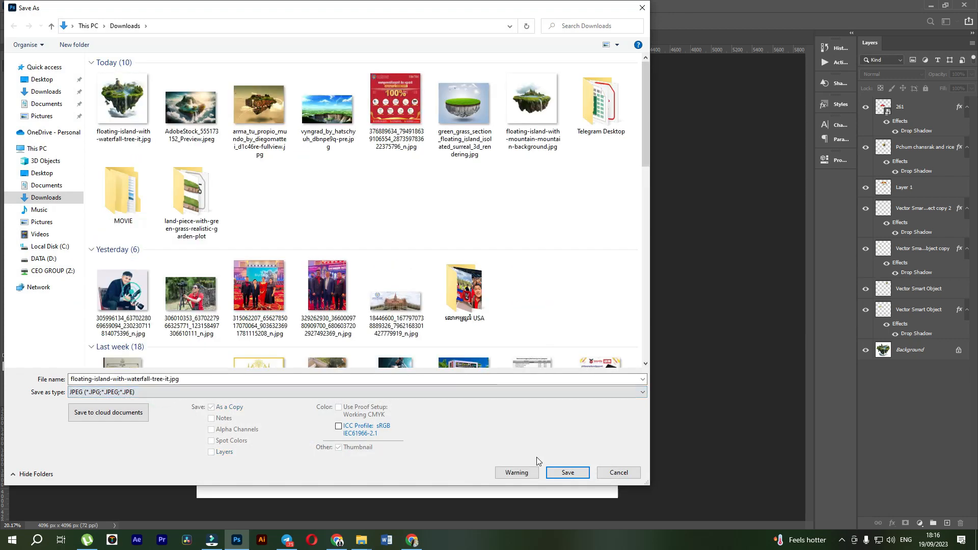
click(563, 472)
click(515, 270)
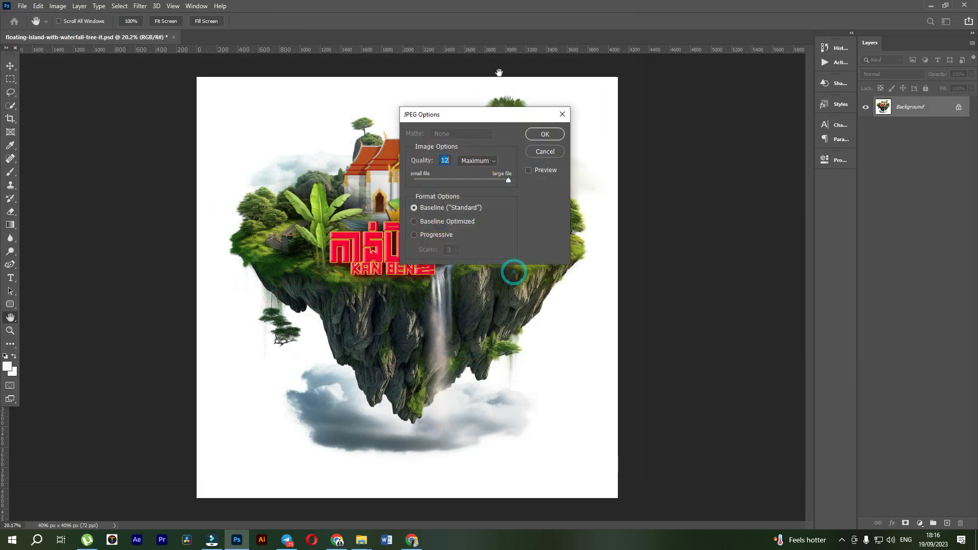
click(547, 134)
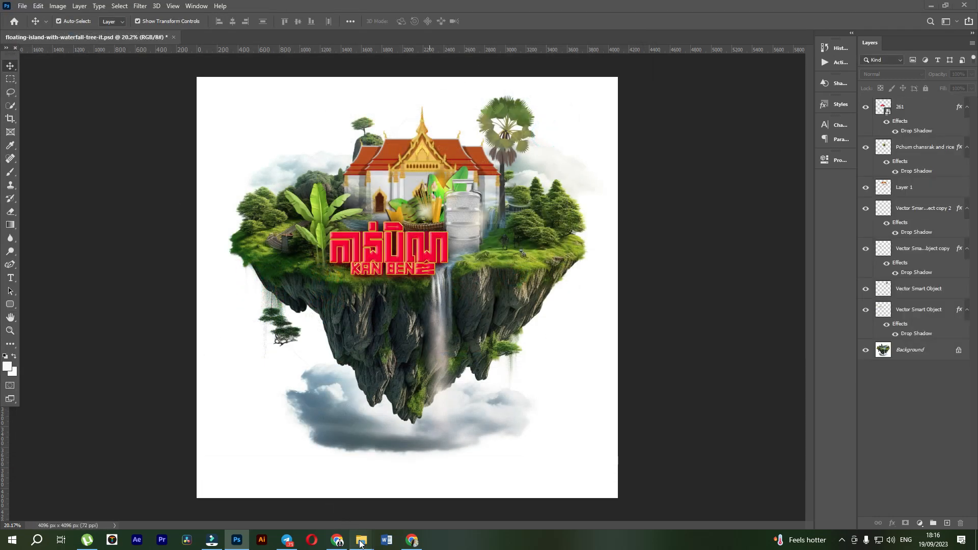
Open floating-island-with-waterfall-tree-it.jpg from the Downloads folder in File Explorer and inspect the exported image
mouse_move(360, 544)
click(443, 494)
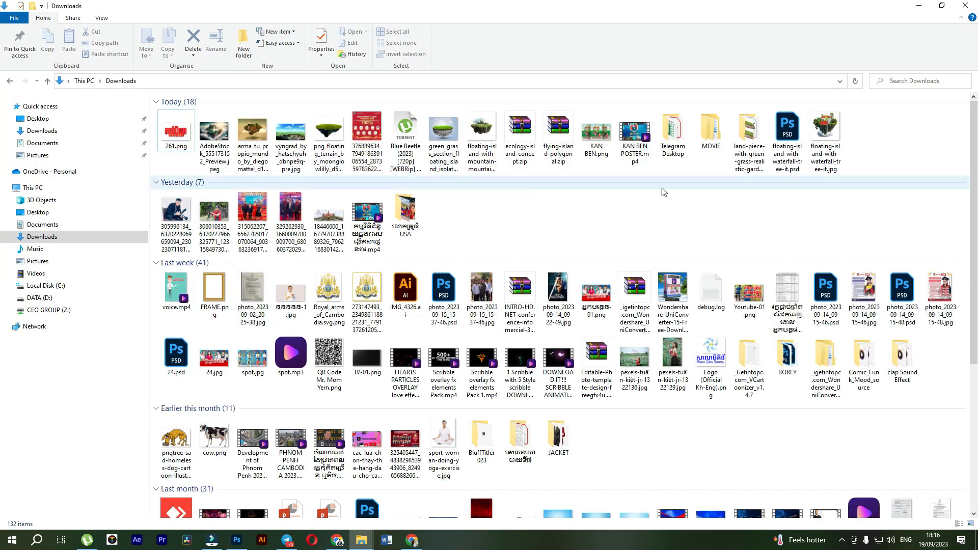
double_click(825, 127)
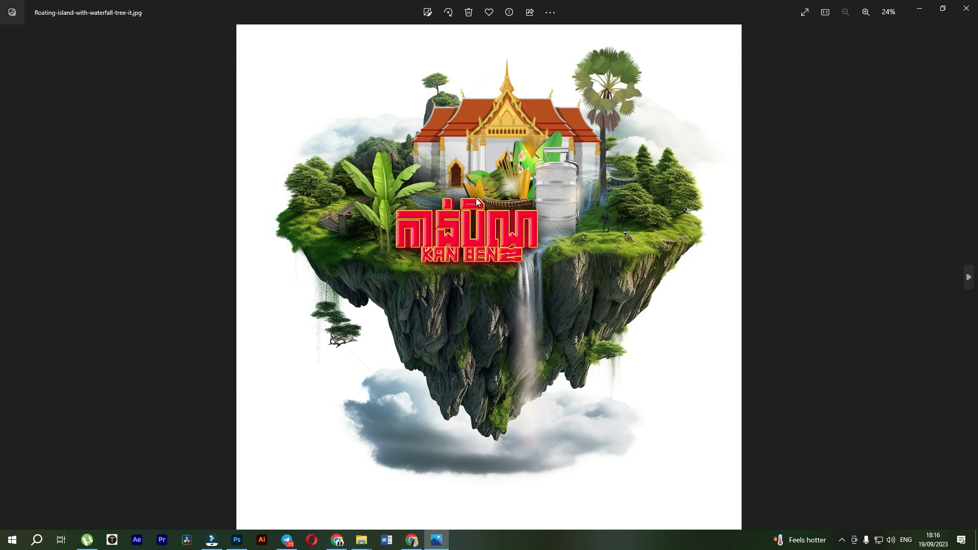
scroll(477, 202, up, 3)
scroll(477, 198, down, 3)
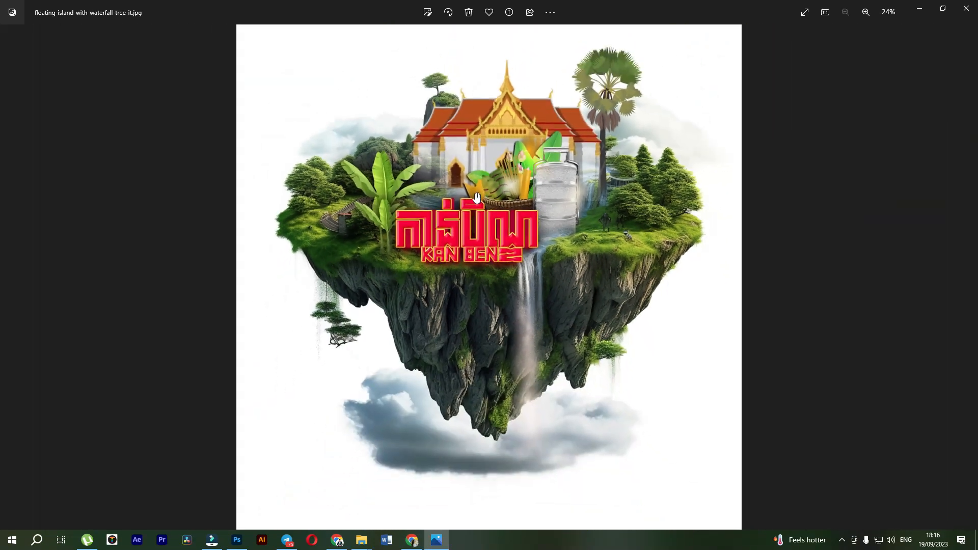